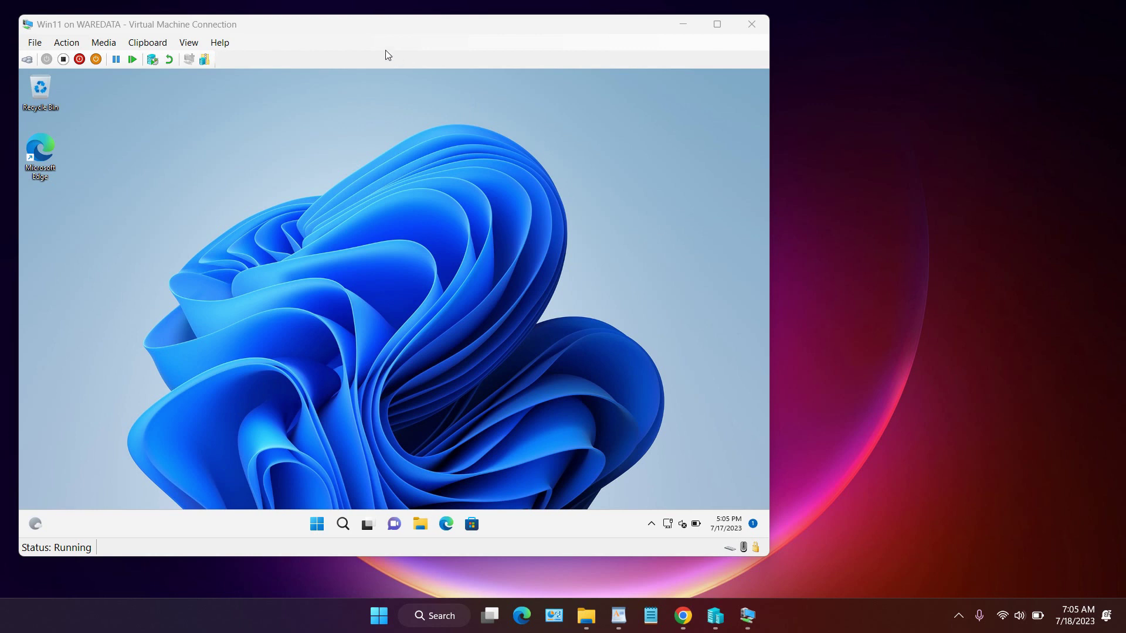
# - Open the share folder inside Documents in the Win11 virtual machine's File Explorer
pyautogui.click(330, 30)
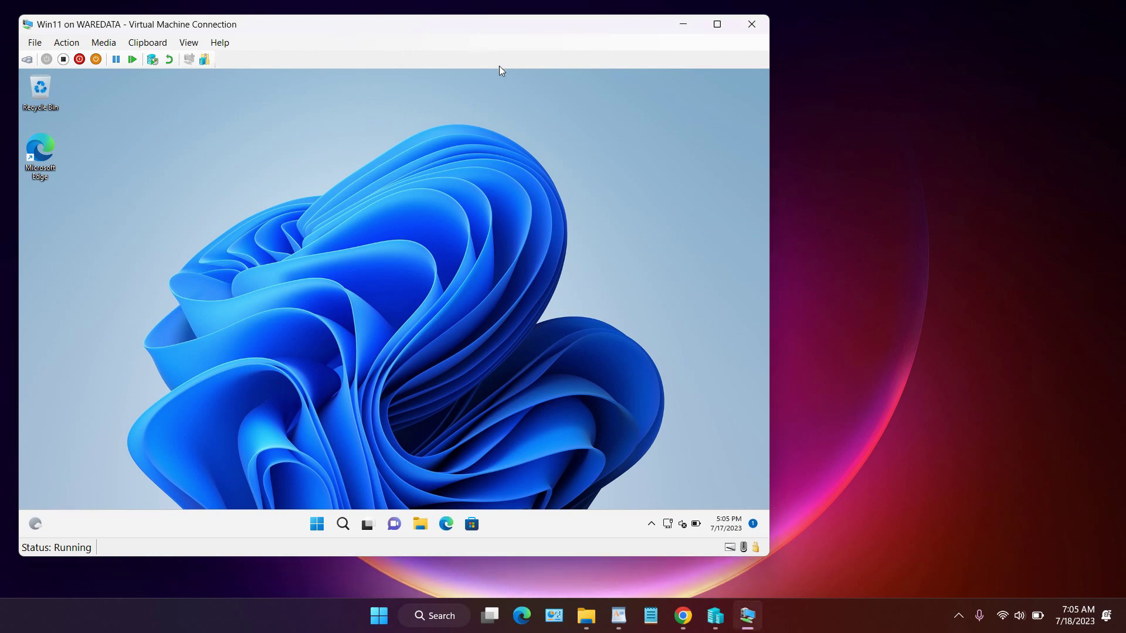
pyautogui.click(421, 524)
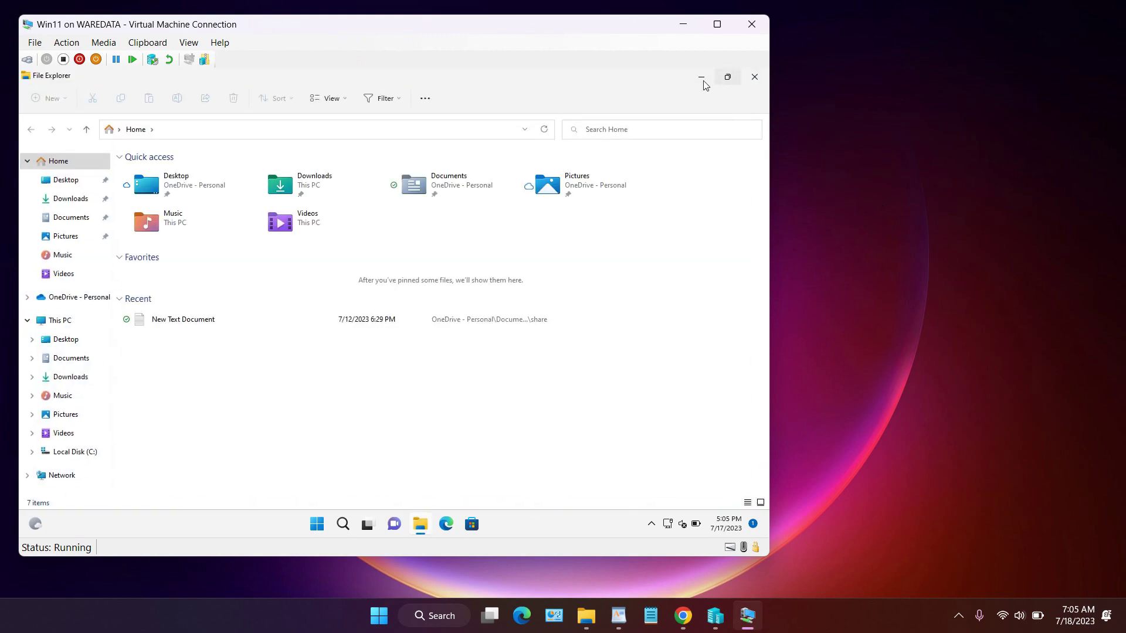
pyautogui.click(63, 219)
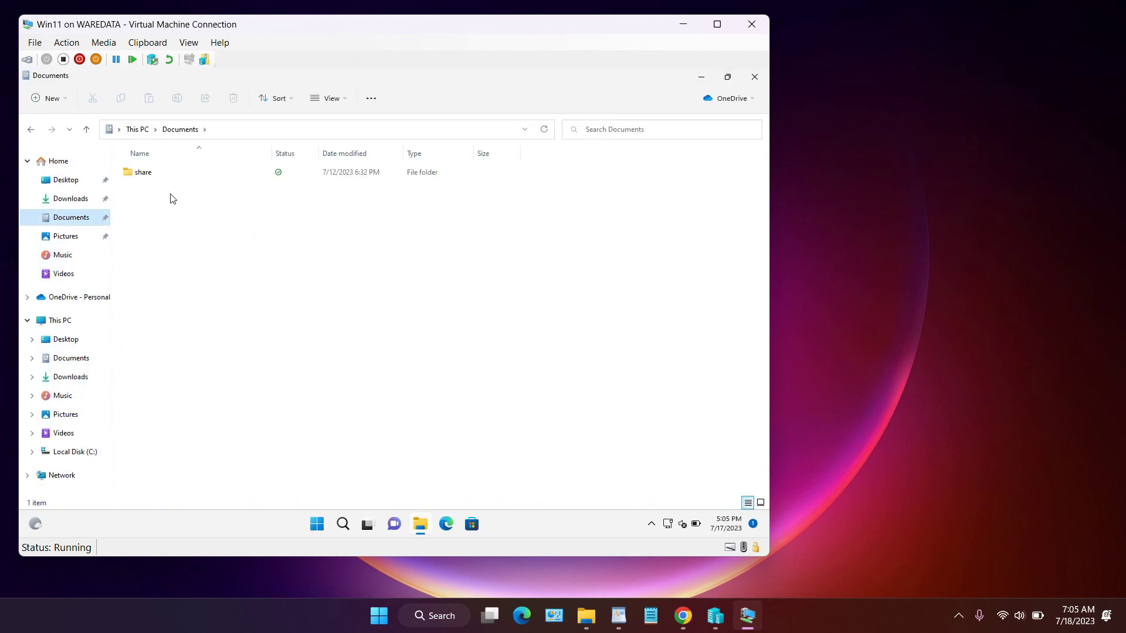
pyautogui.moveTo(158, 178)
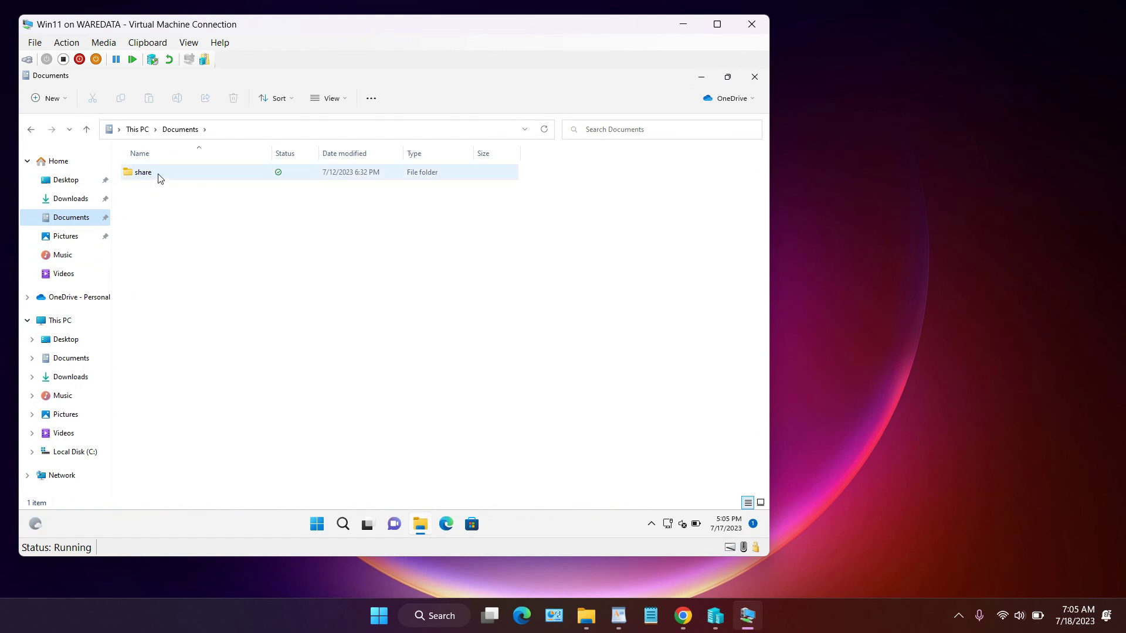
pyautogui.doubleClick(157, 175)
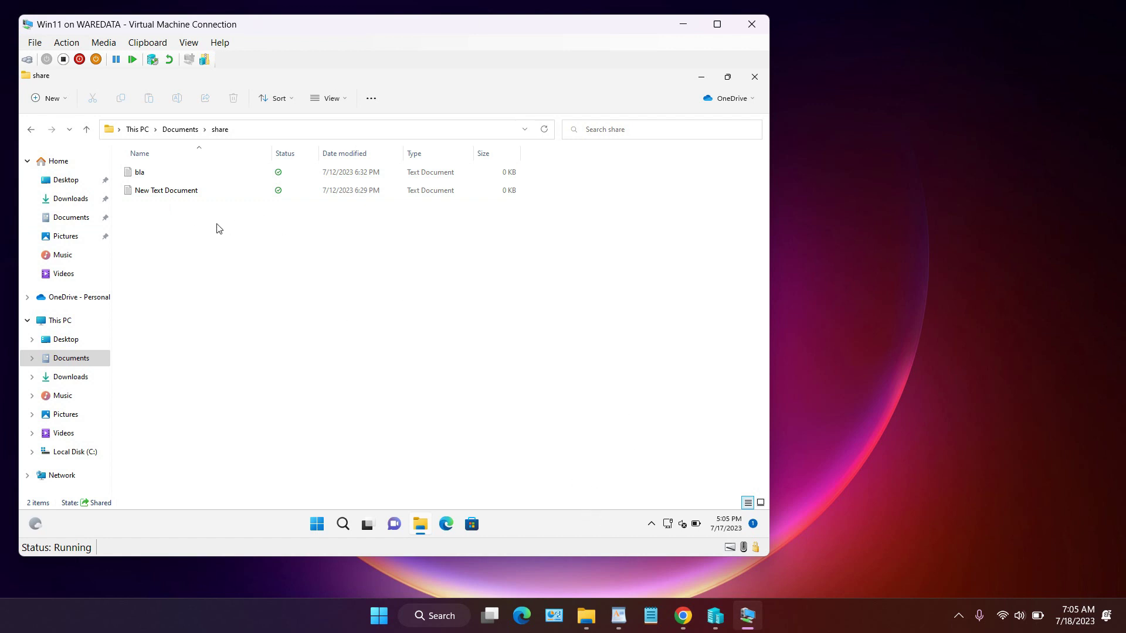
# - Bring up the host's File Explorer window showing the network share and place it beside the virtual machine window
pyautogui.click(596, 554)
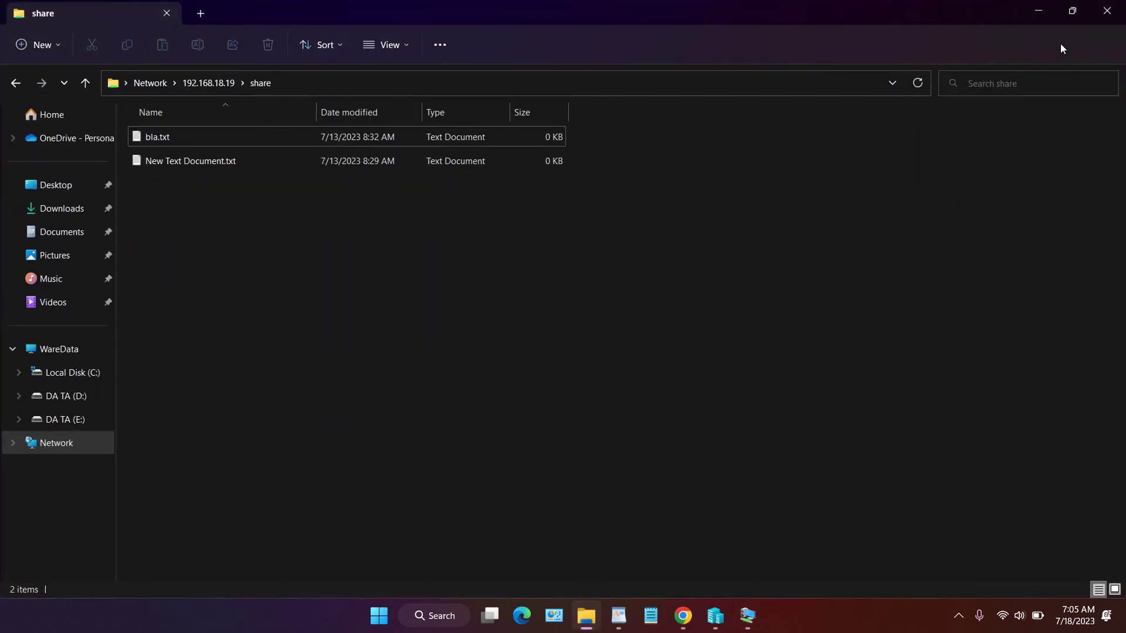
pyautogui.click(1072, 12)
pyautogui.moveTo(378, 63); pyautogui.dragTo(1026, 75)
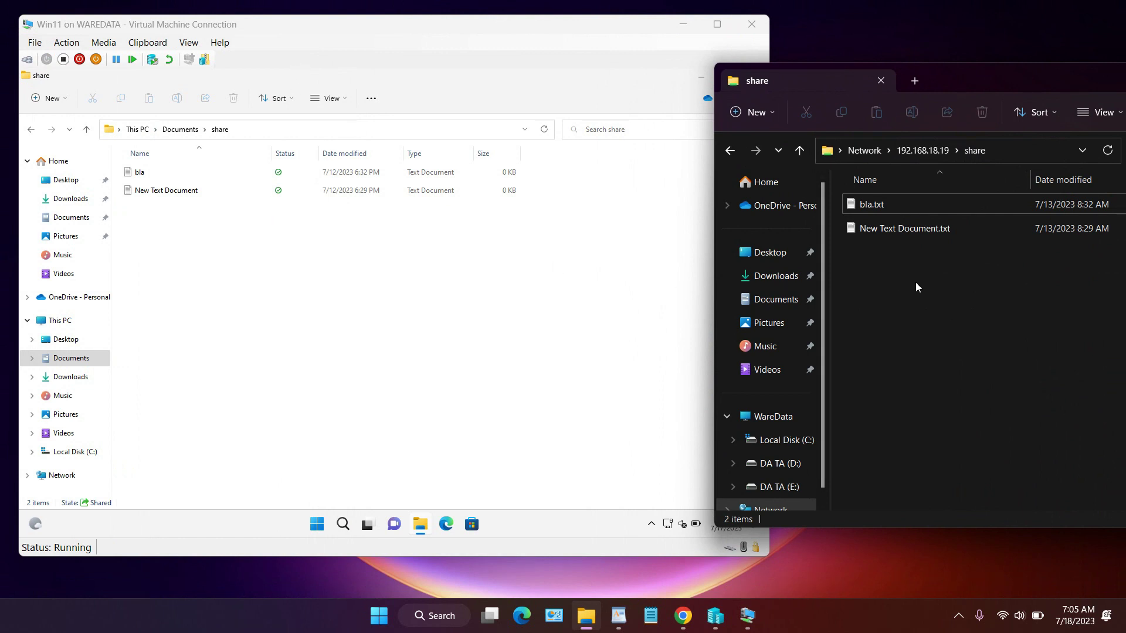
# - Create a text document named kk in the virtual machine's share folder
pyautogui.click(196, 239)
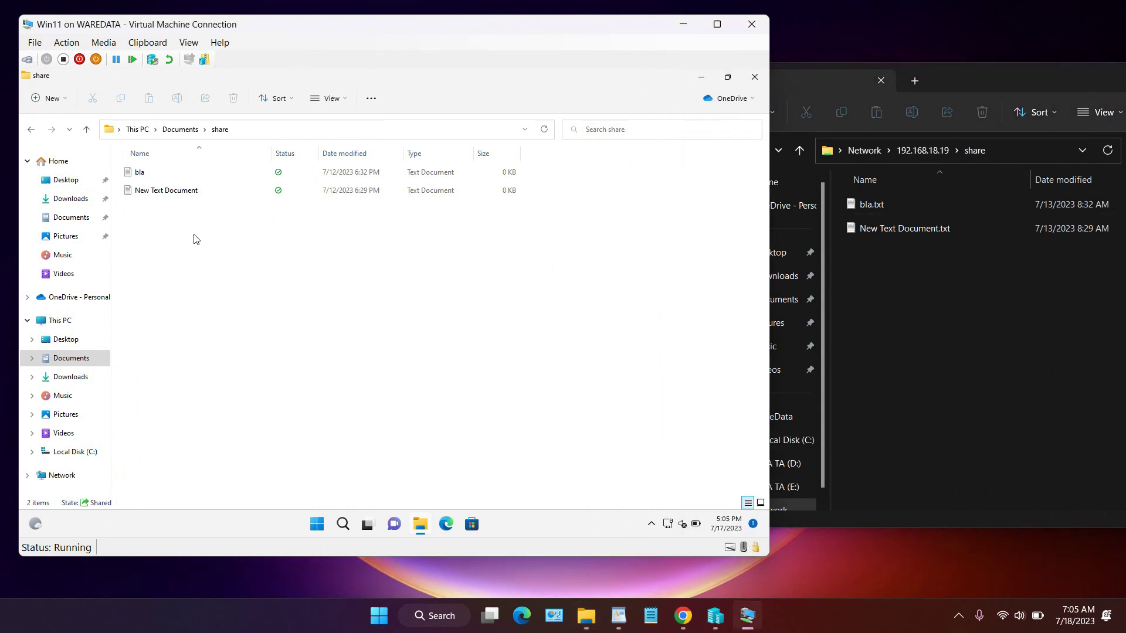
pyautogui.rightClick(197, 239)
pyautogui.moveTo(263, 317)
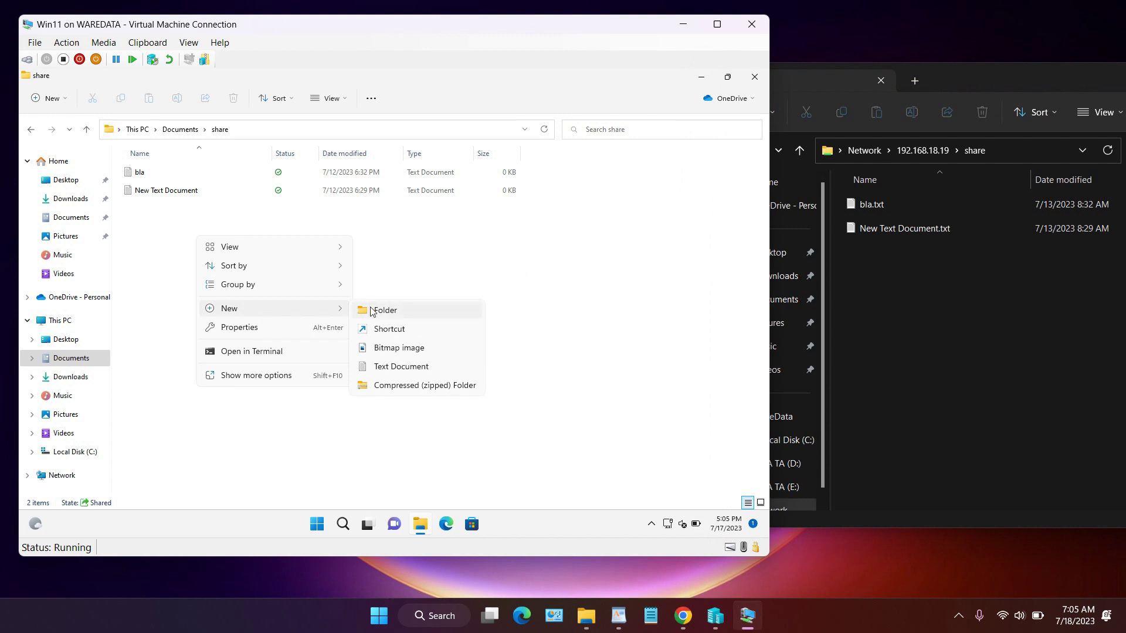
pyautogui.click(414, 368)
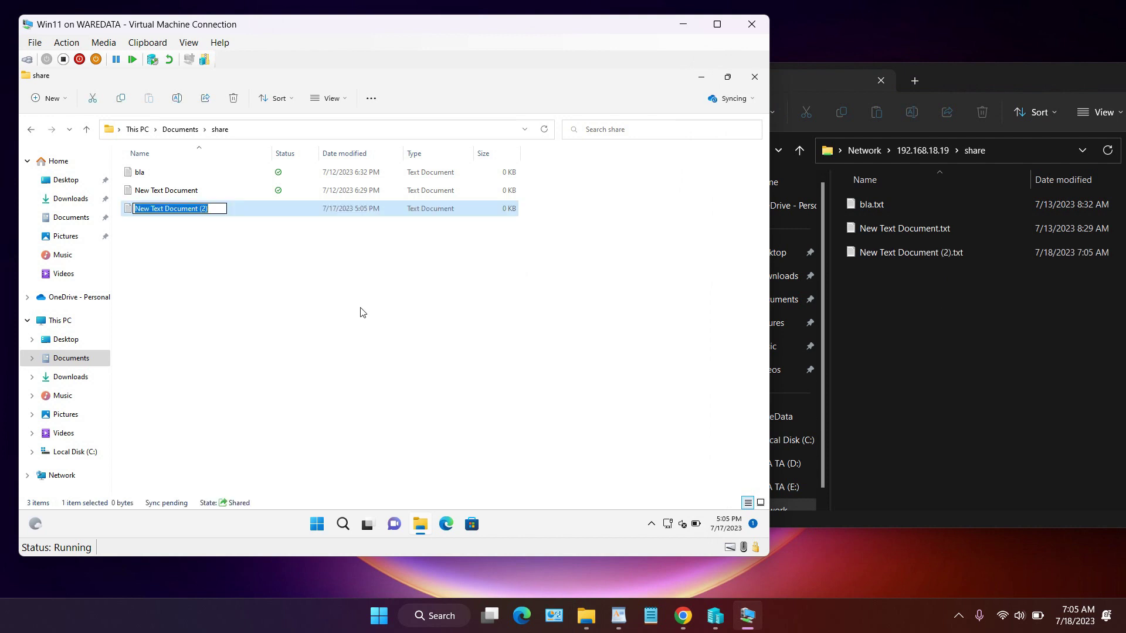
pyautogui.write('kk')
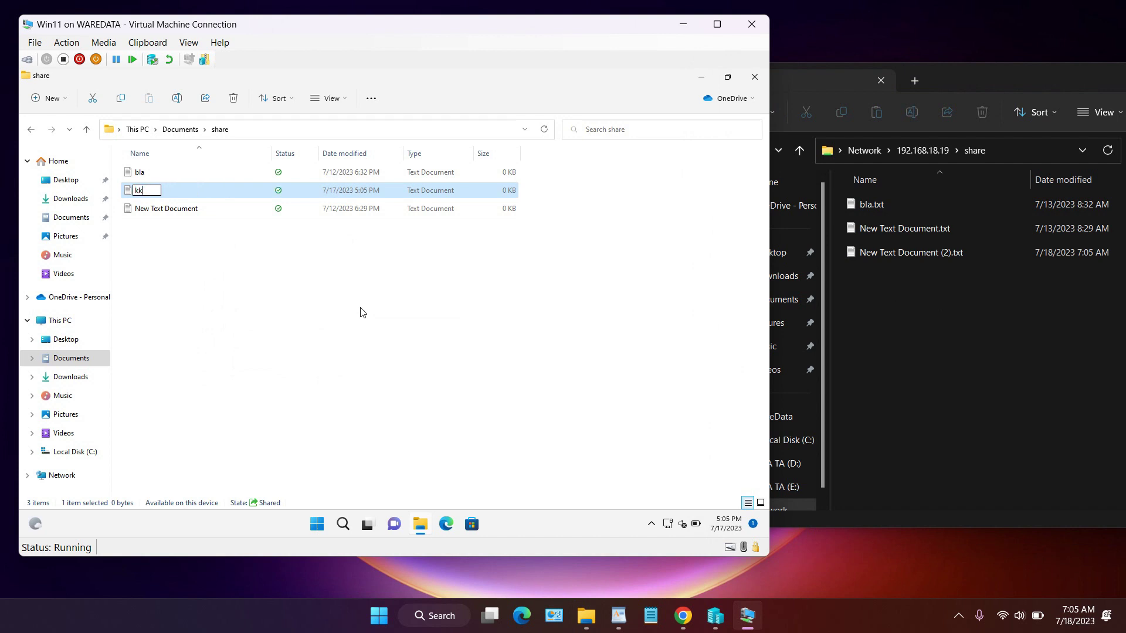
pyautogui.press('Return')
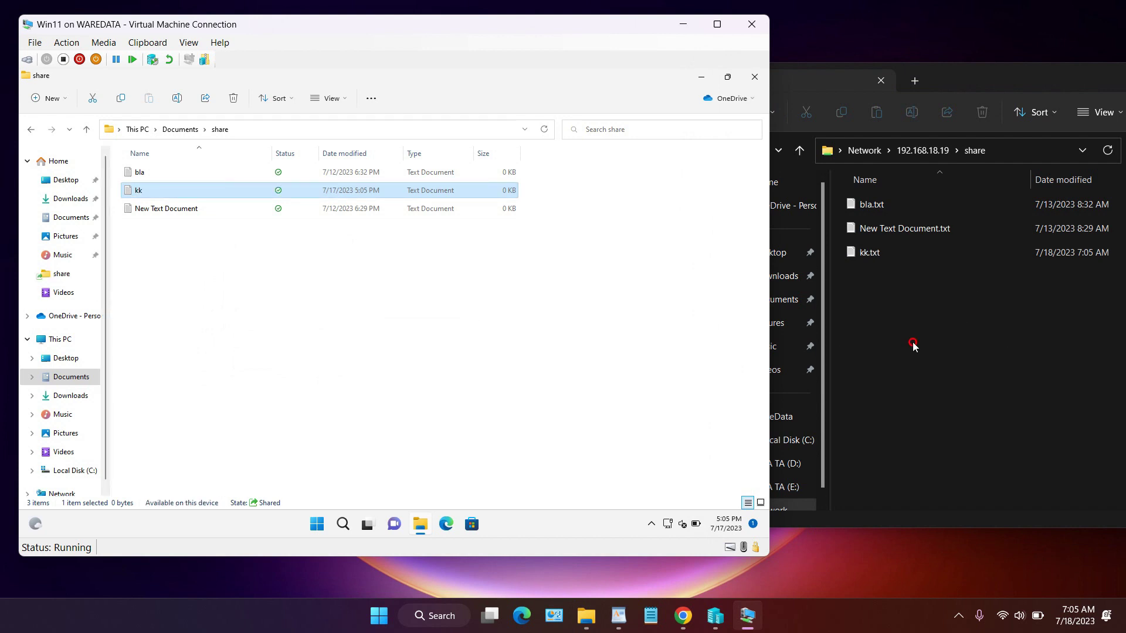
# - Create a WinRAR ZIP archive with the default name in the network share from the host computer
pyautogui.click(925, 318)
pyautogui.rightClick(911, 314)
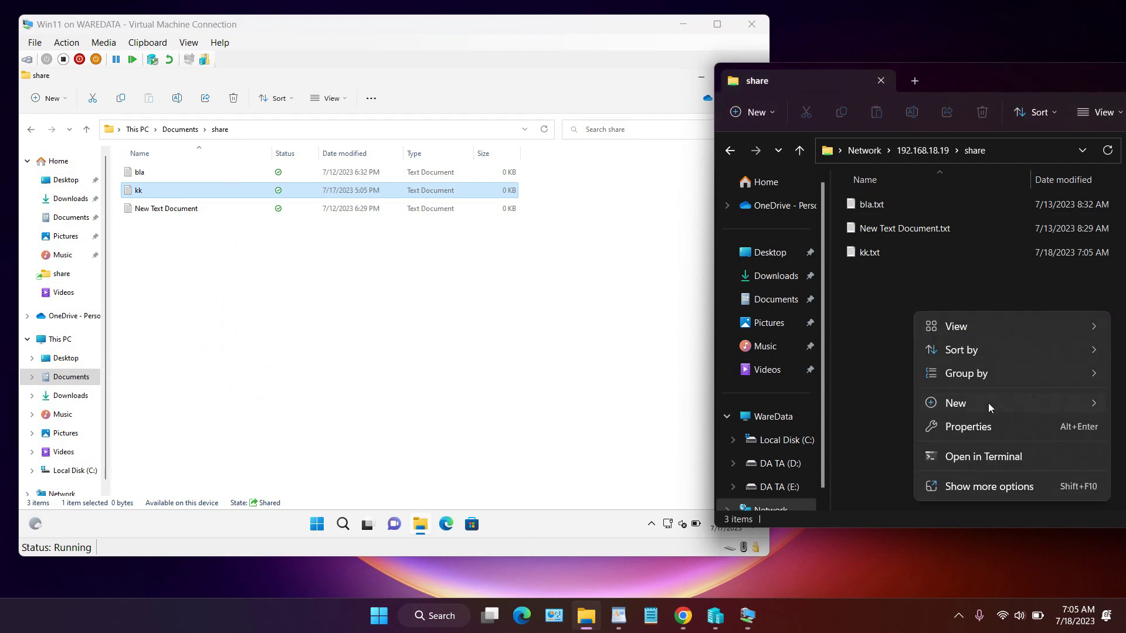
pyautogui.moveTo(994, 405)
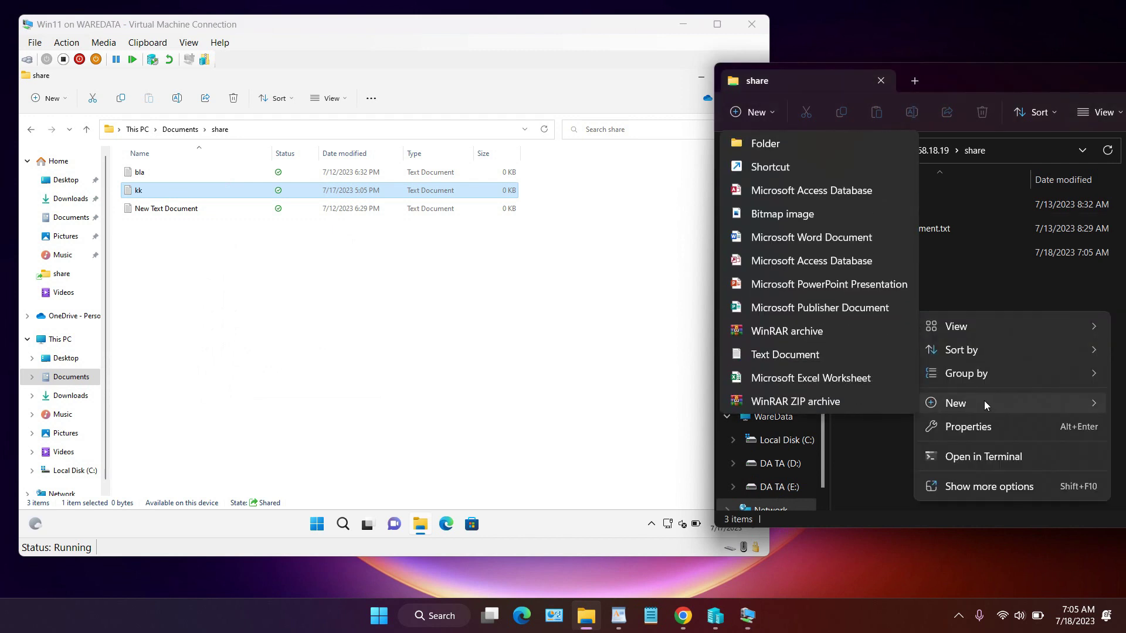
pyautogui.click(846, 401)
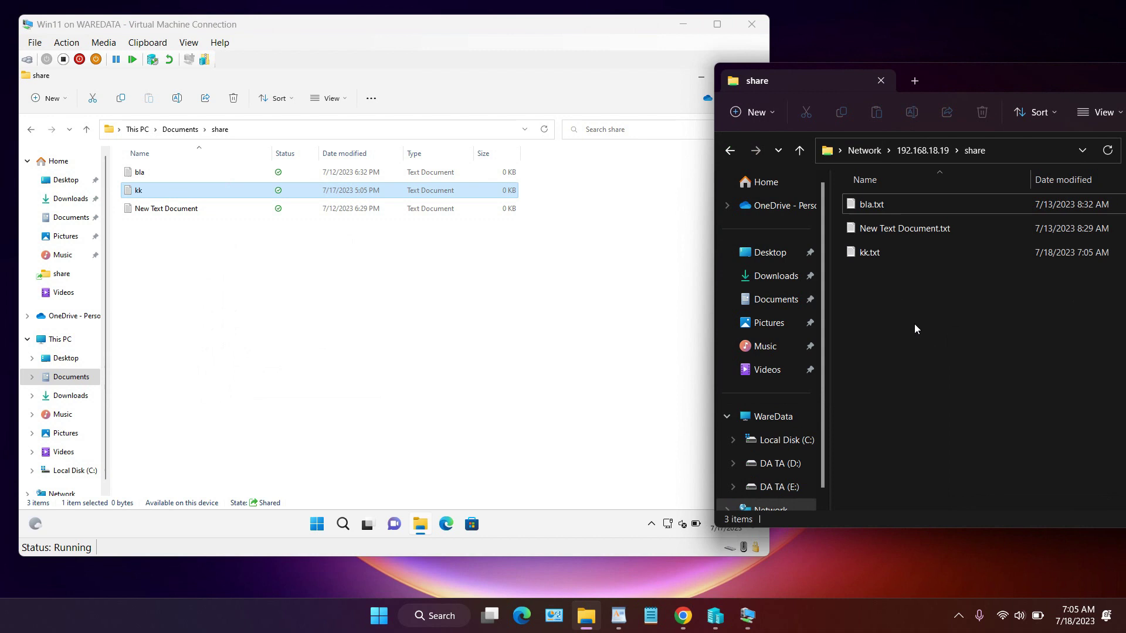
pyautogui.click(944, 339)
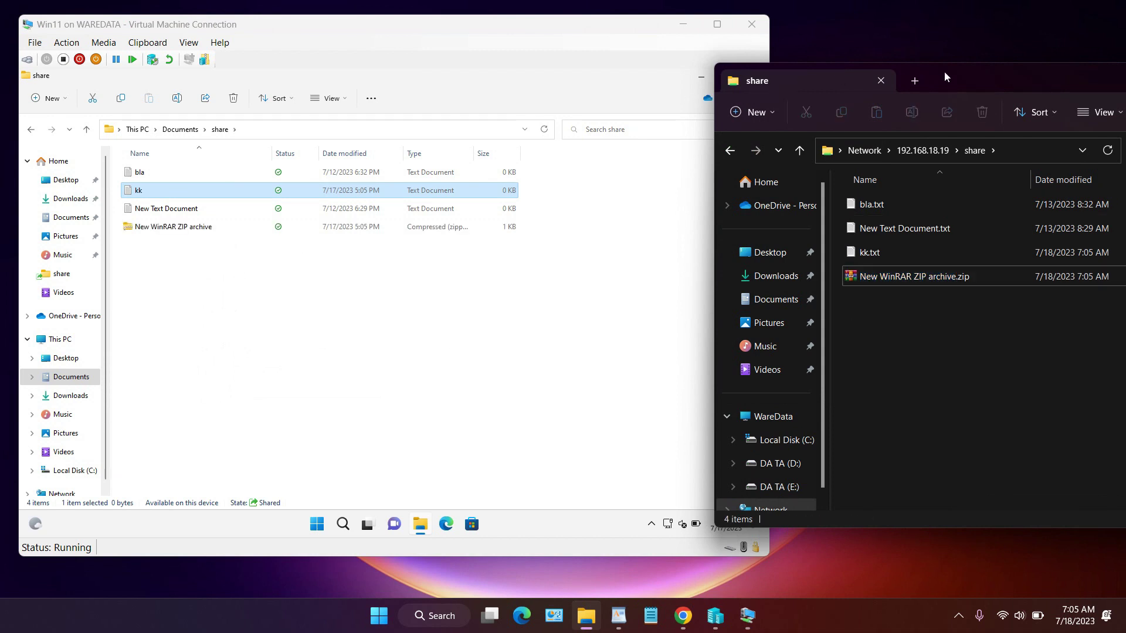
# - Close the share folder windows on both the host and the virtual machine
pyautogui.moveTo(944, 71); pyautogui.dragTo(512, 62)
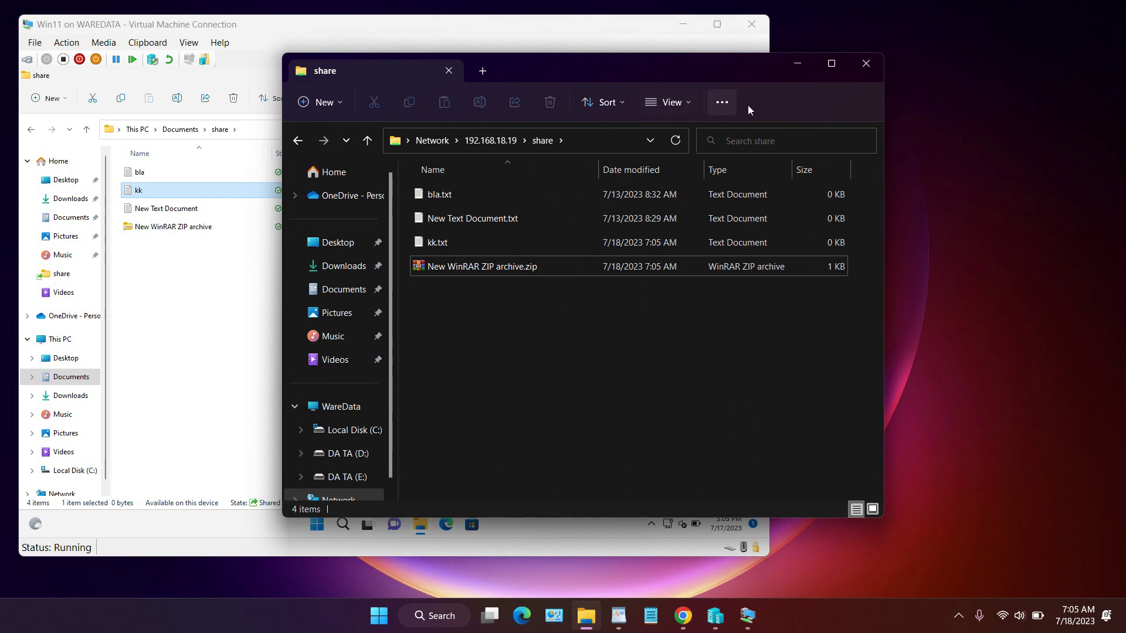
pyautogui.click(867, 64)
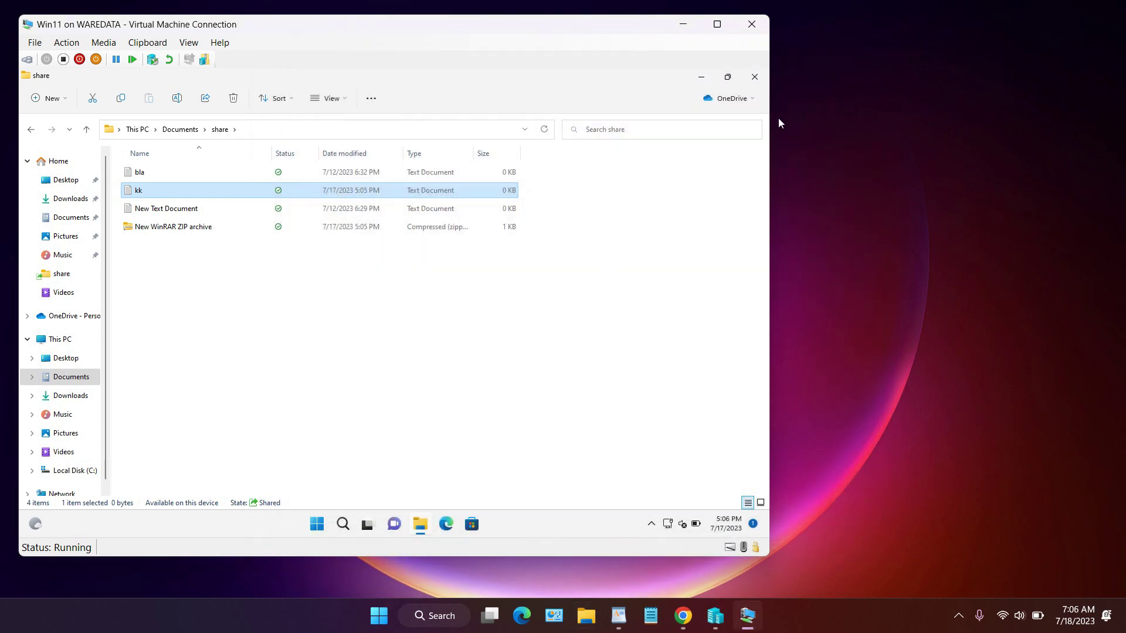
pyautogui.click(754, 76)
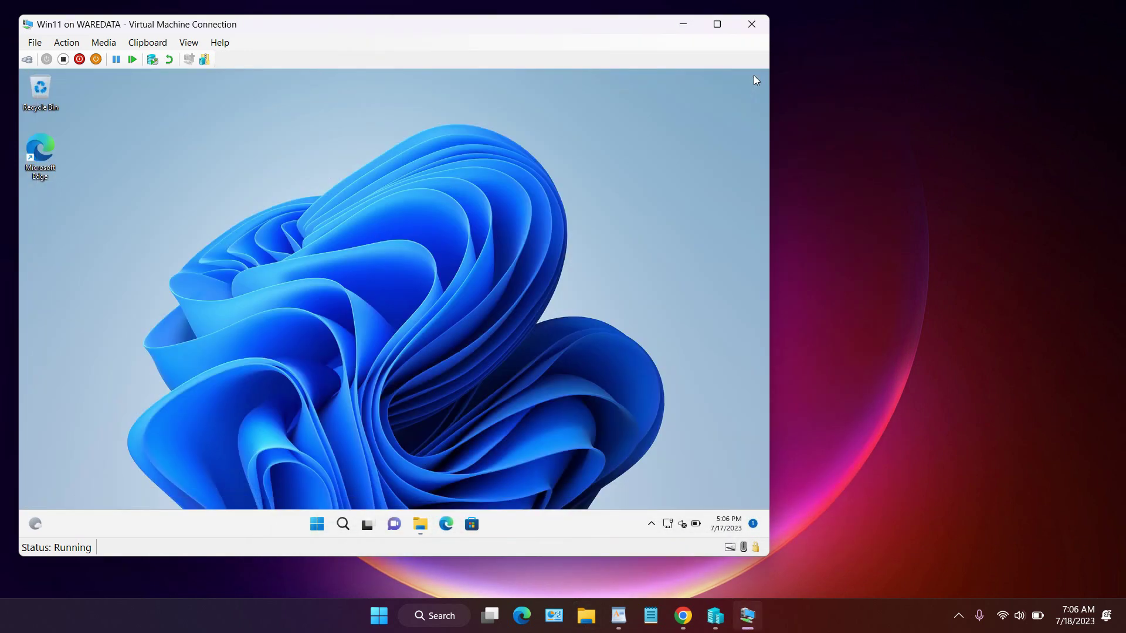
# - Shut down Windows in the Win11 virtual machine and close its connection window
pyautogui.click(317, 523)
pyautogui.click(540, 484)
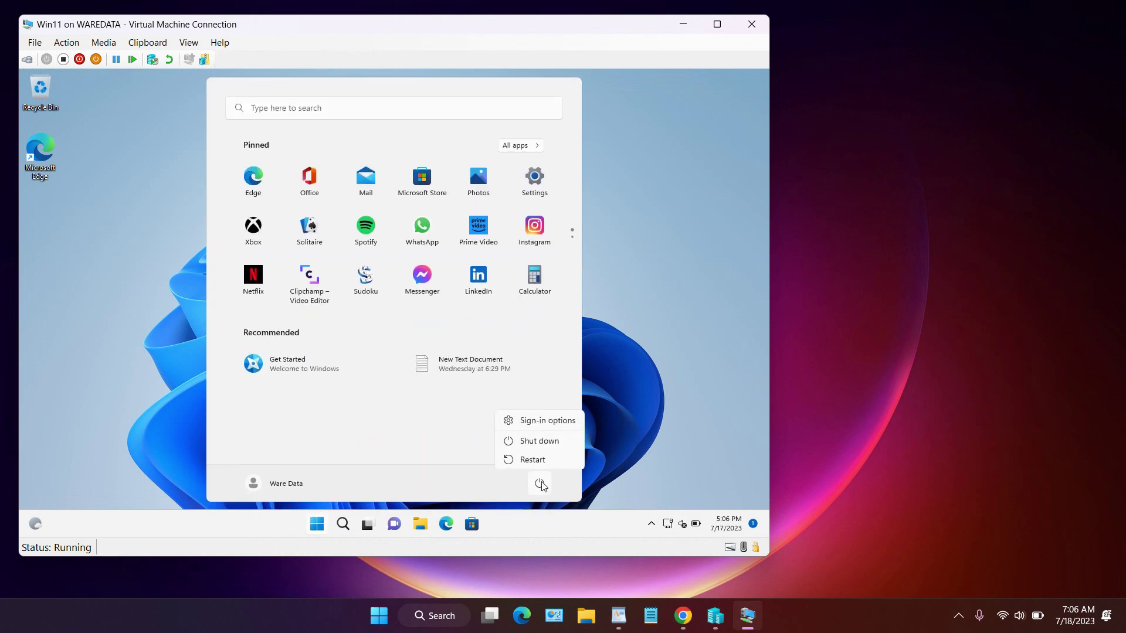
pyautogui.click(558, 441)
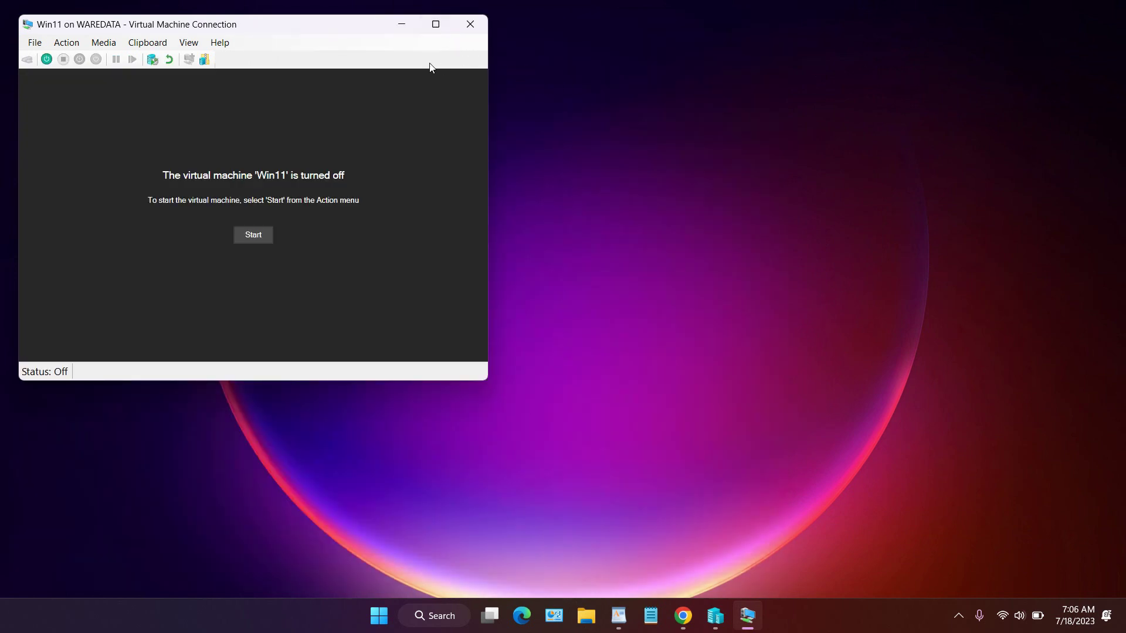
pyautogui.click(472, 24)
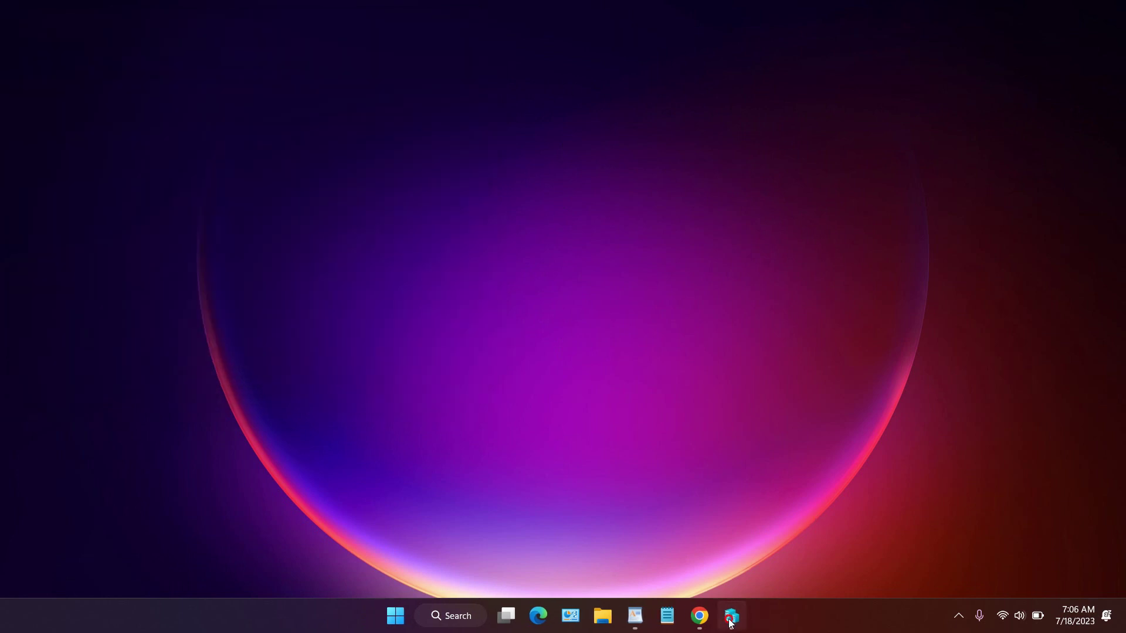
# - Switch to Hyper-V Manager and select the Win11 virtual machine
pyautogui.click(730, 620)
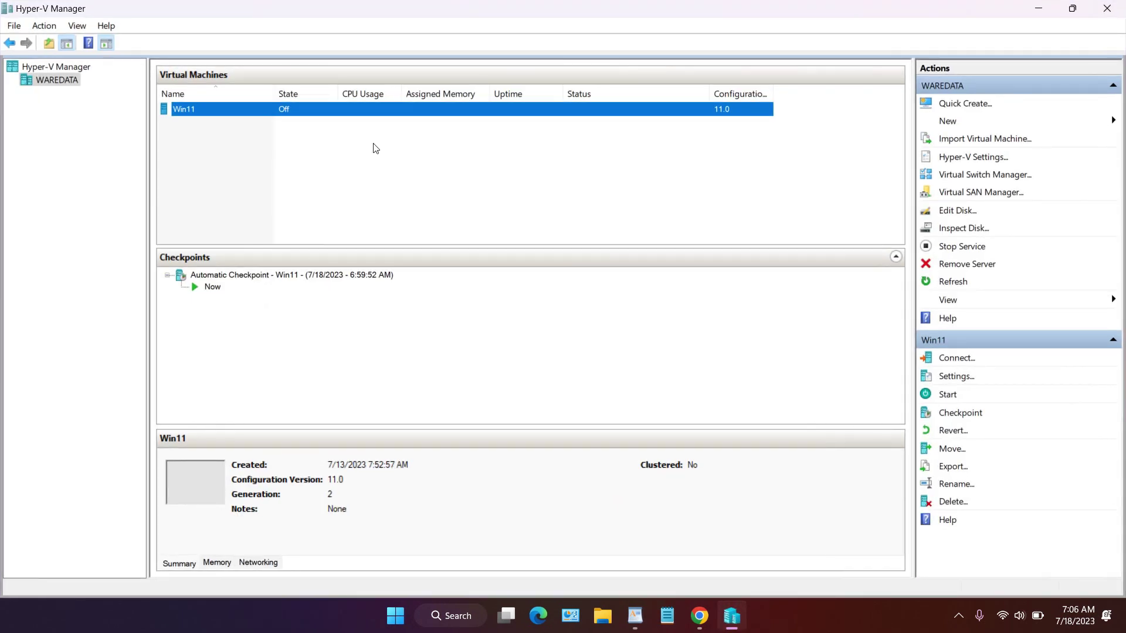
pyautogui.click(197, 108)
pyautogui.click(229, 111)
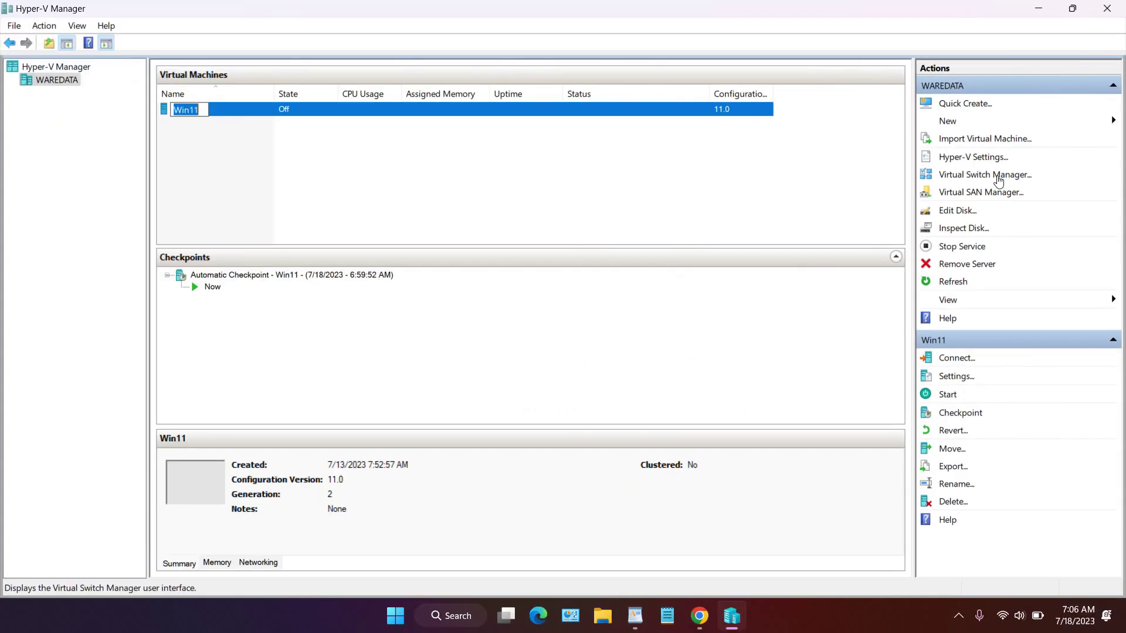
# - Remove the external switch "New Virtual Switch" in Virtual Switch Manager and apply the networking change
pyautogui.click(997, 176)
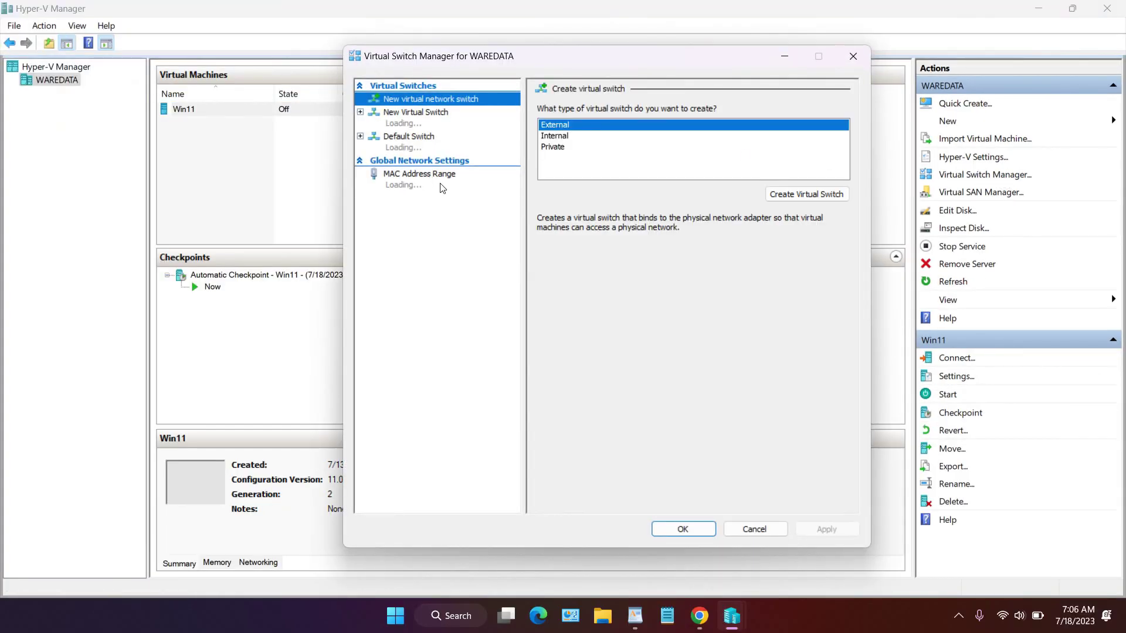
pyautogui.click(441, 147)
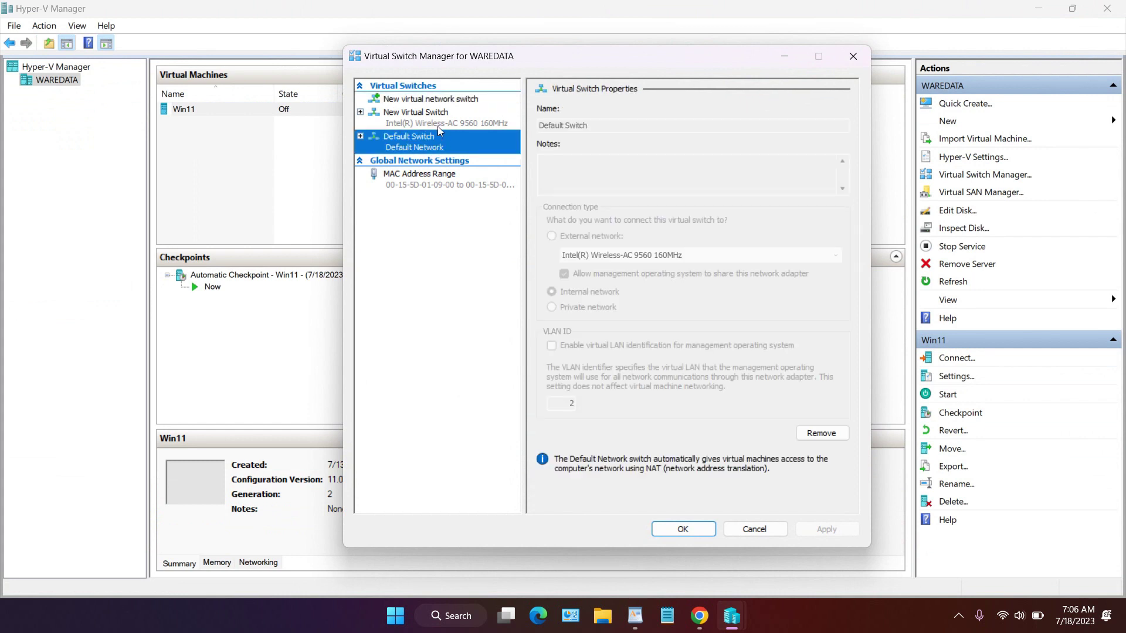
pyautogui.click(440, 124)
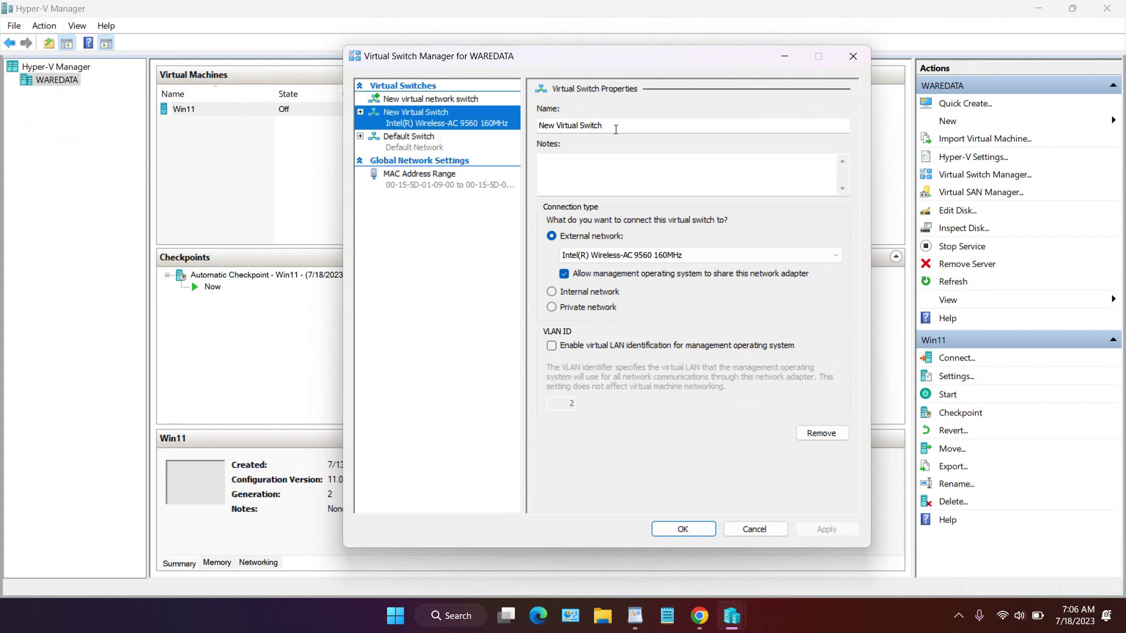
pyautogui.click(831, 434)
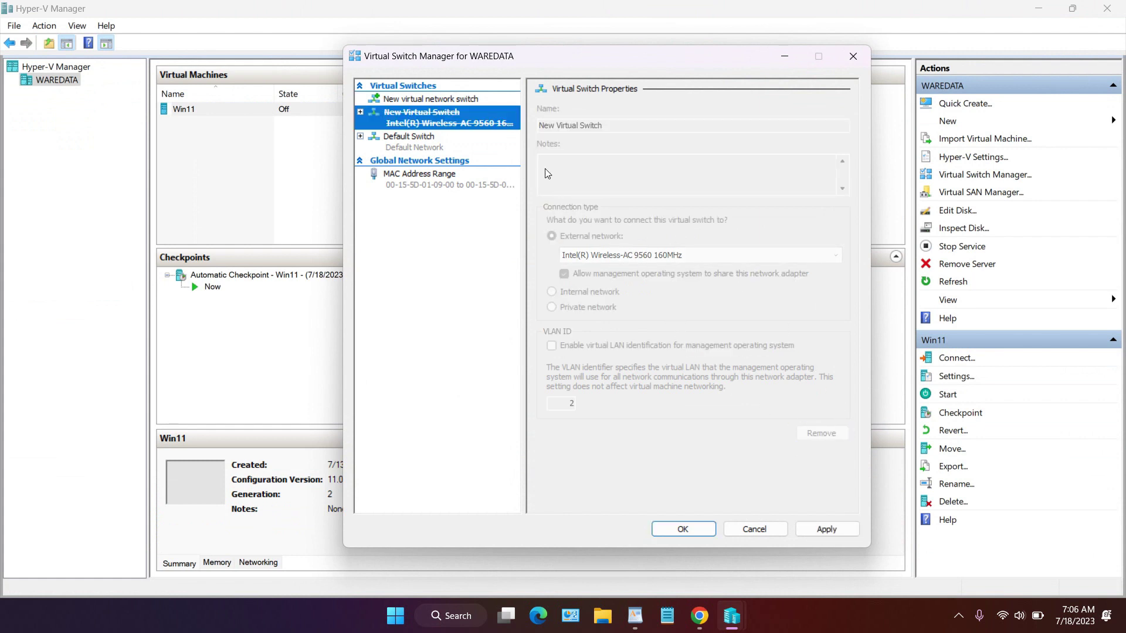
pyautogui.click(826, 528)
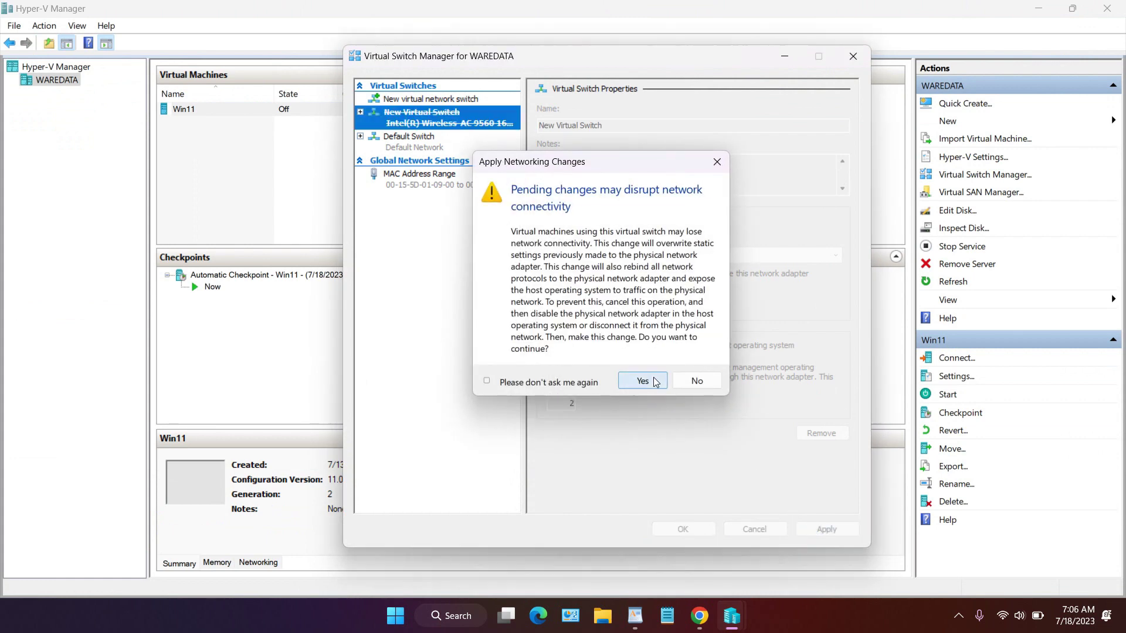
pyautogui.click(641, 380)
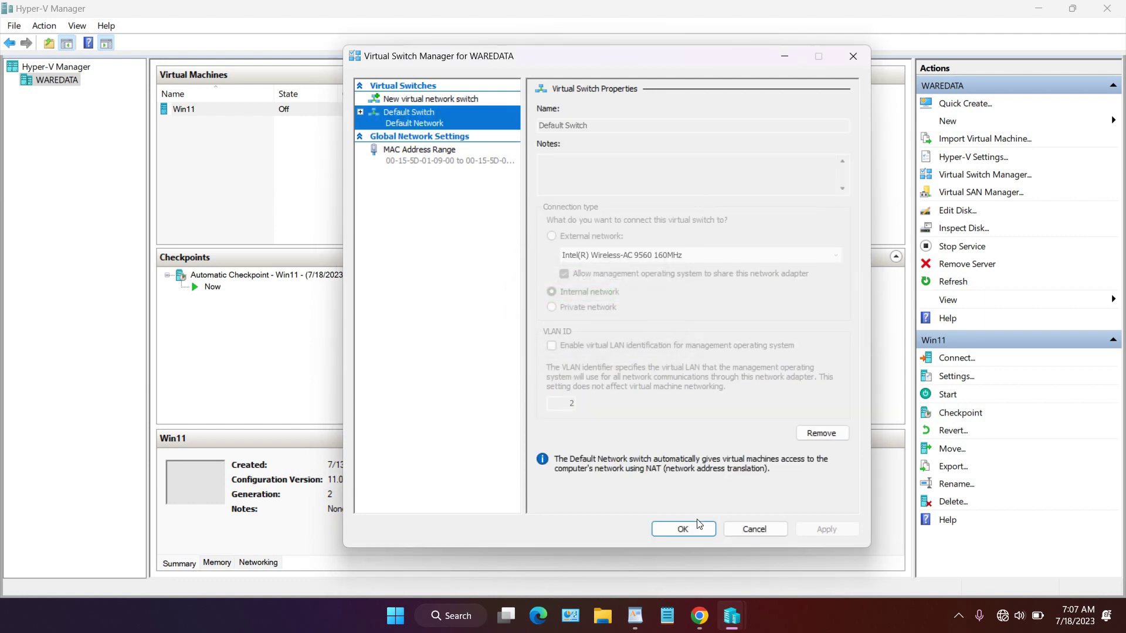
pyautogui.click(683, 529)
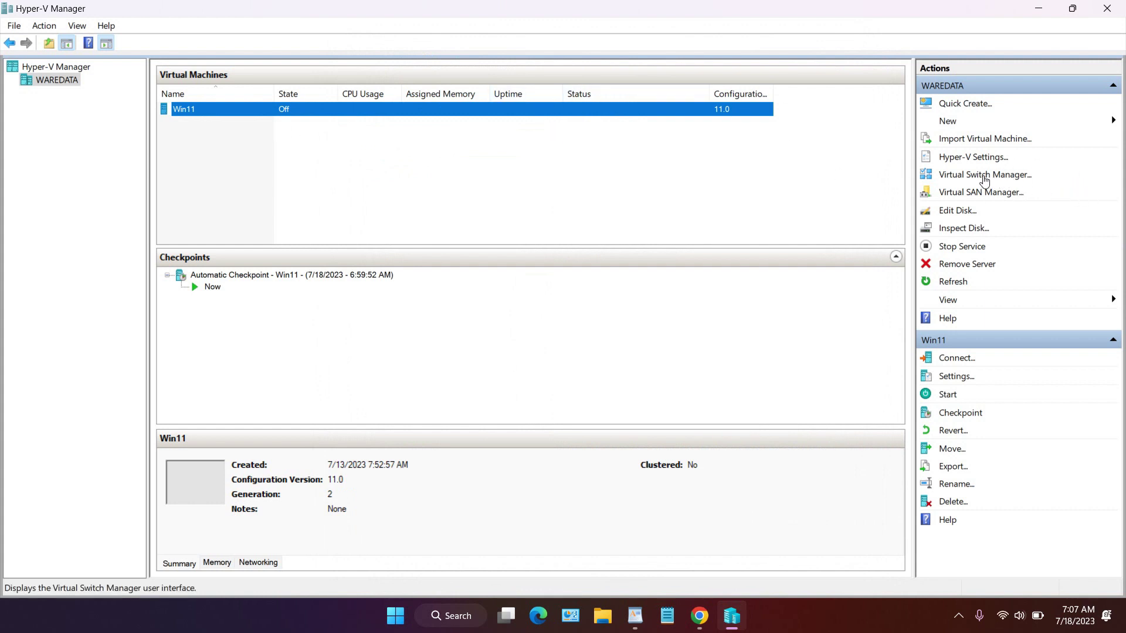
# - Create a new external virtual switch in Virtual Switch Manager and name it "Waredata Switch"
pyautogui.click(985, 176)
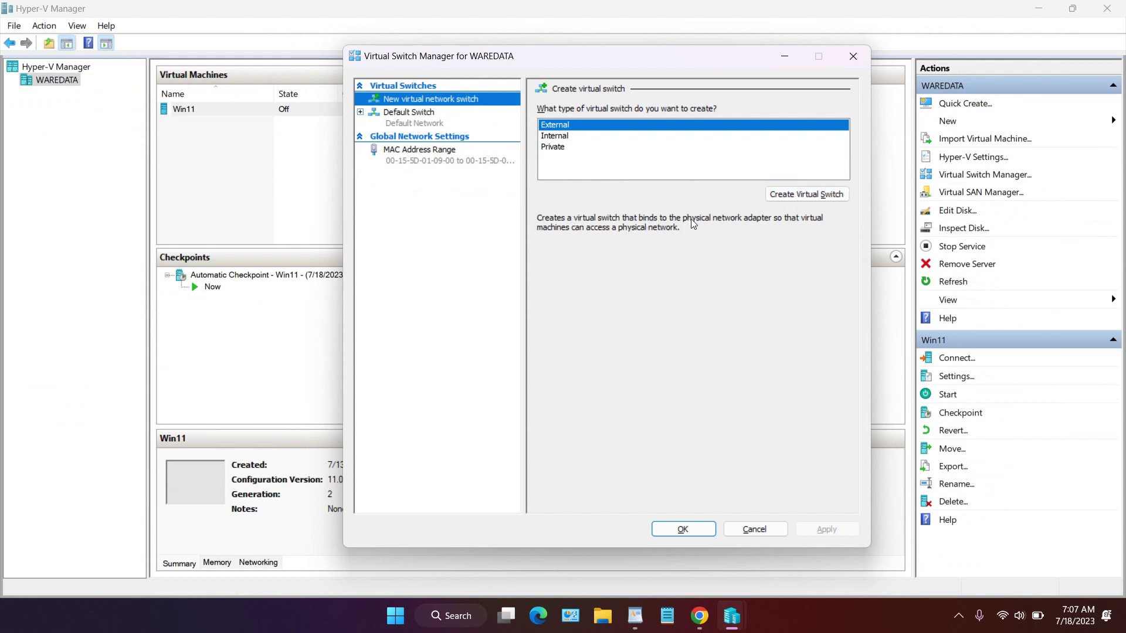
pyautogui.click(815, 198)
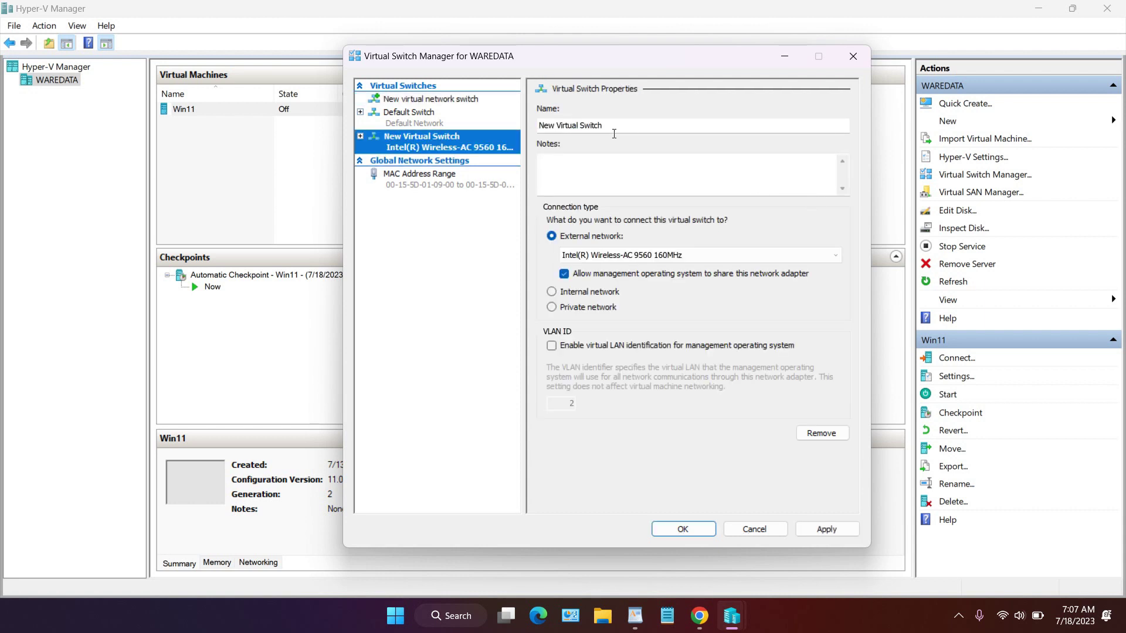
pyautogui.press('Tab')
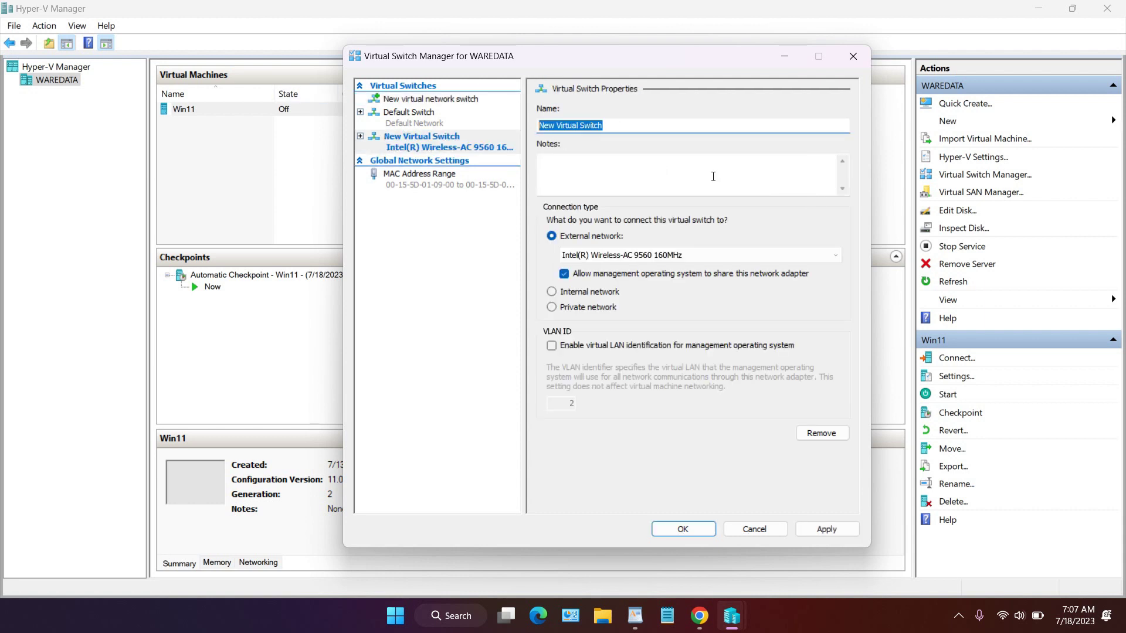
pyautogui.write('Ware')
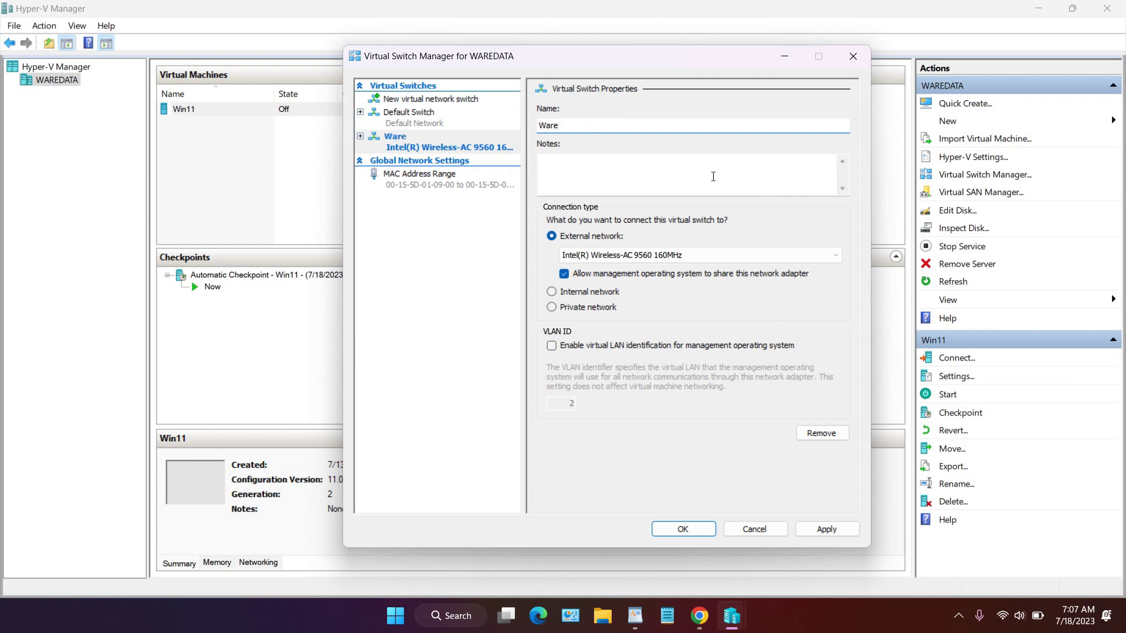
pyautogui.write('data Switch')
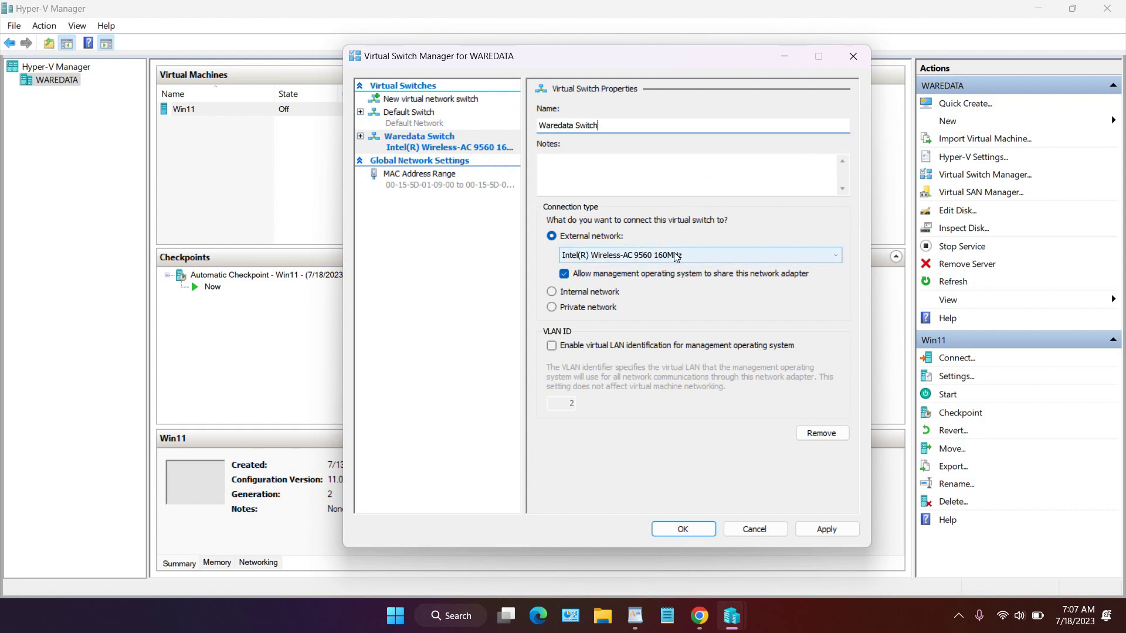
# - Examine the properties of the host's connected Wi-Fi network to identify its wireless adapter, and close the Settings window
pyautogui.click(1006, 614)
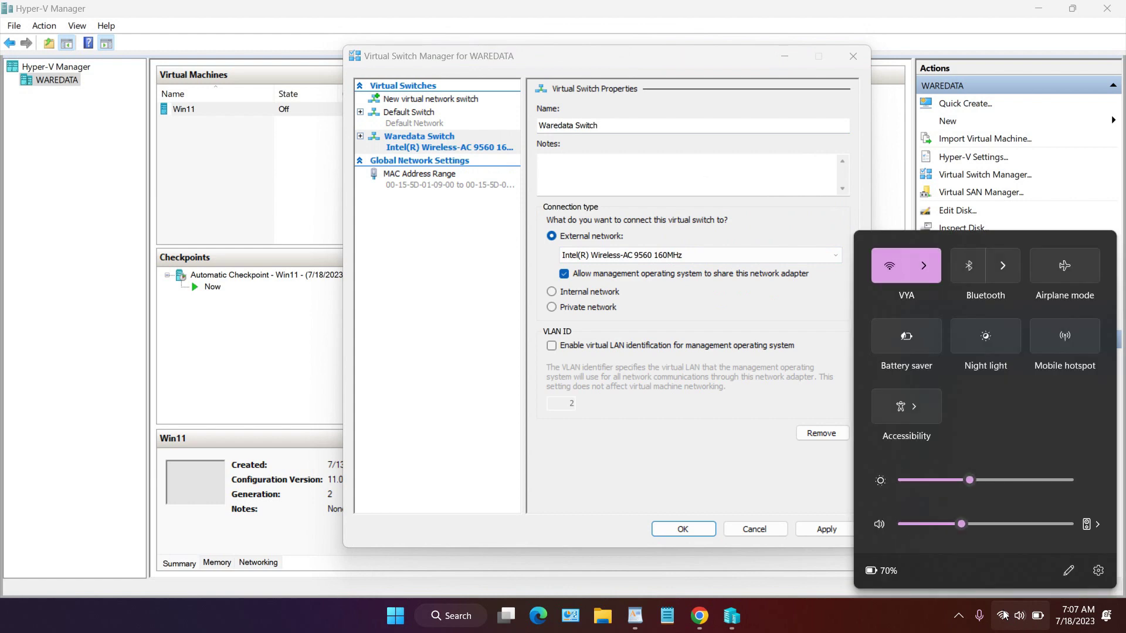
pyautogui.click(924, 266)
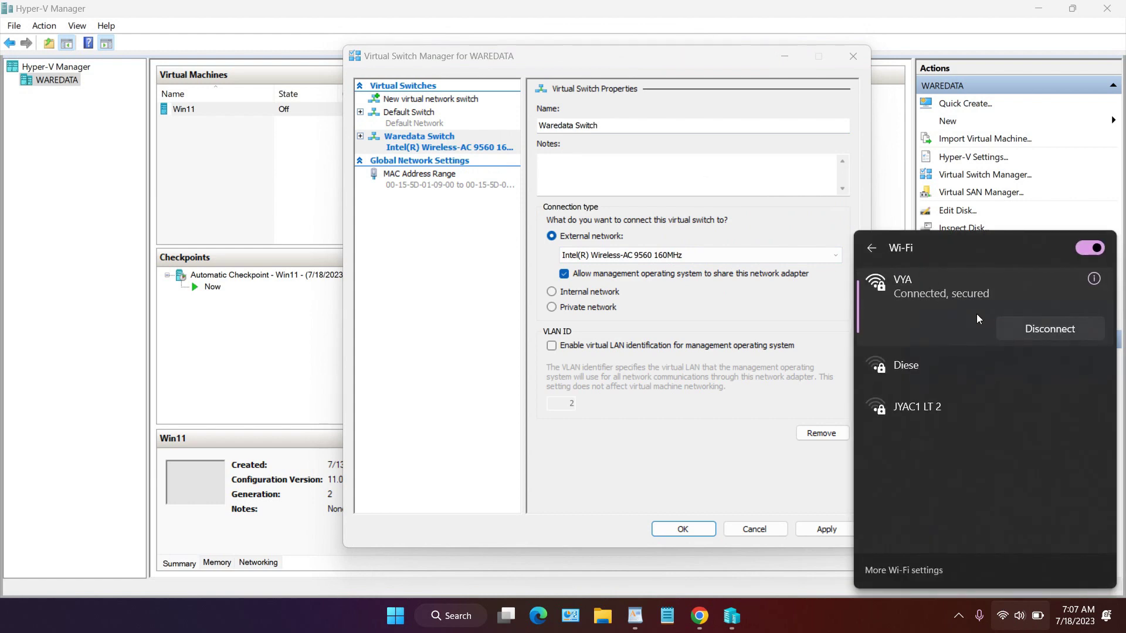
pyautogui.click(1094, 278)
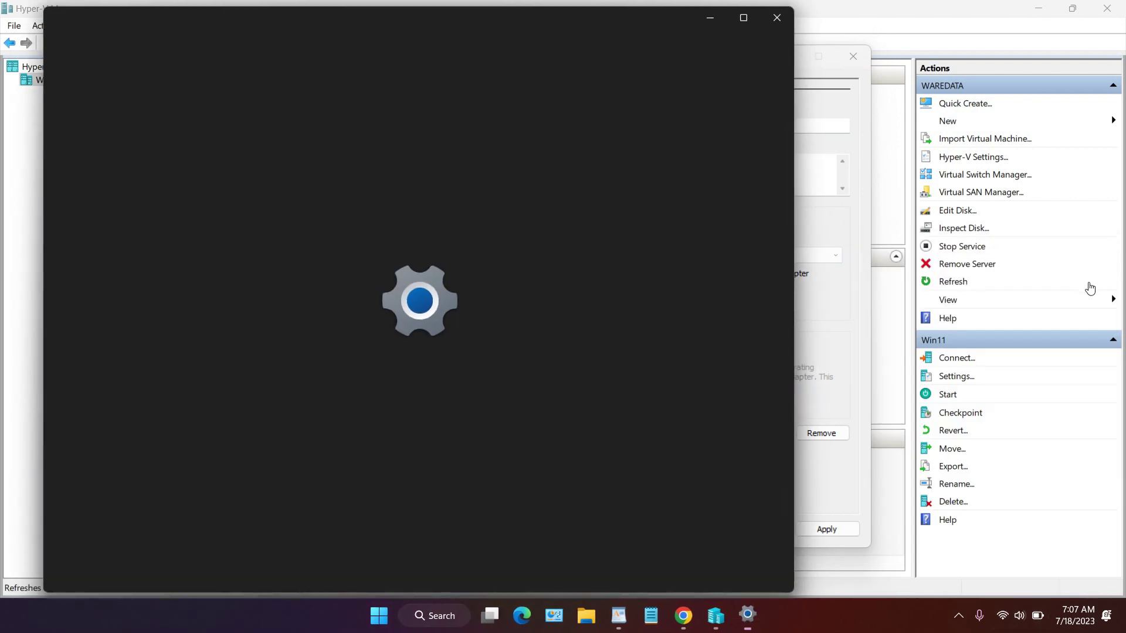
pyautogui.scroll(-3, 523, 282)
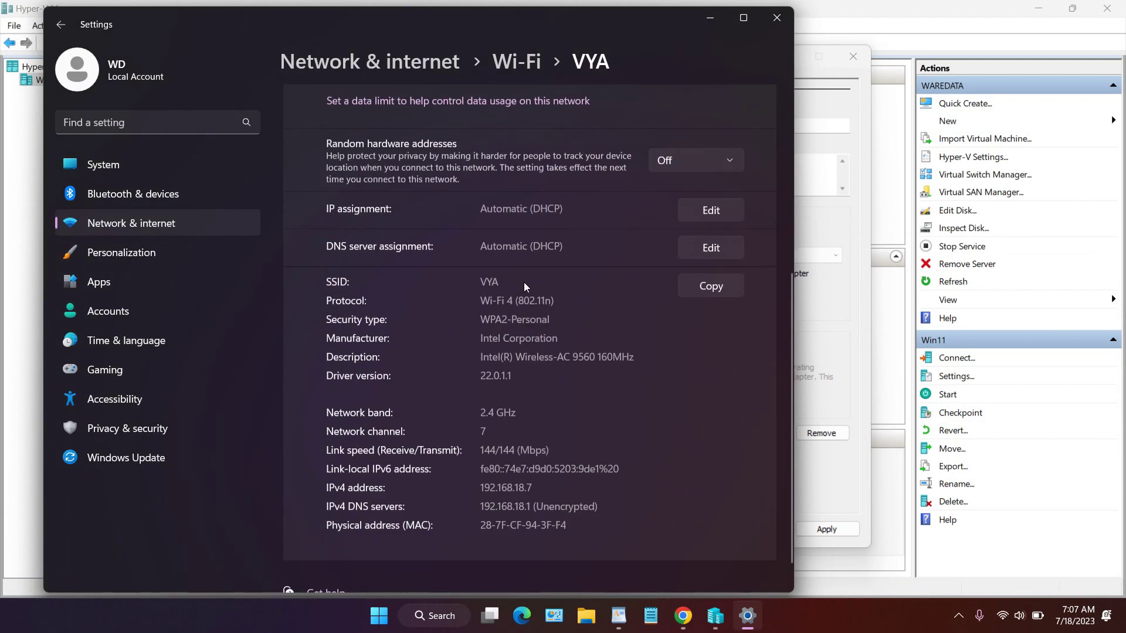
pyautogui.scroll(3, 526, 282)
pyautogui.scroll(-6, 538, 274)
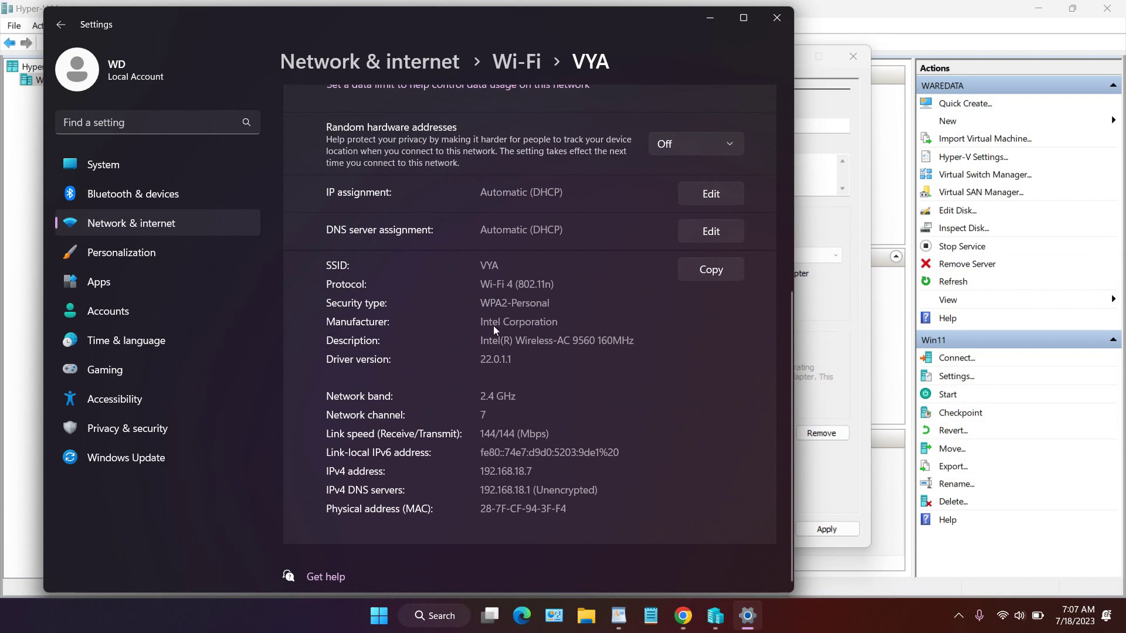
pyautogui.click(777, 18)
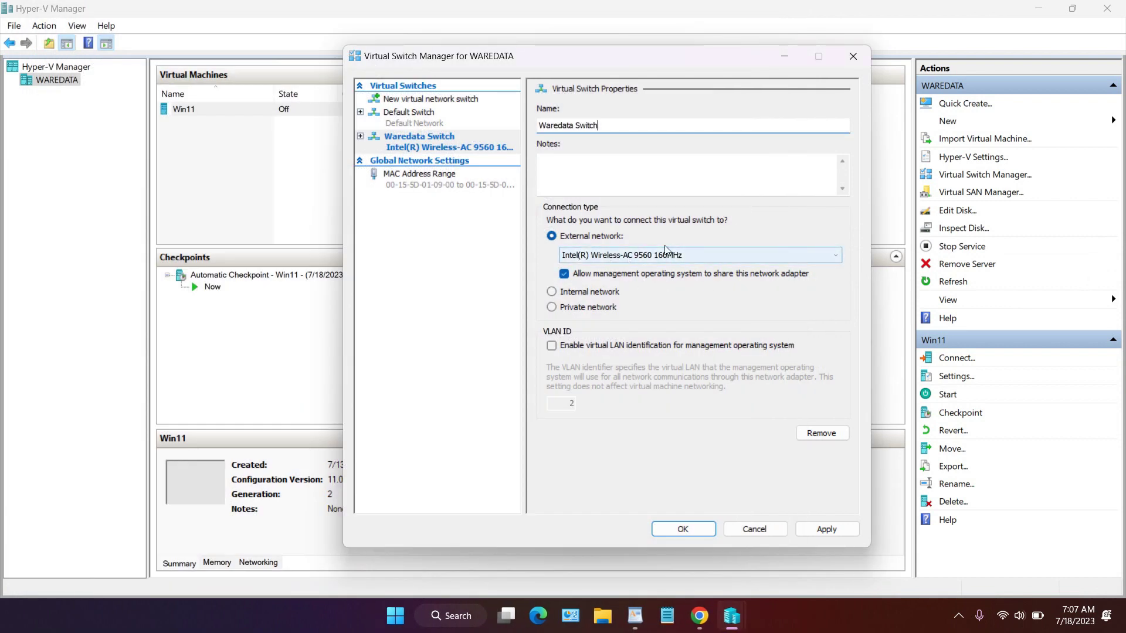
# - Apply the Waredata Switch on the Intel(R) Wireless-AC 9560 160MHz adapter, accept the networking change and close Virtual Switch Manager
pyautogui.click(827, 530)
pyautogui.click(642, 352)
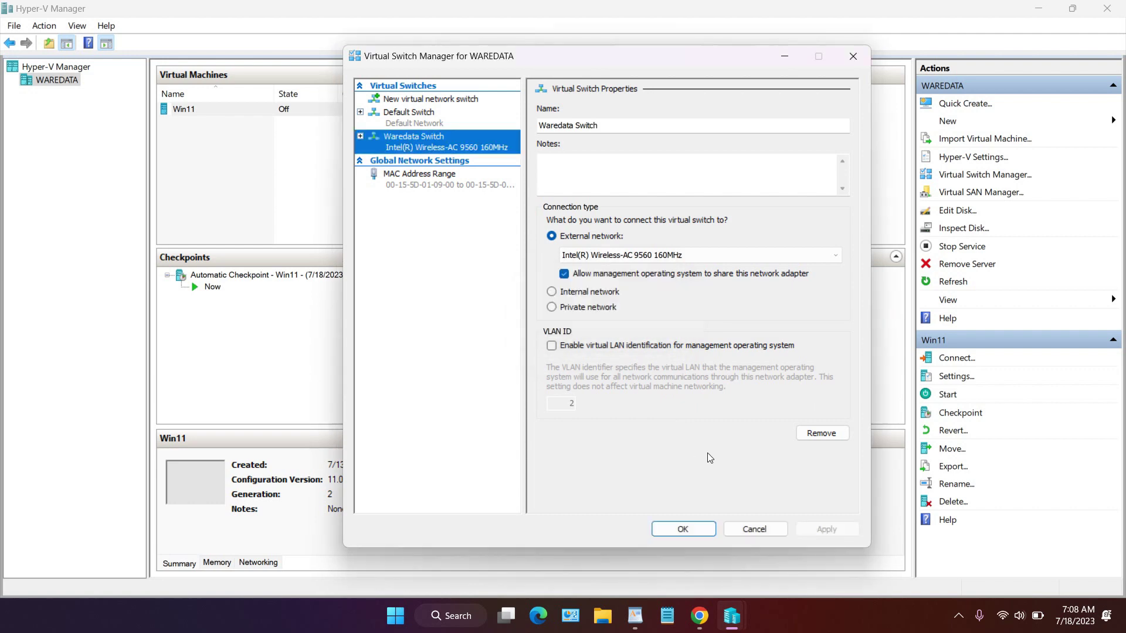
pyautogui.click(683, 529)
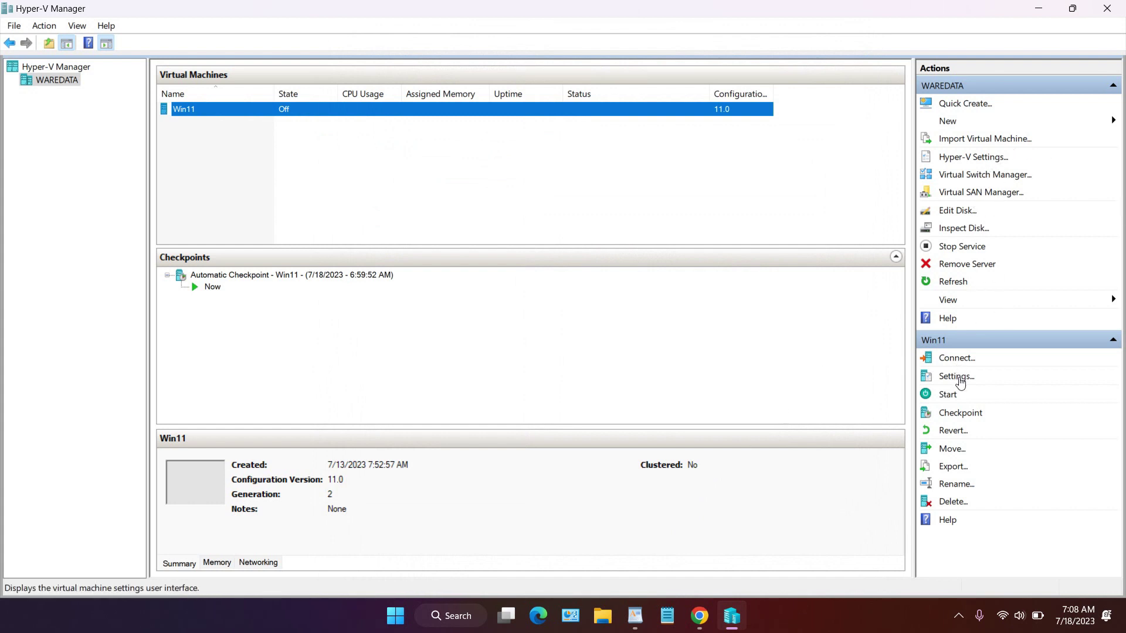
# - Assign the Waredata Switch to the Win11 virtual machine's network adapter and save the settings
pyautogui.click(957, 377)
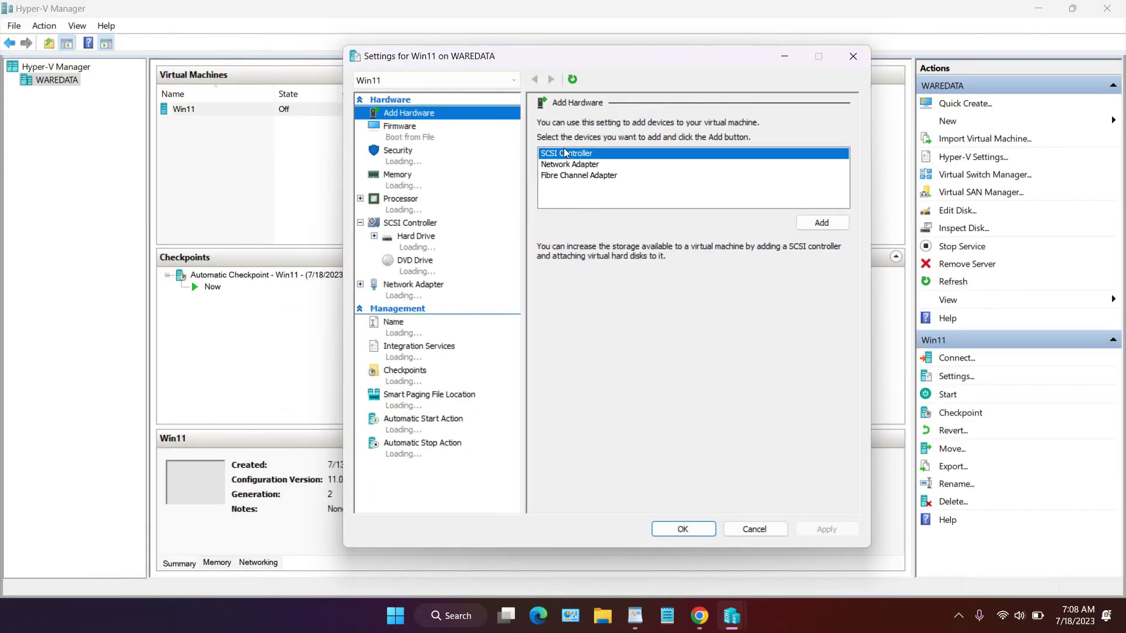
pyautogui.click(438, 292)
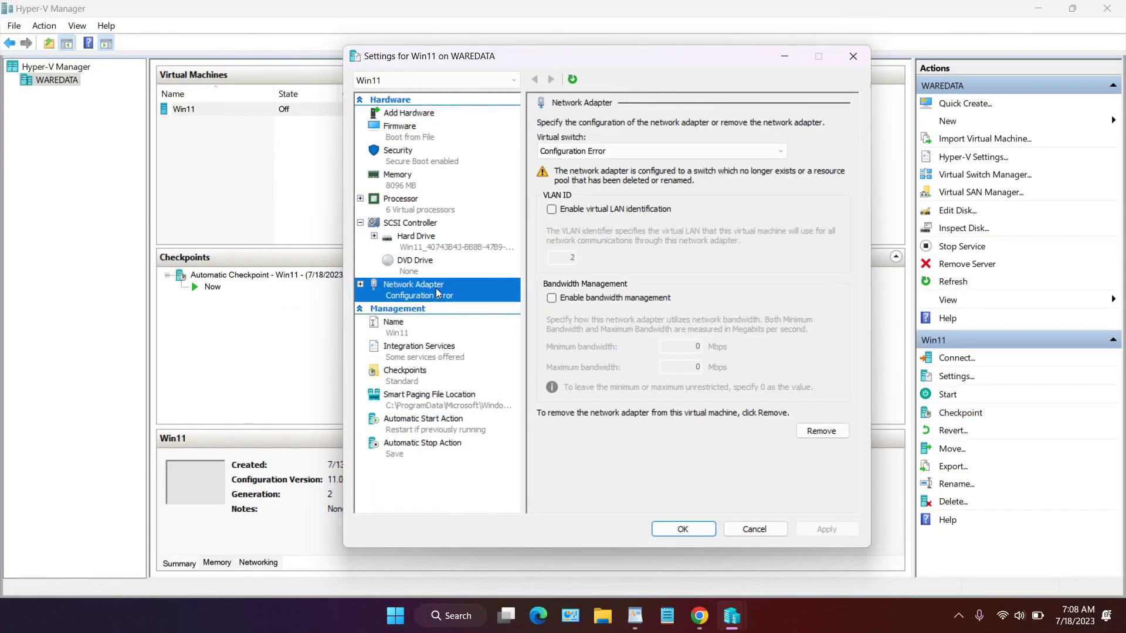
pyautogui.click(640, 153)
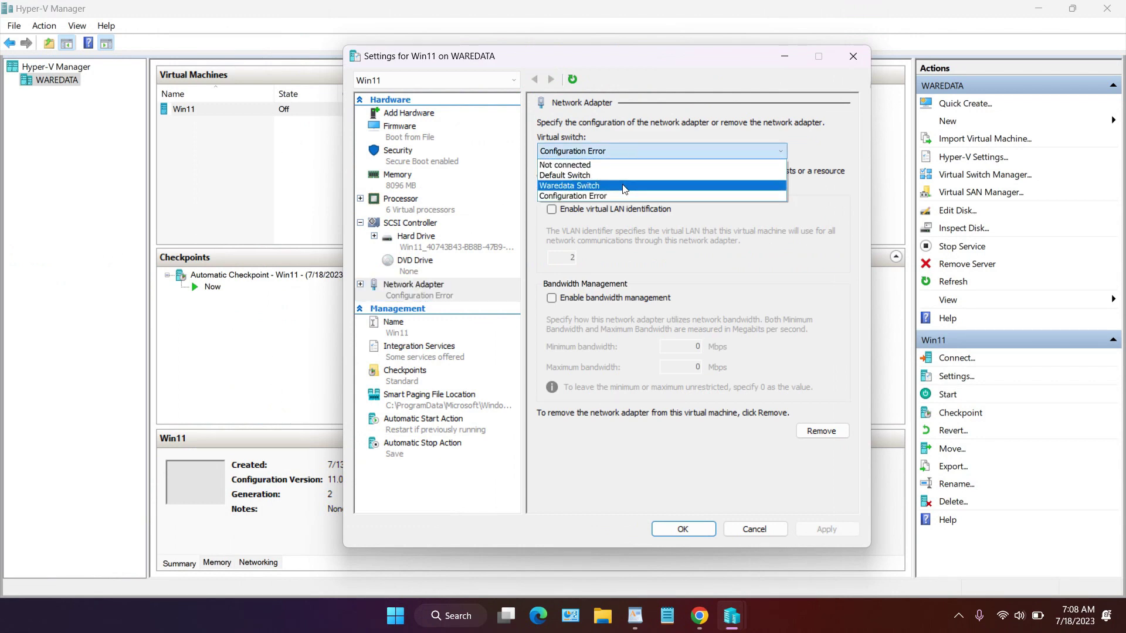
pyautogui.click(625, 189)
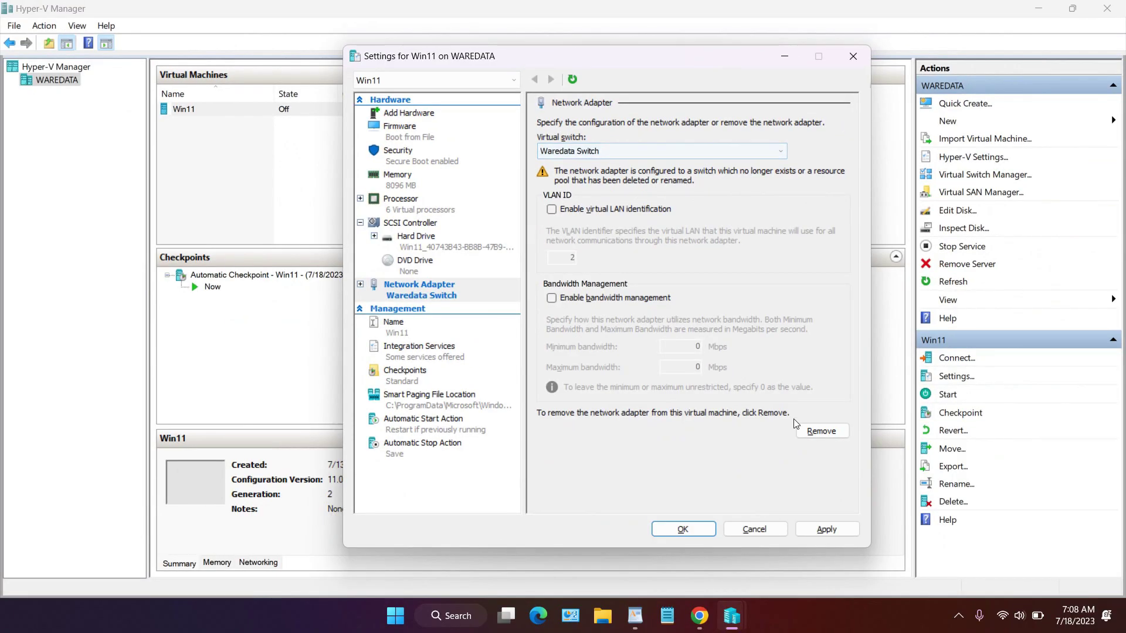
pyautogui.click(861, 620)
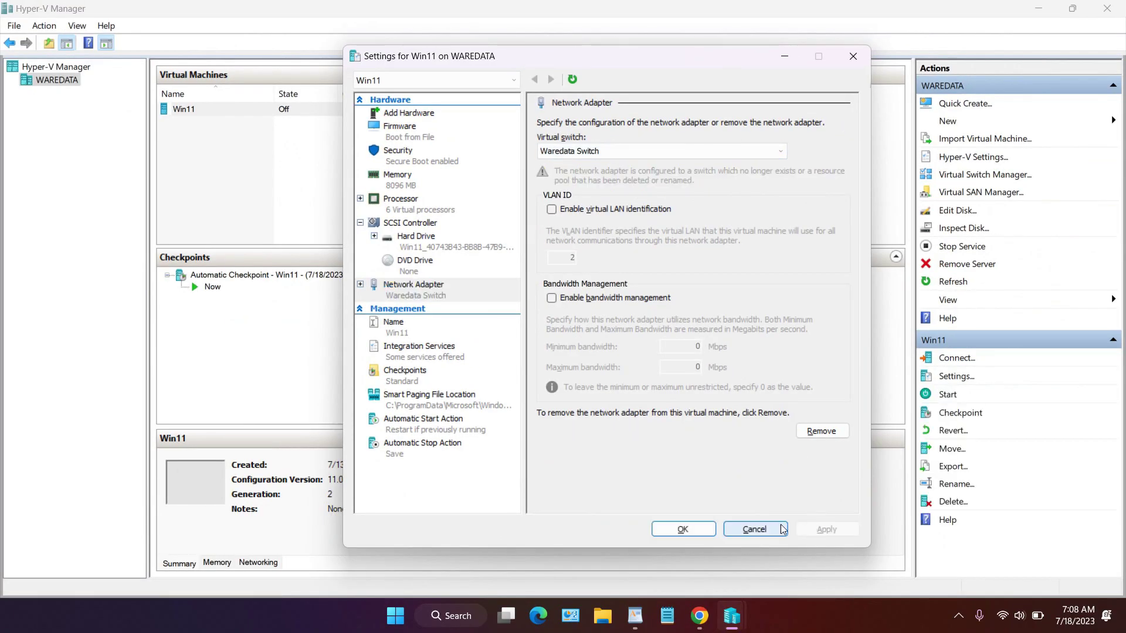
pyautogui.click(696, 529)
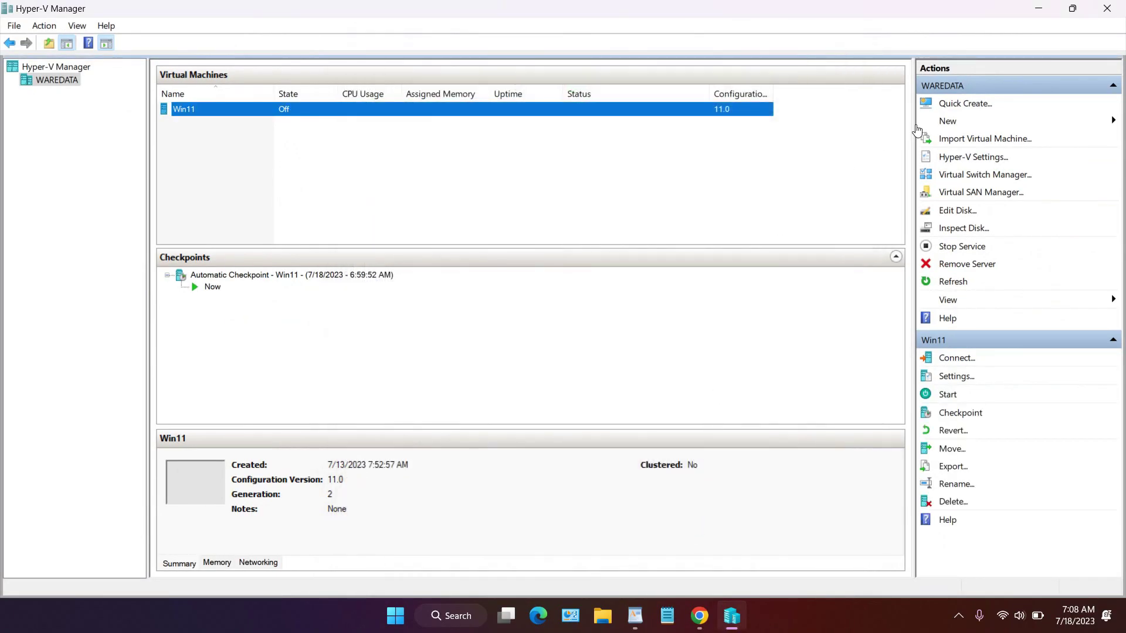
# - Start the Win11 virtual machine, continuing from its last state instead of reverting to the automatic checkpoint
pyautogui.rightClick(247, 114)
pyautogui.click(268, 120)
pyautogui.click(259, 237)
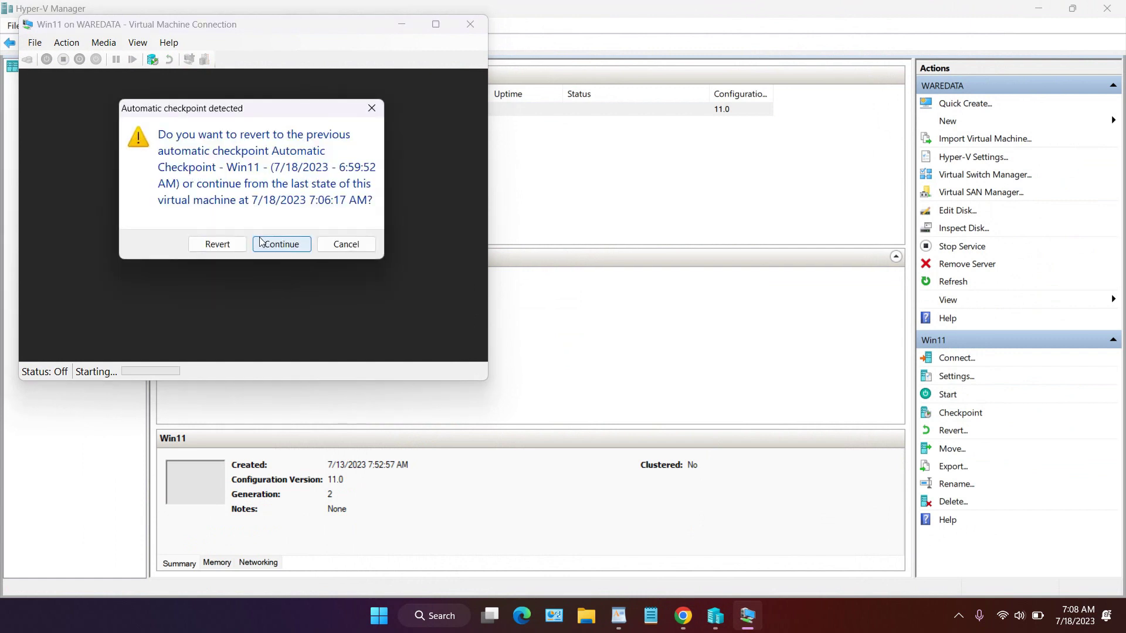
pyautogui.click(279, 244)
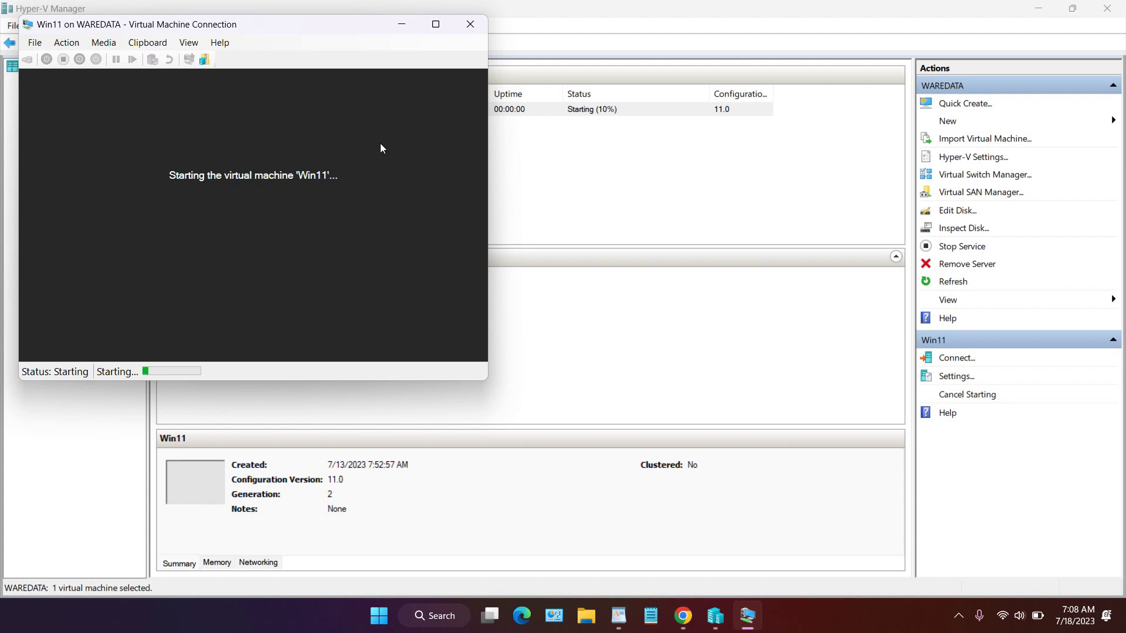
# - Minimize Hyper-V Manager and sign in to Windows on the virtual machine with the account password
pyautogui.click(1039, 15)
pyautogui.click(1039, 14)
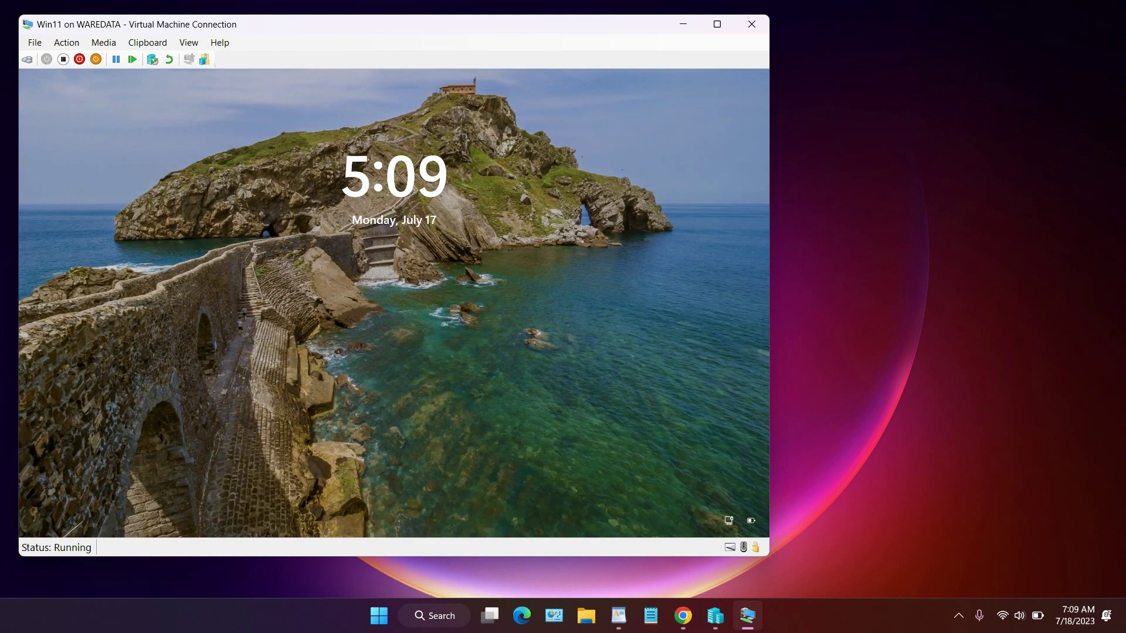
pyautogui.click(537, 322)
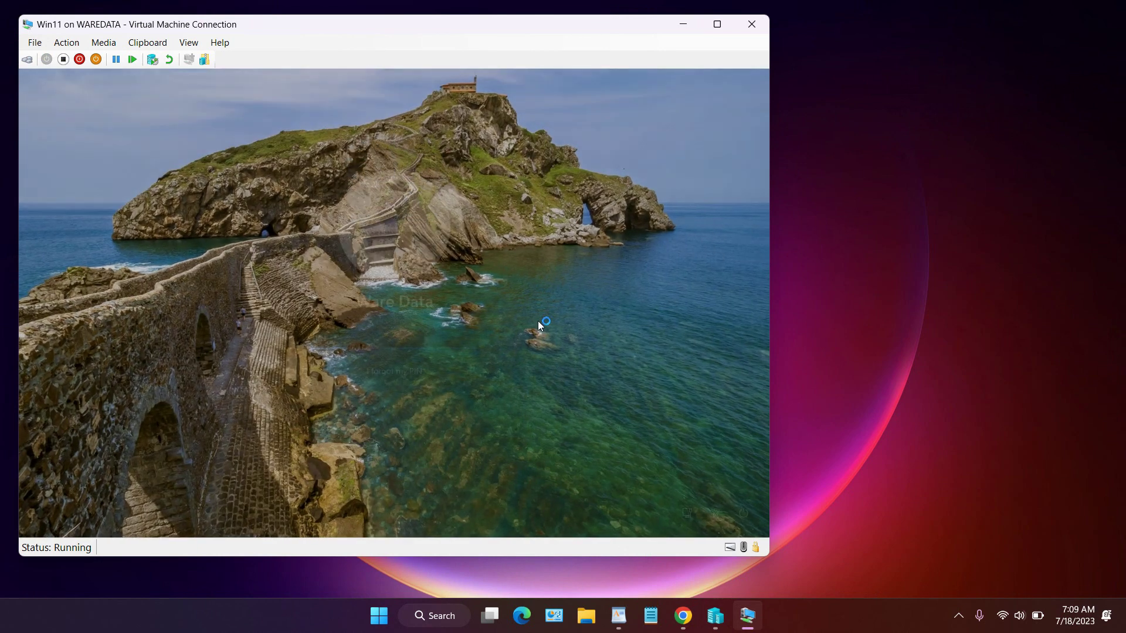
pyautogui.write('*')
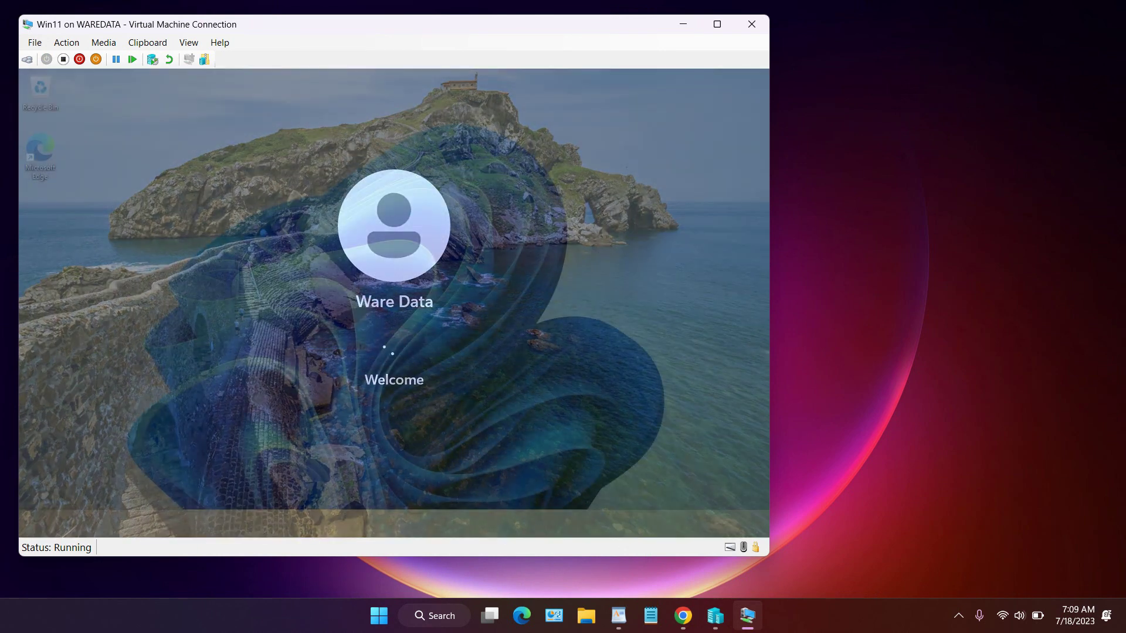
pyautogui.click(716, 24)
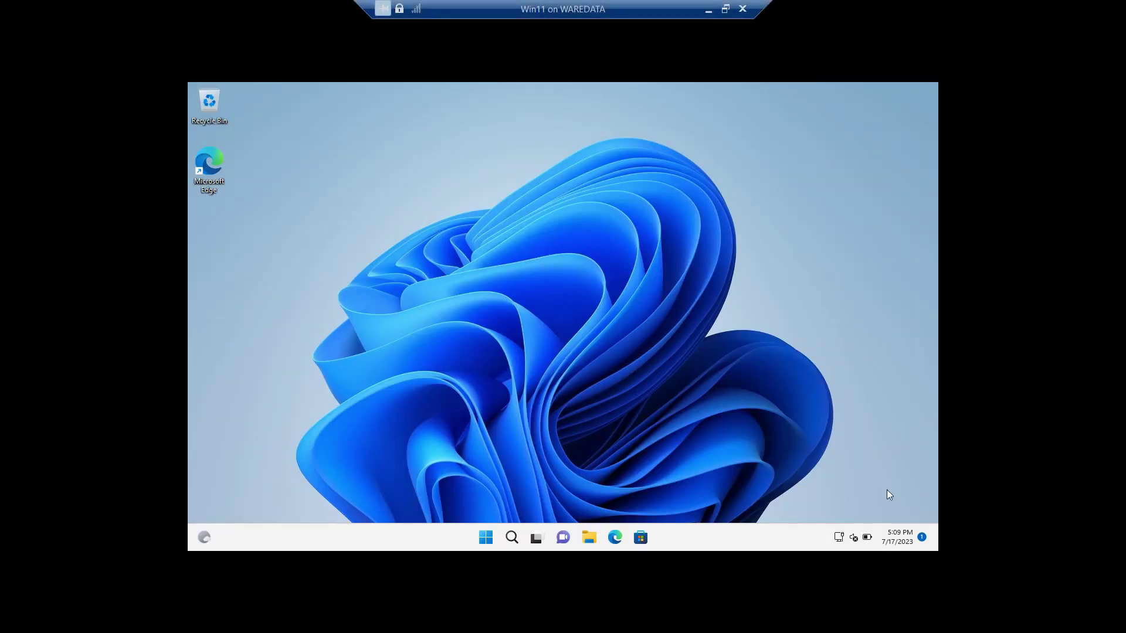
pyautogui.click(708, 9)
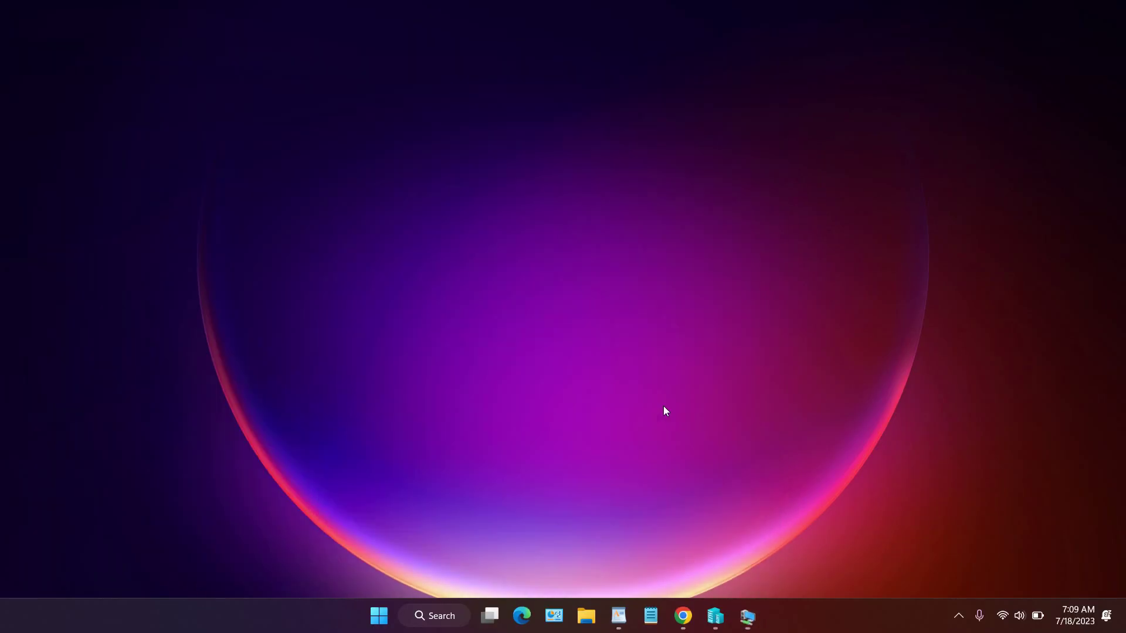
pyautogui.click(747, 616)
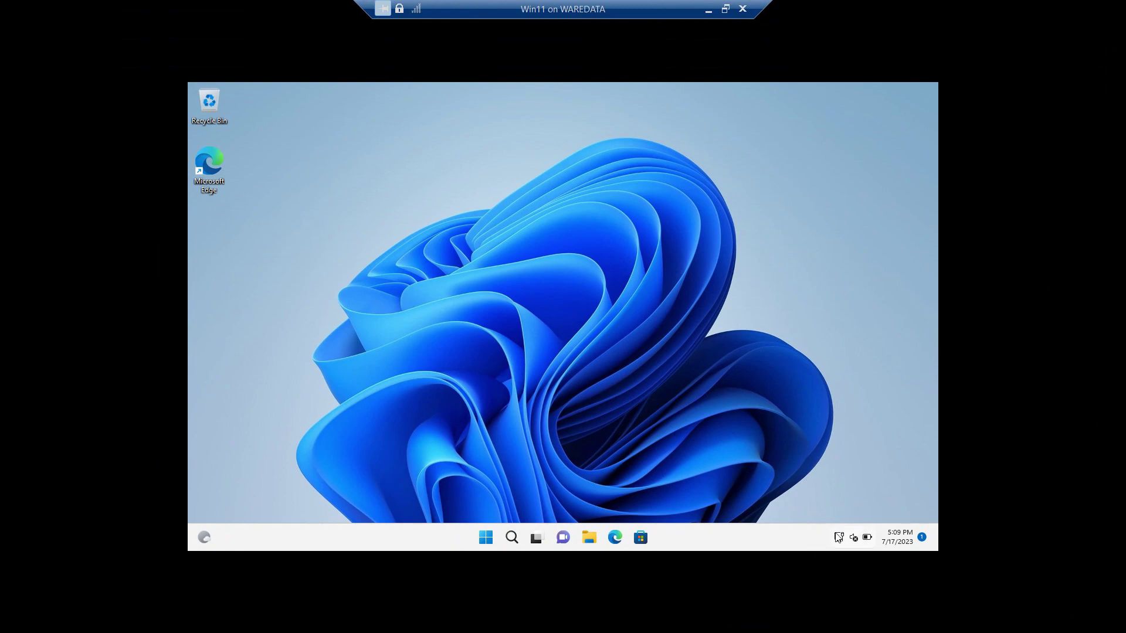
pyautogui.click(725, 8)
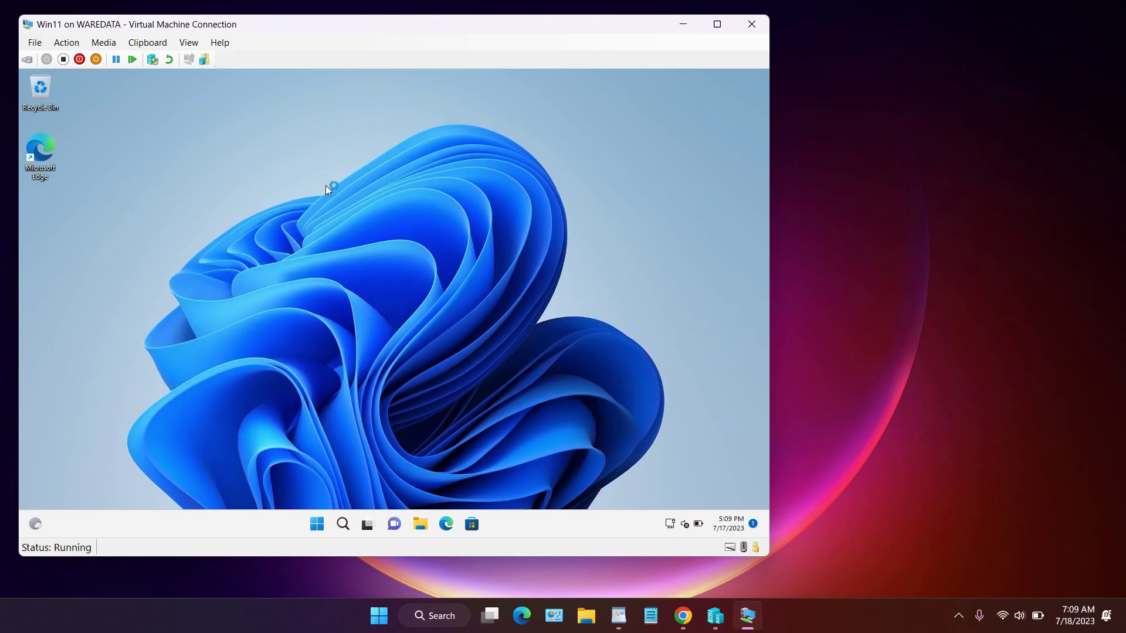
# - Open the advanced sharing settings inside the virtual machine from Control Panel's Network and Sharing Center
pyautogui.click(345, 525)
pyautogui.write('con')
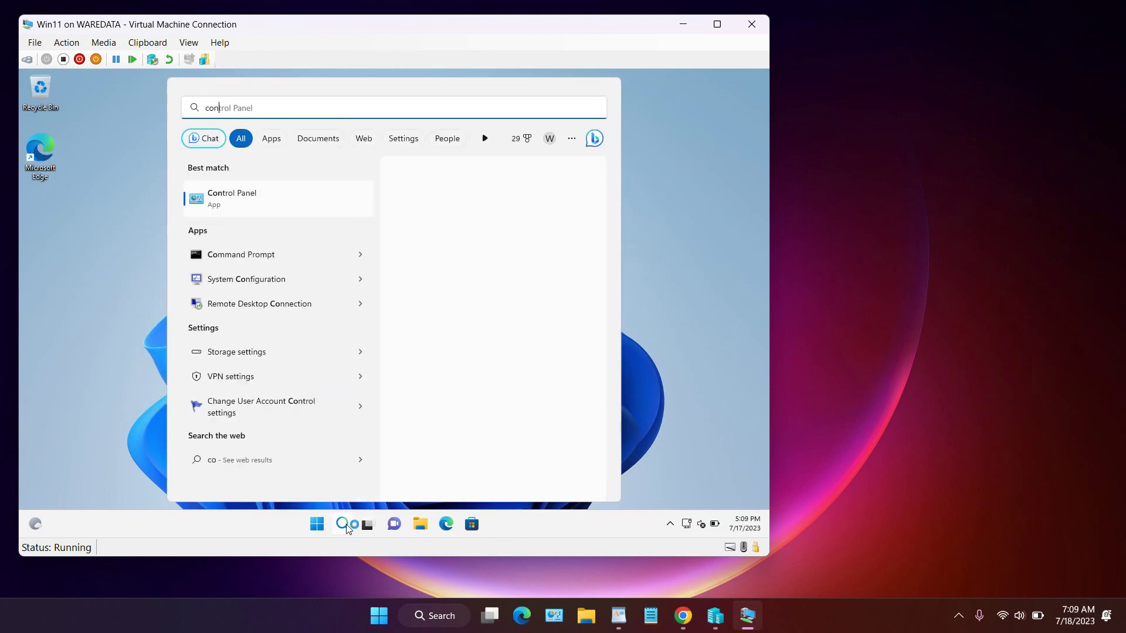
pyautogui.click(248, 201)
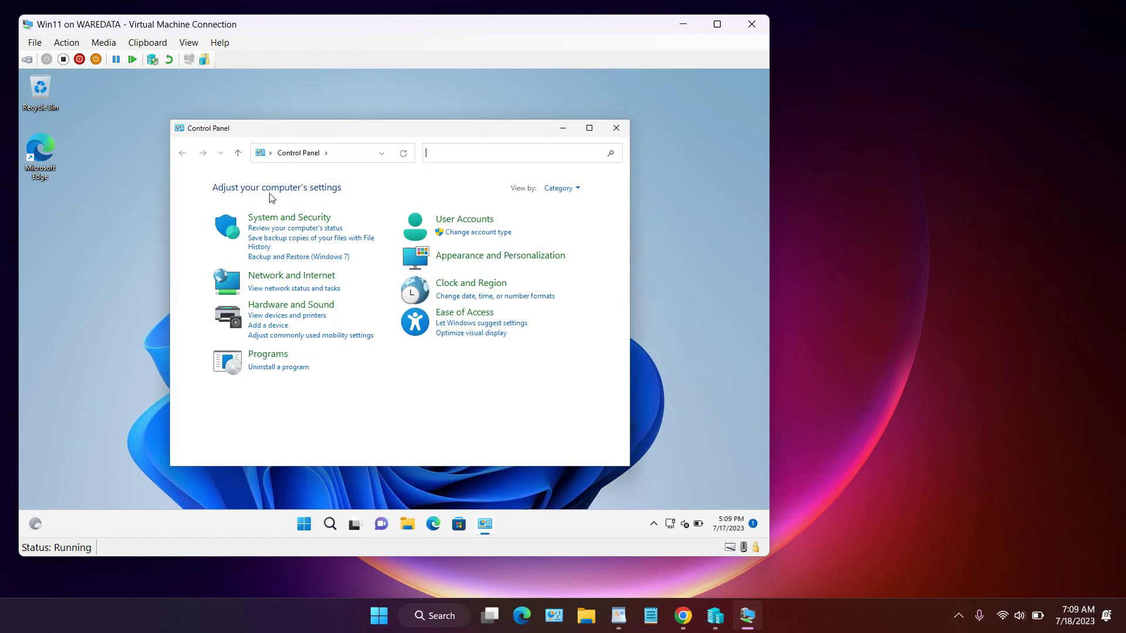
pyautogui.click(299, 289)
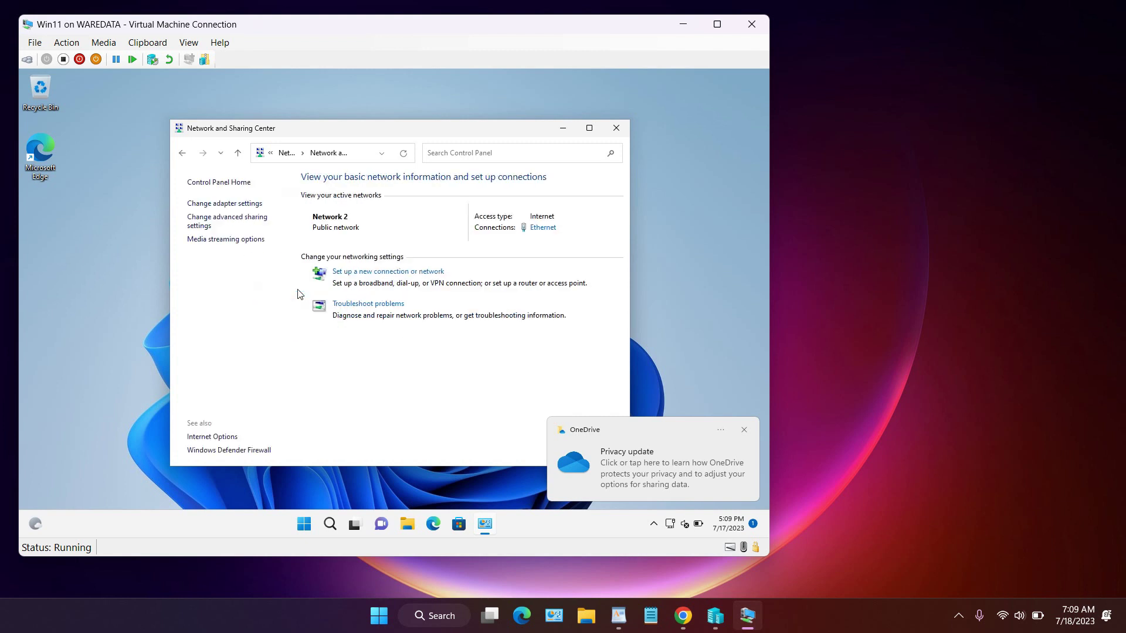
pyautogui.click(254, 226)
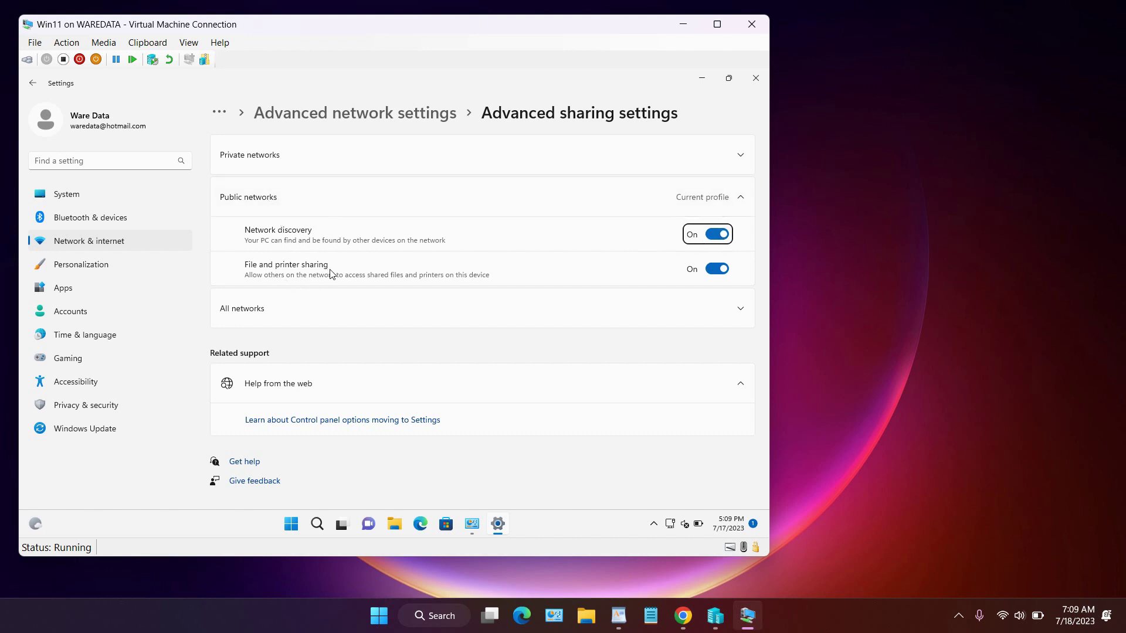
# - Expand the All networks section and review the public folder sharing, encryption and password protected sharing options
pyautogui.click(739, 312)
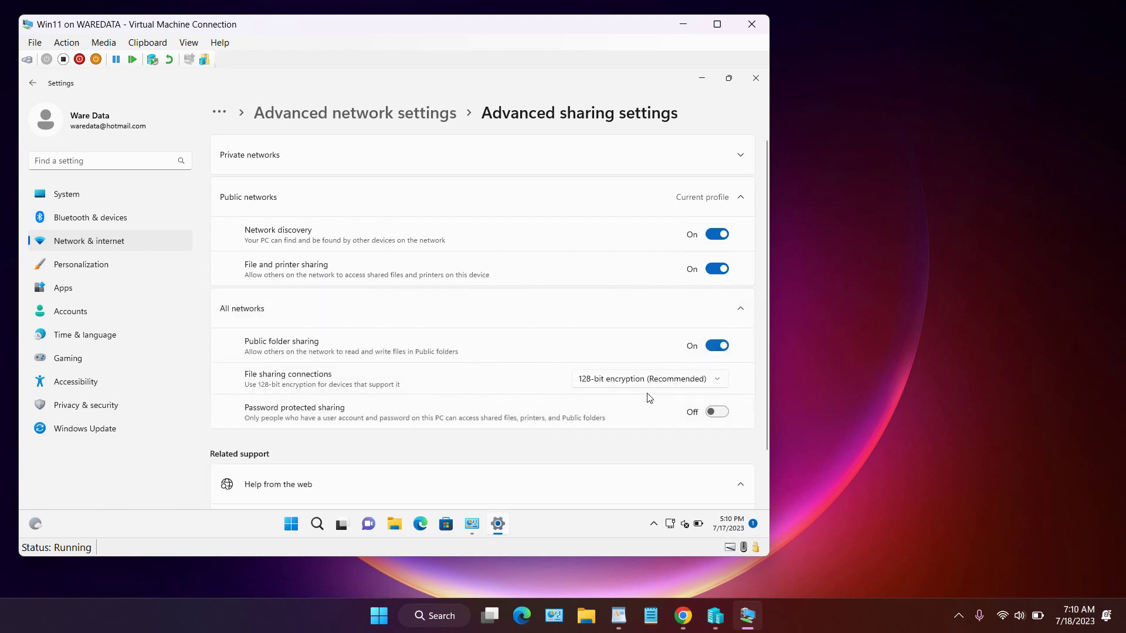
pyautogui.scroll(-2, 716, 362)
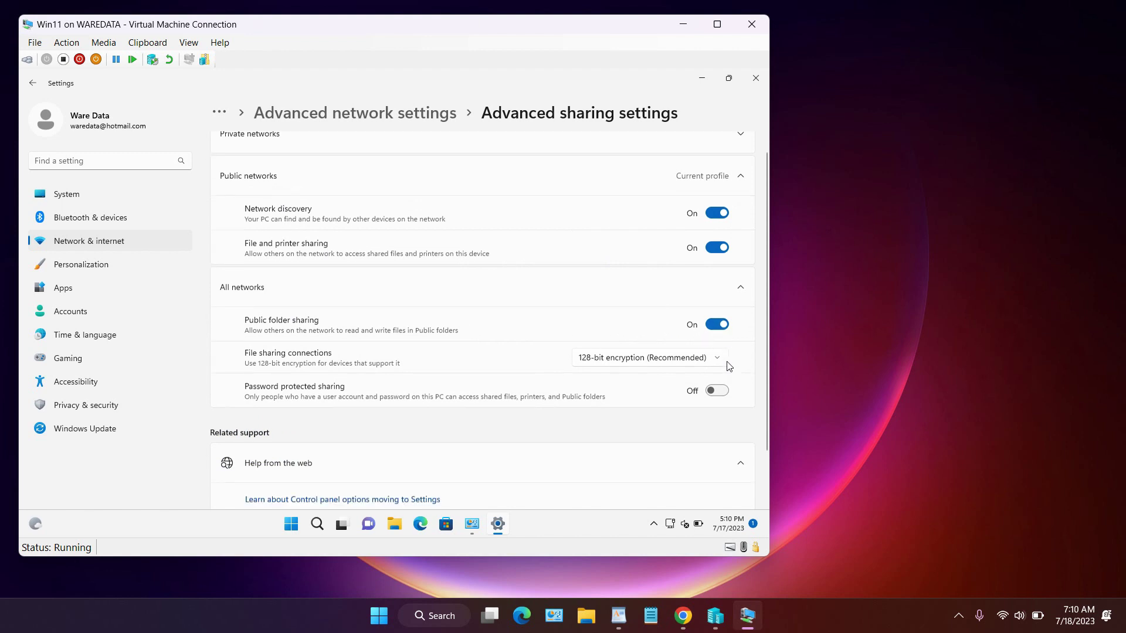
pyautogui.scroll(2, 716, 362)
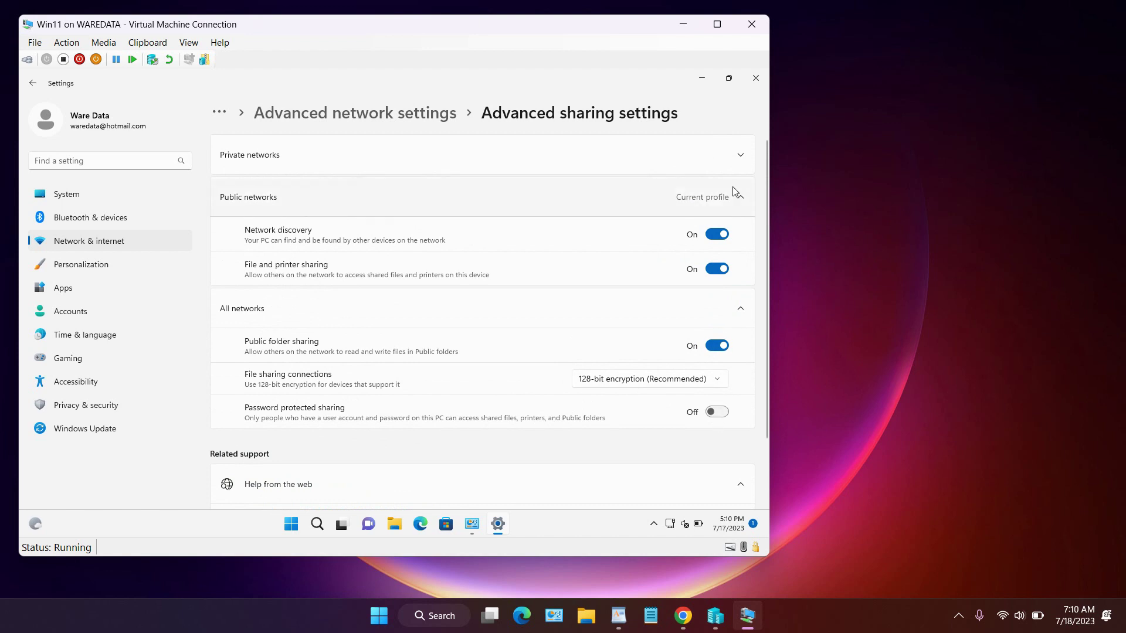
# - Expand the Private networks section, review the sharing options of all network profiles, and close the virtual machine's Settings
pyautogui.click(737, 154)
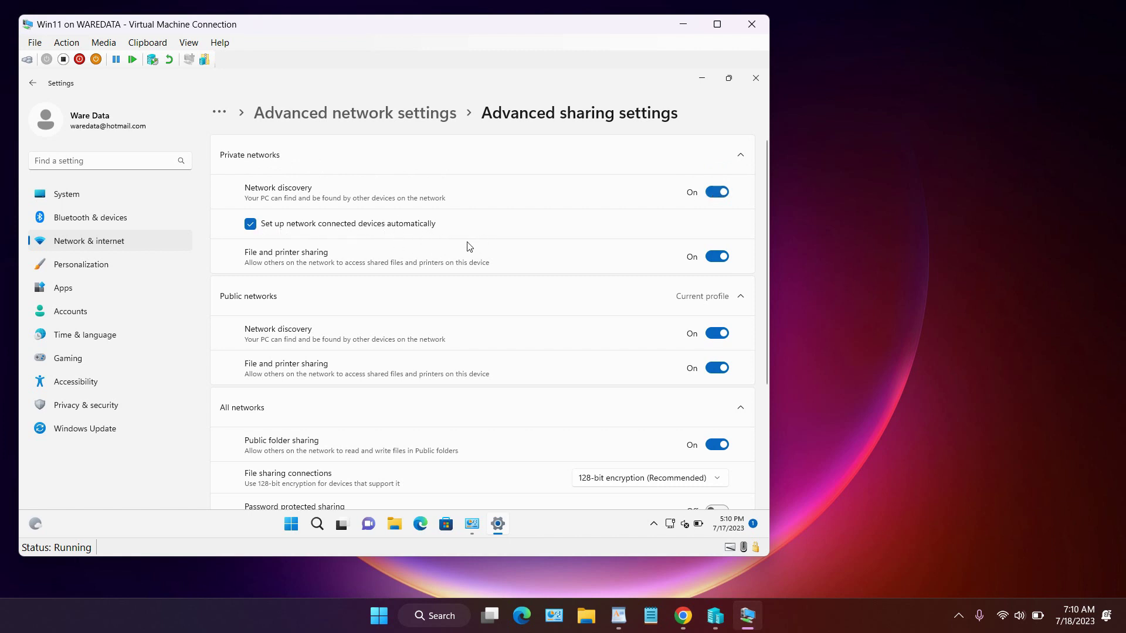
pyautogui.scroll(-2, 719, 268)
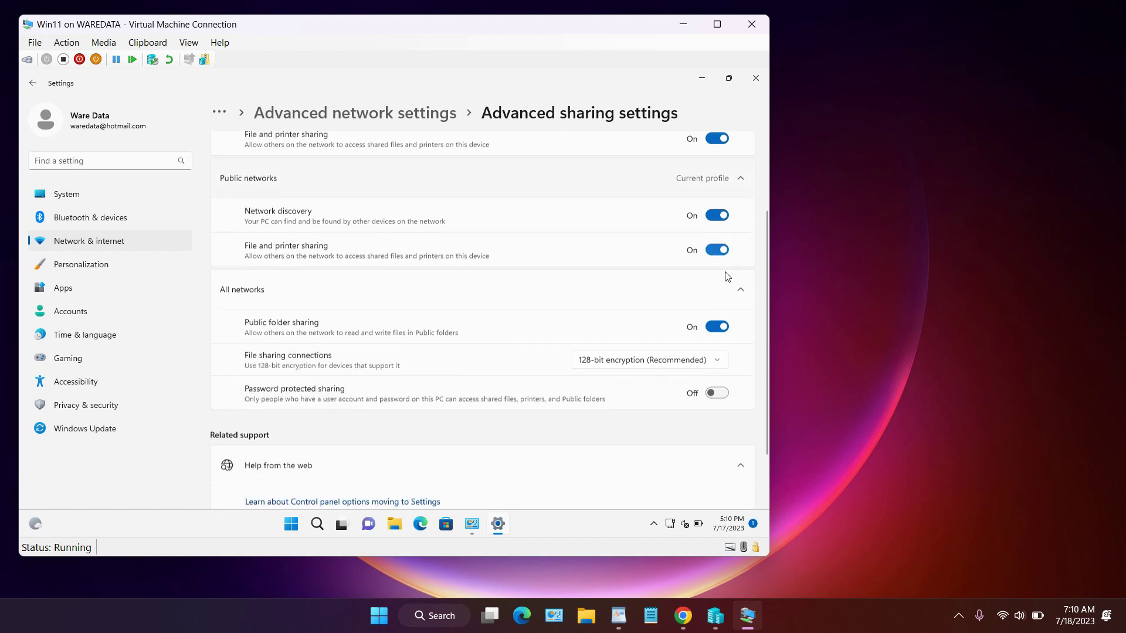
pyautogui.scroll(2, 721, 271)
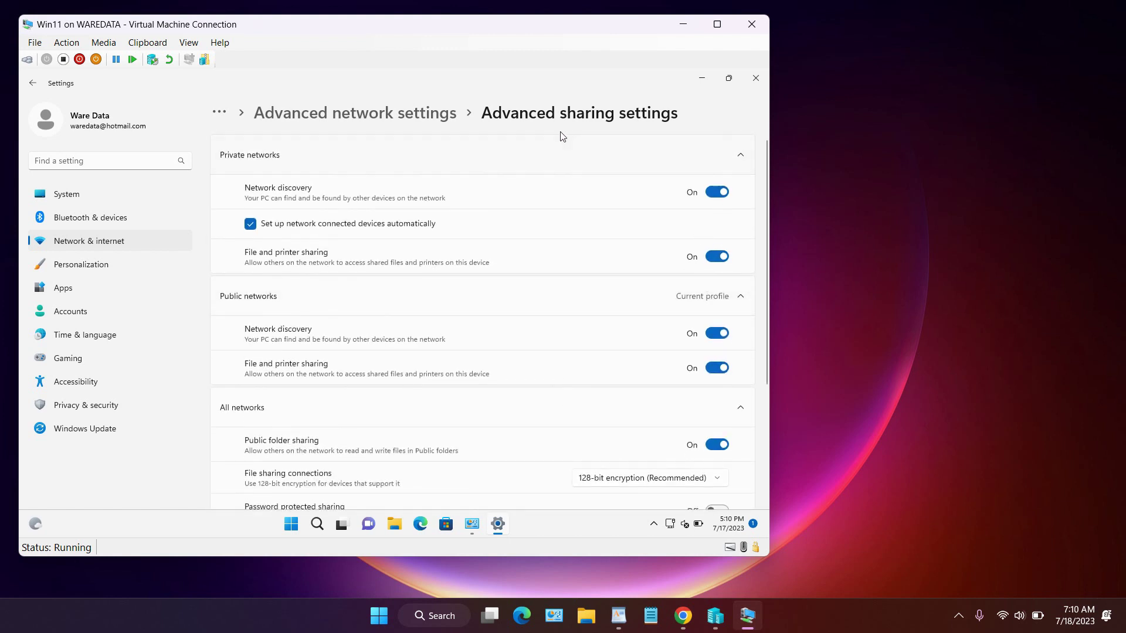
pyautogui.click(755, 78)
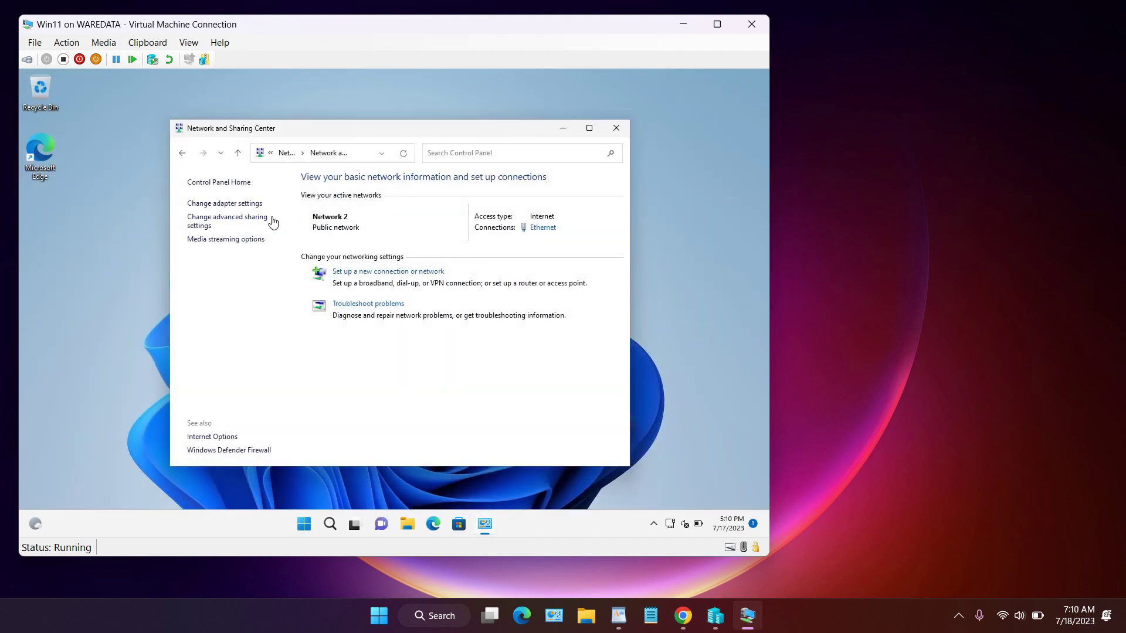
# - View the connection details of the virtual machine's Ethernet adapter from the adapter settings
pyautogui.click(231, 204)
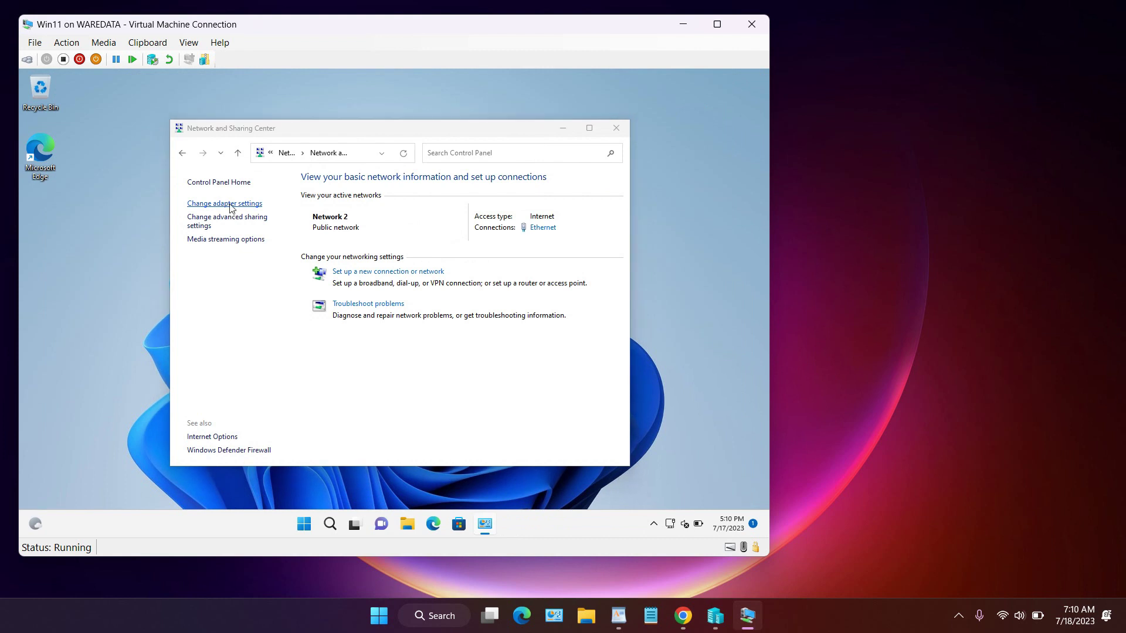
pyautogui.doubleClick(252, 232)
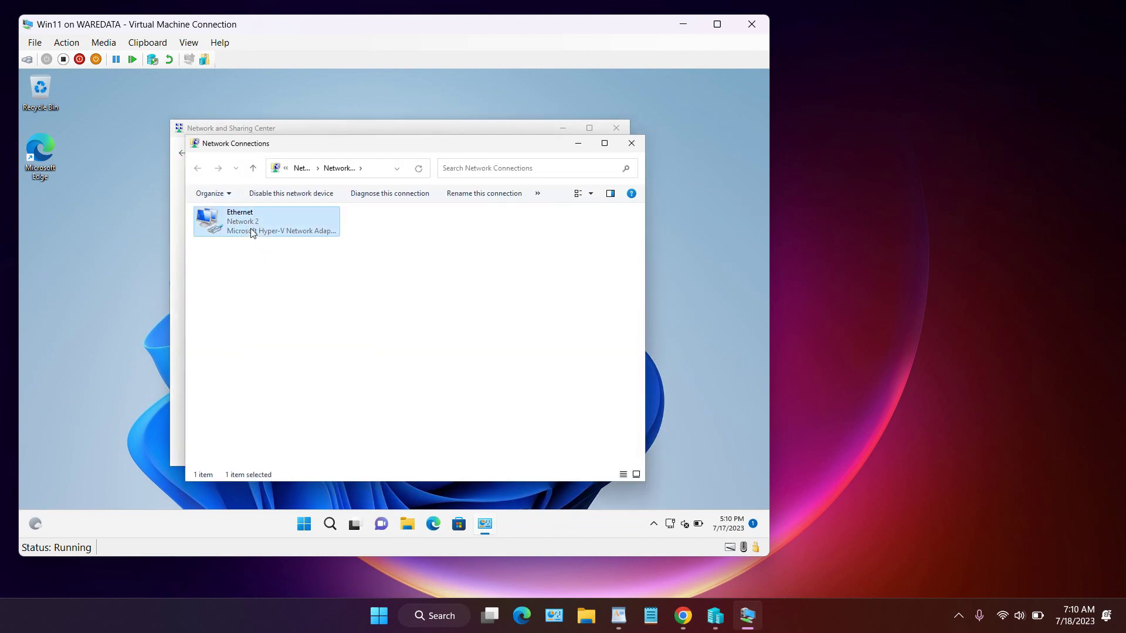
pyautogui.click(330, 291)
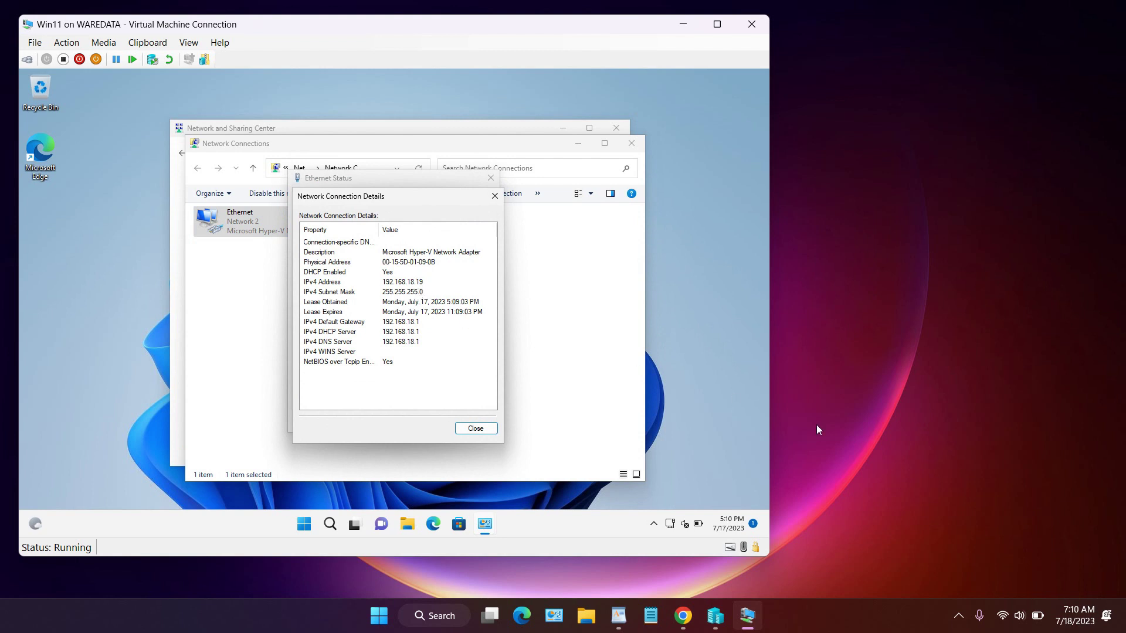
# - Open the host's network settings and display the IPv4 address in the connected Wi-Fi network's properties
pyautogui.click(1006, 588)
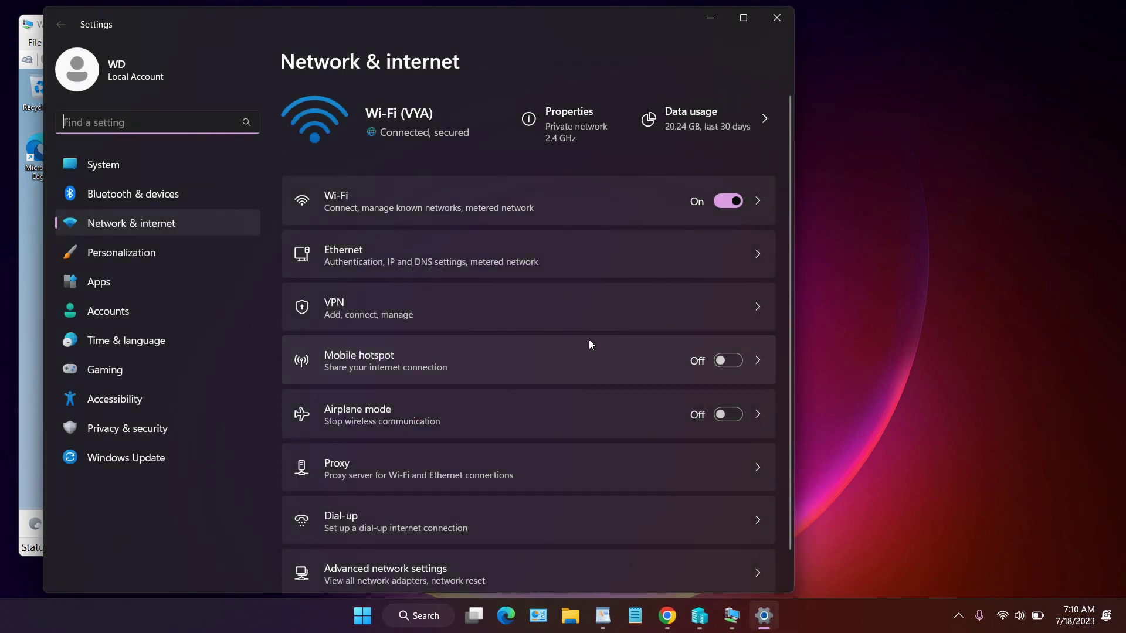
pyautogui.click(756, 202)
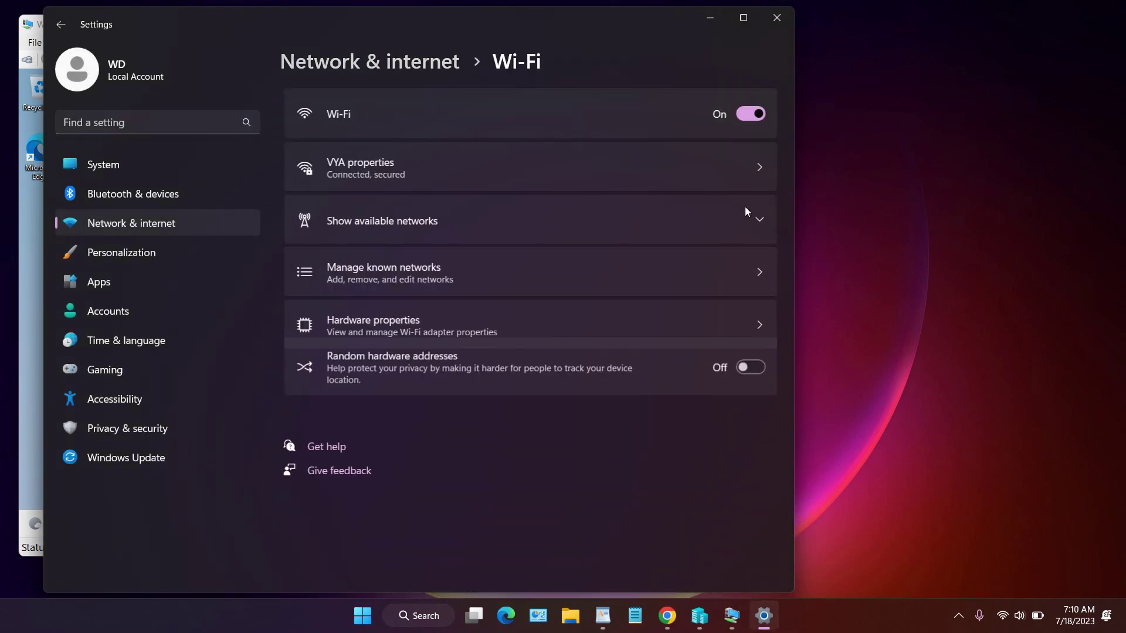
pyautogui.click(759, 169)
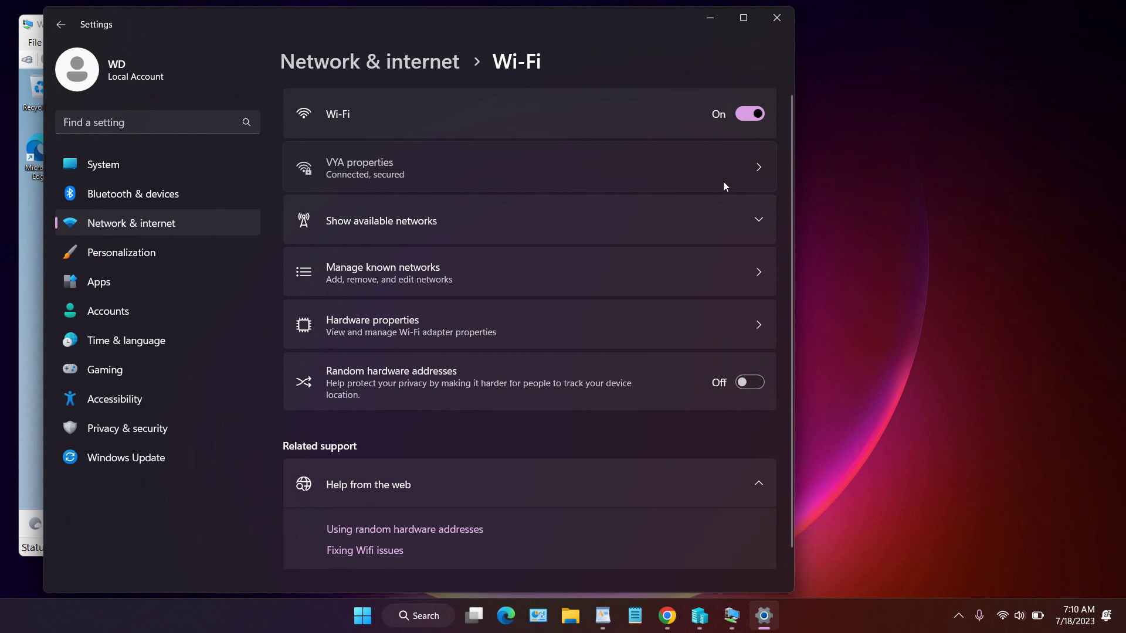
pyautogui.scroll(-3, 684, 273)
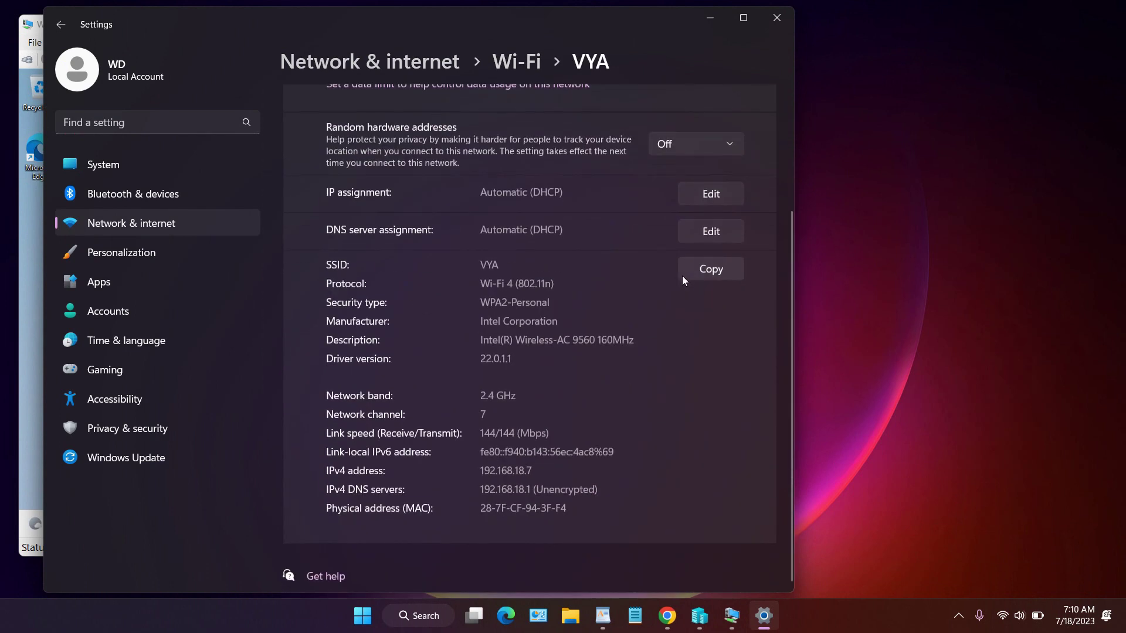
# - Compare the host's IPv4 address with the virtual machine's connection details side by side, and close the host's Settings
pyautogui.moveTo(496, 24); pyautogui.dragTo(556, 40)
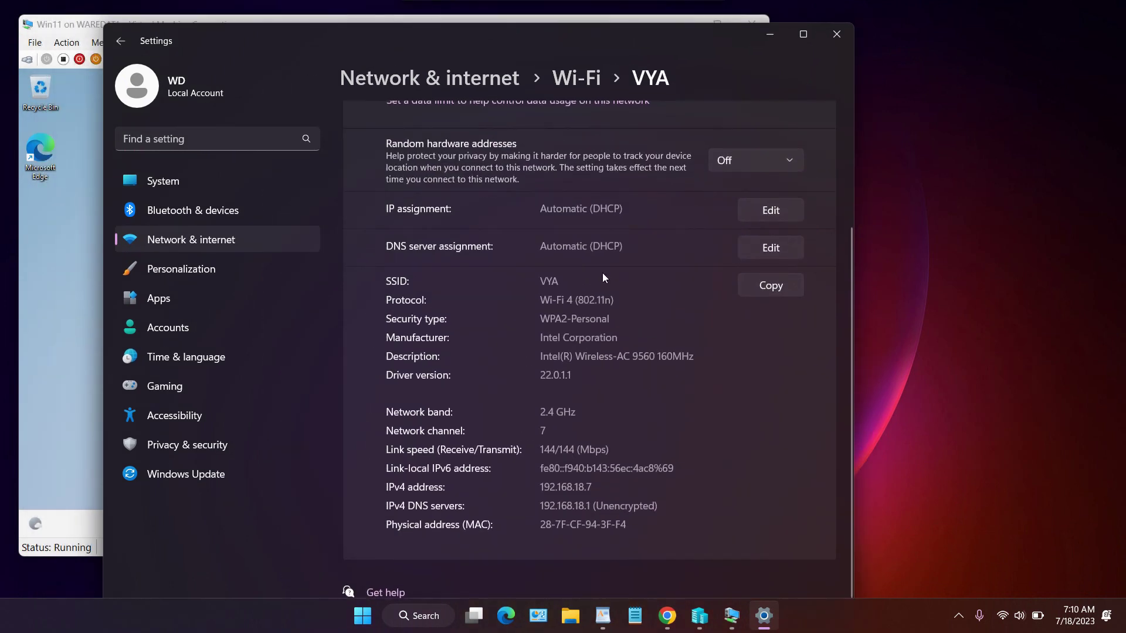
pyautogui.moveTo(577, 488); pyautogui.dragTo(593, 487)
pyautogui.moveTo(526, 48); pyautogui.dragTo(929, 136)
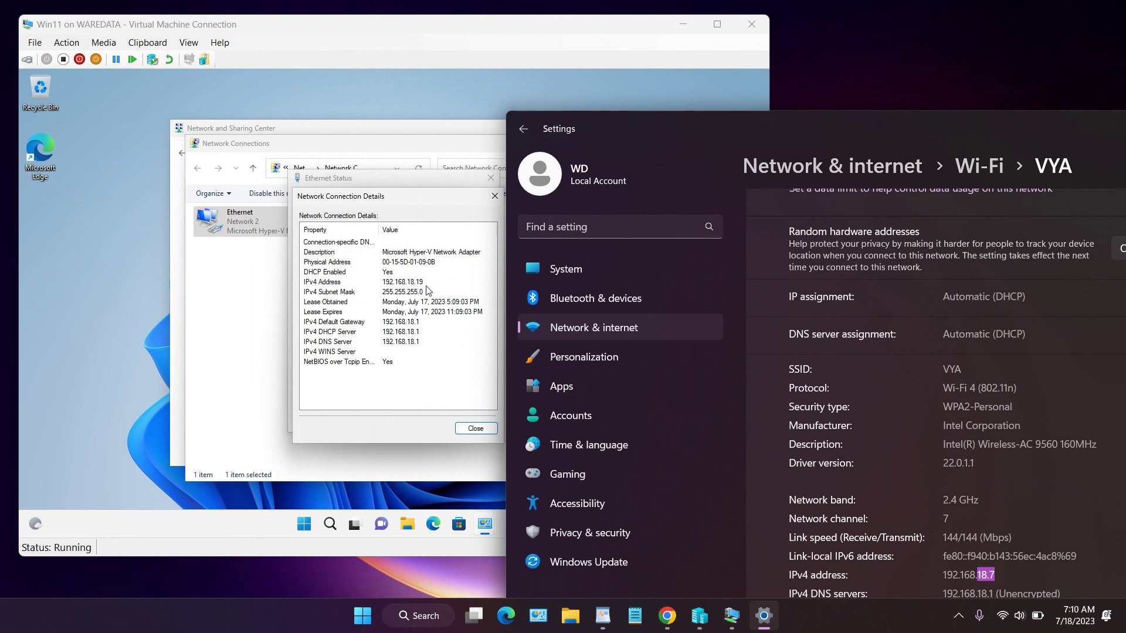
pyautogui.moveTo(1125, 127); pyautogui.dragTo(957, 132)
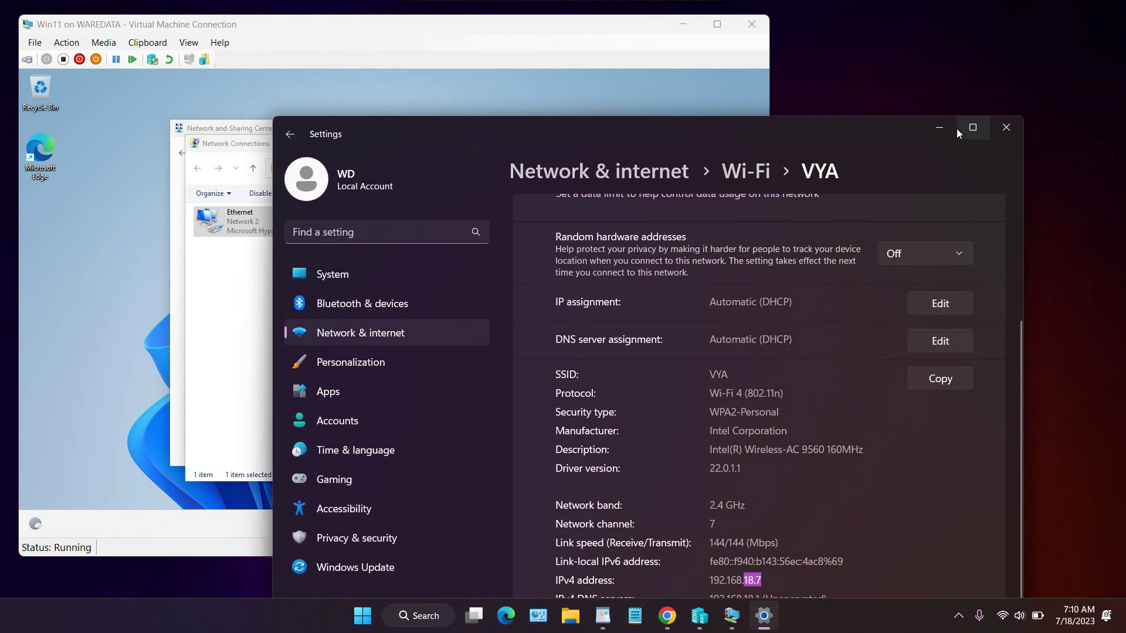
pyautogui.click(1004, 127)
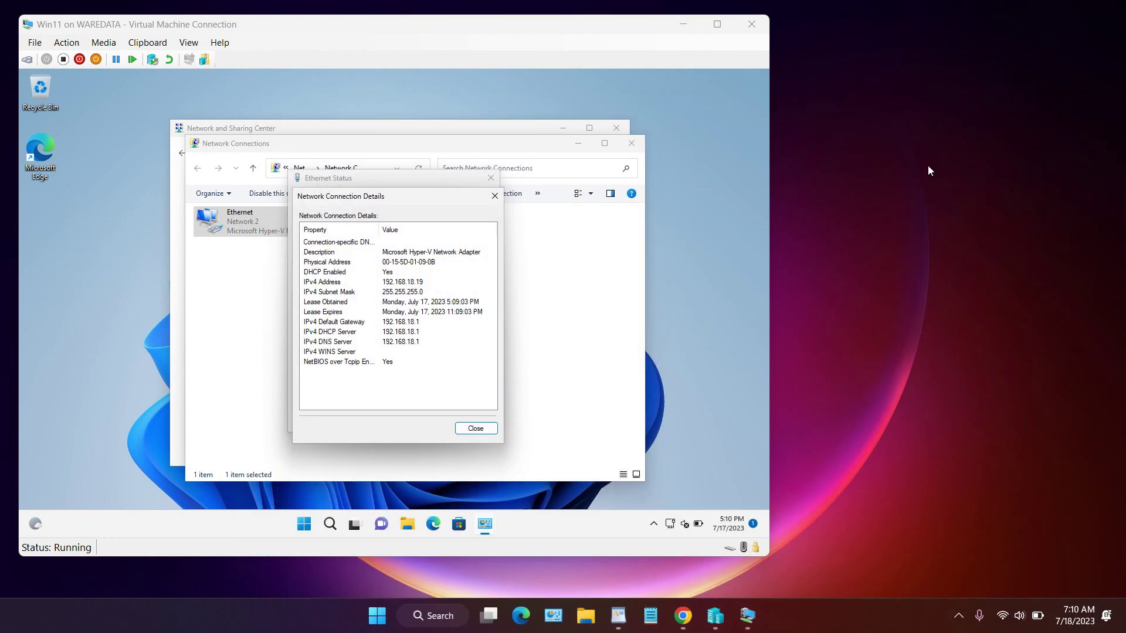
# - Close the Ethernet details and status dialogs, Network Connections and the Network and Sharing Center in the virtual machine
pyautogui.click(482, 430)
pyautogui.click(473, 424)
pyautogui.click(631, 143)
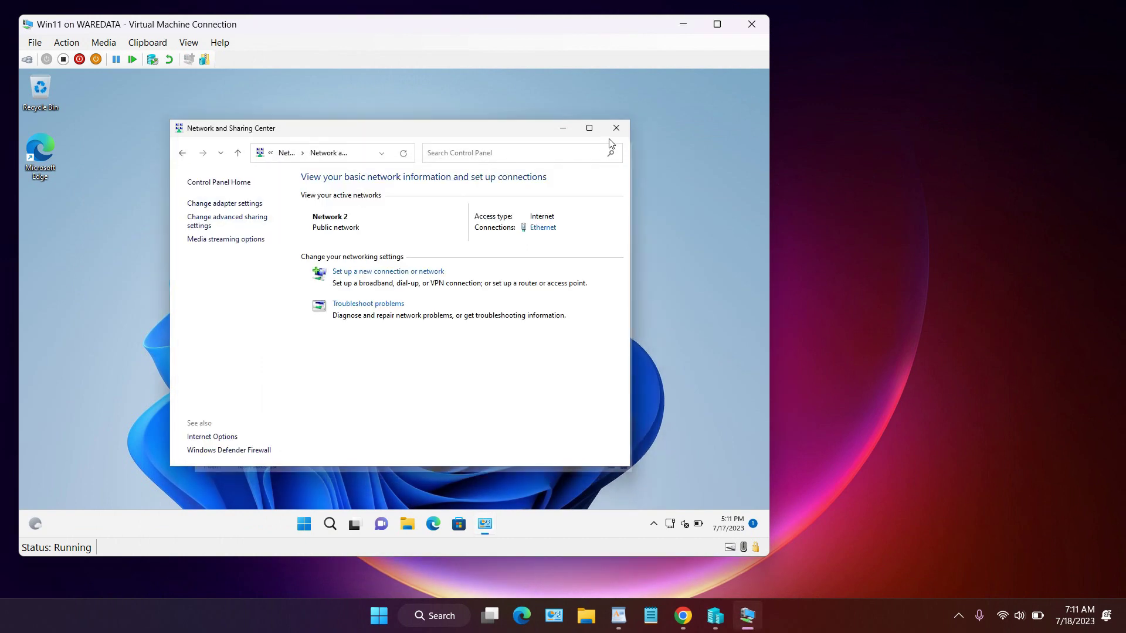
pyautogui.click(616, 128)
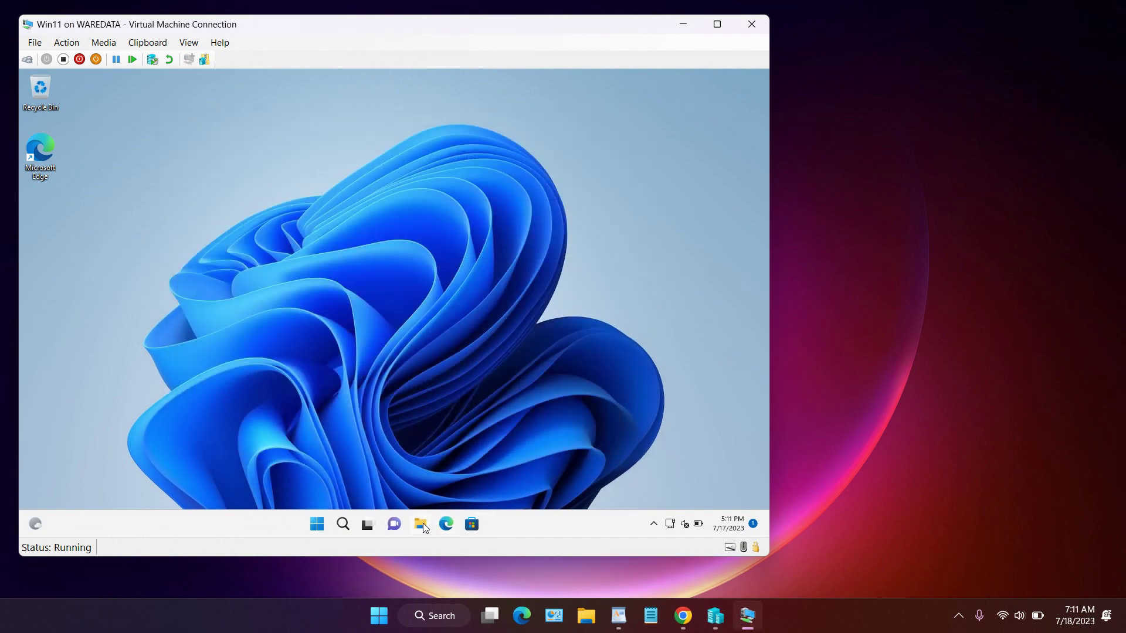
# - Create a folder named bv in the virtual machine's Documents folder
pyautogui.click(422, 522)
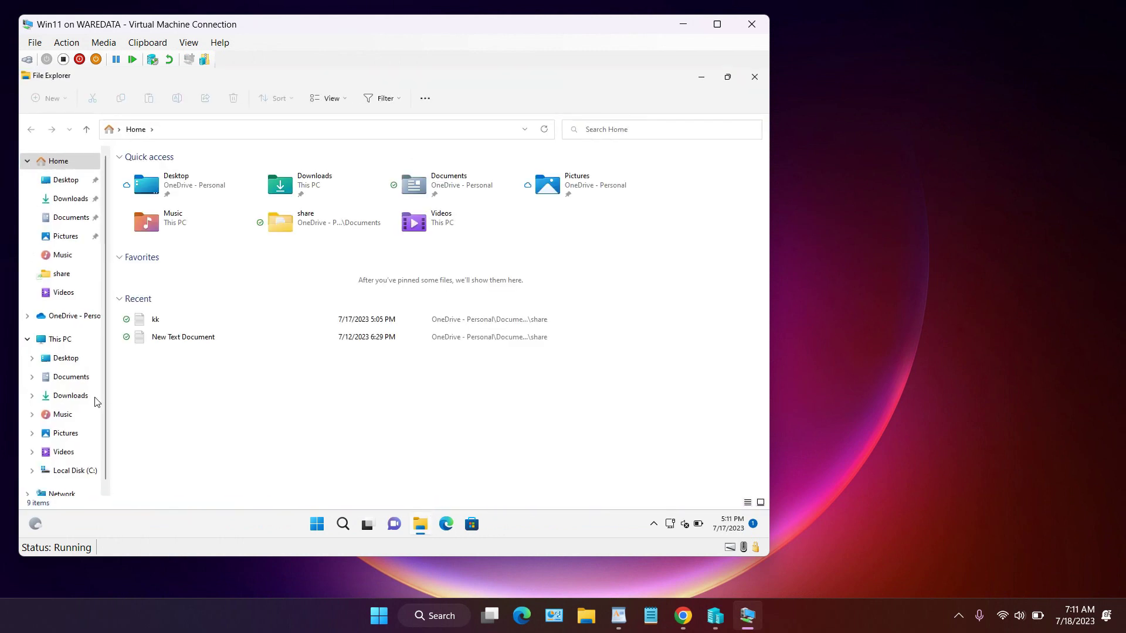
pyautogui.click(73, 378)
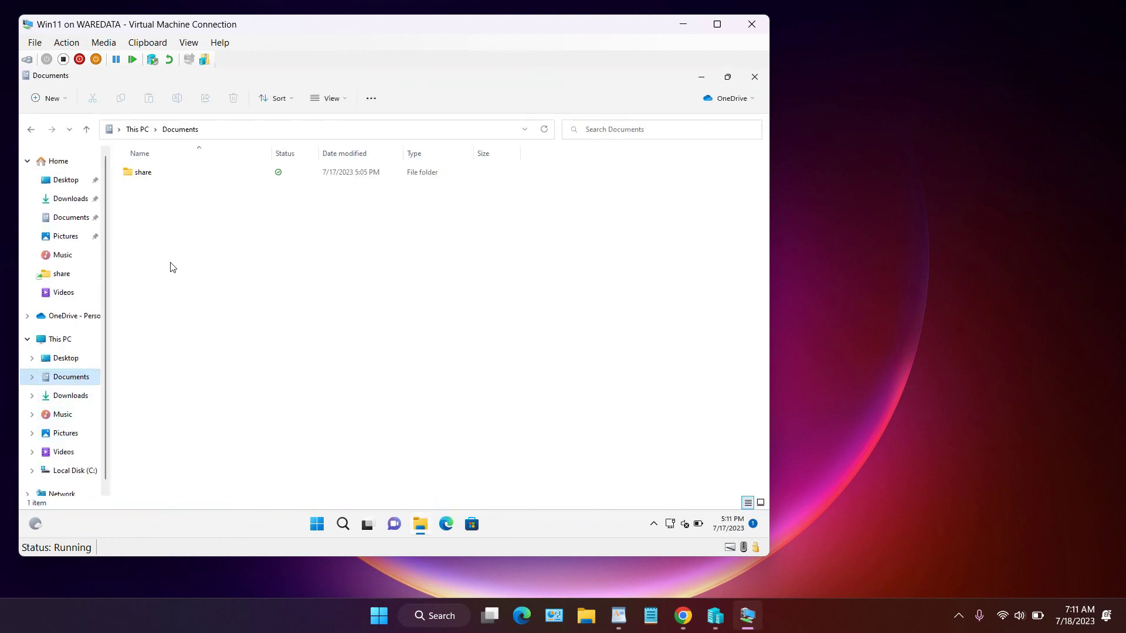
pyautogui.rightClick(154, 228)
pyautogui.moveTo(234, 304)
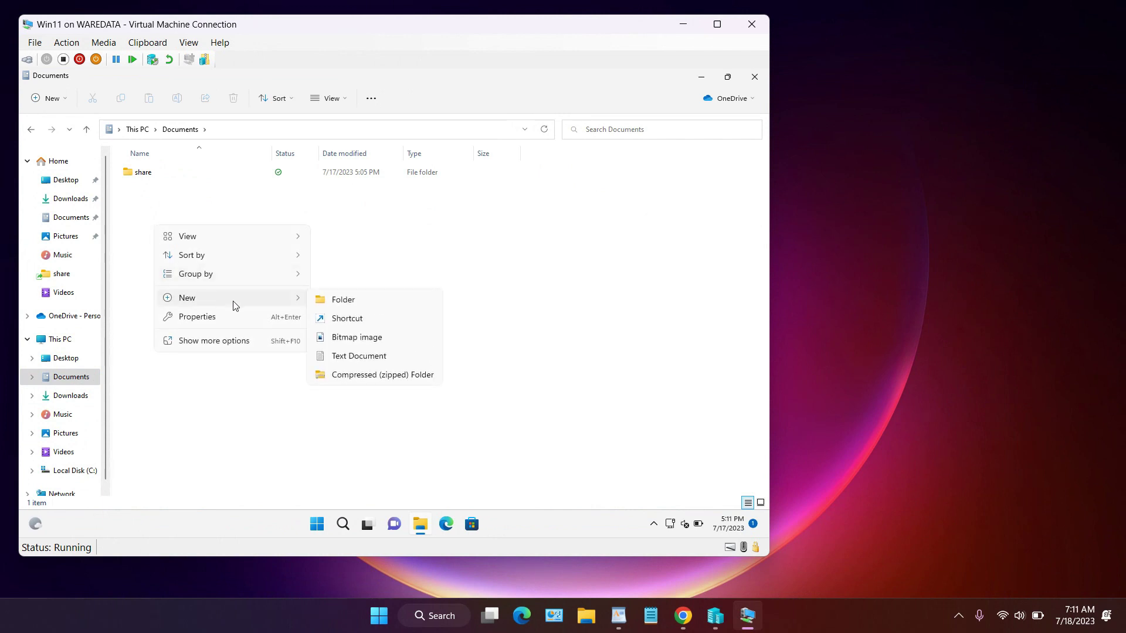
pyautogui.click(360, 305)
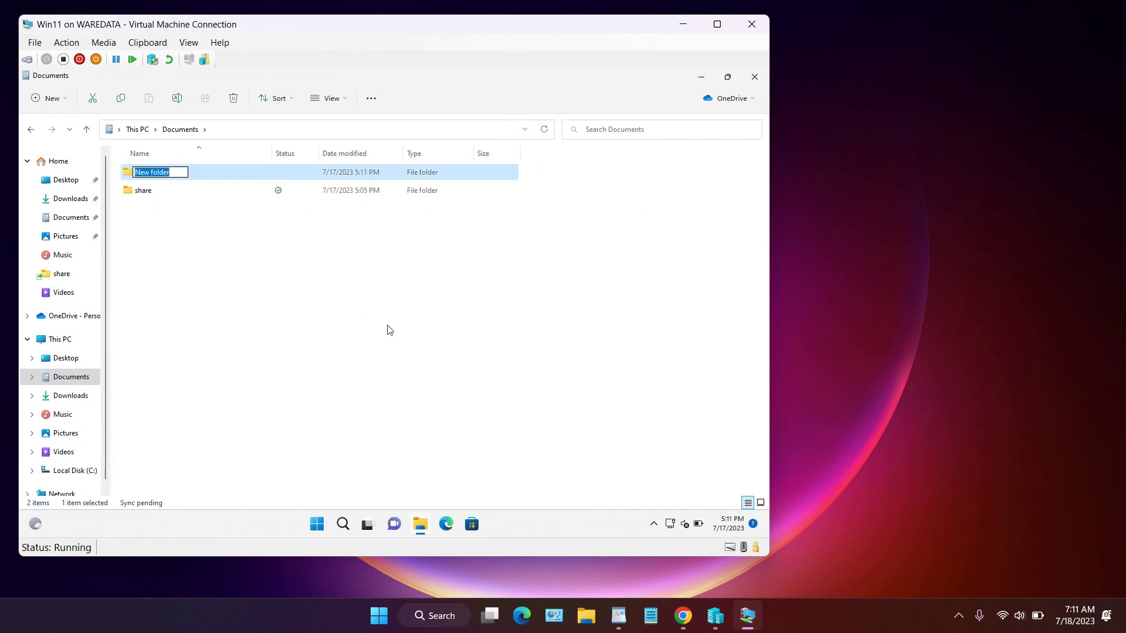
pyautogui.write('bv')
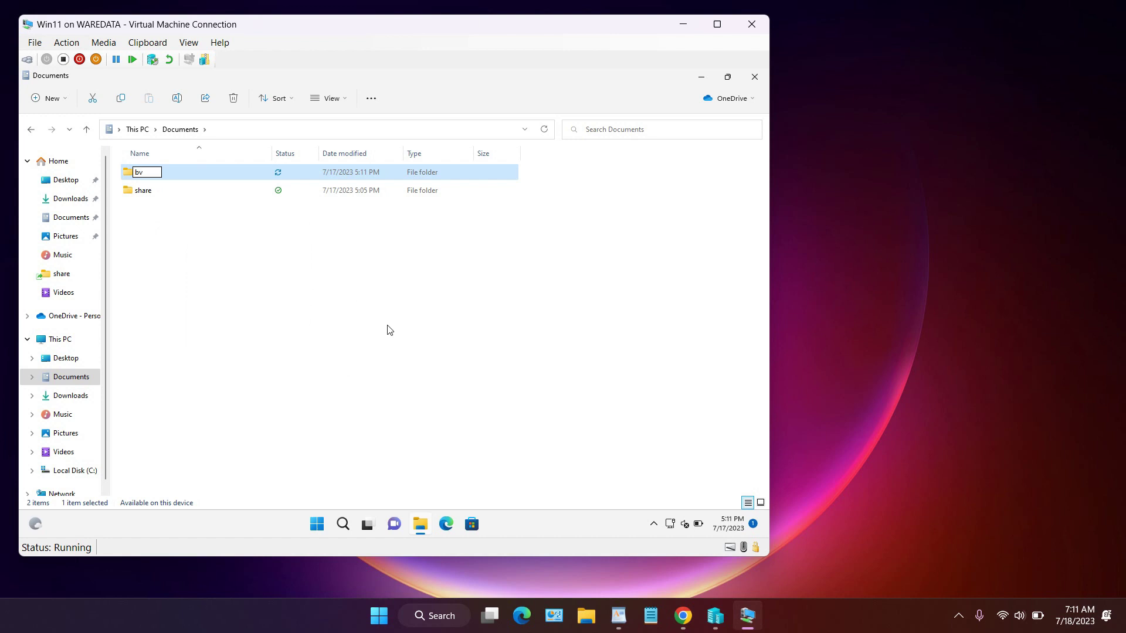
pyautogui.press('Return')
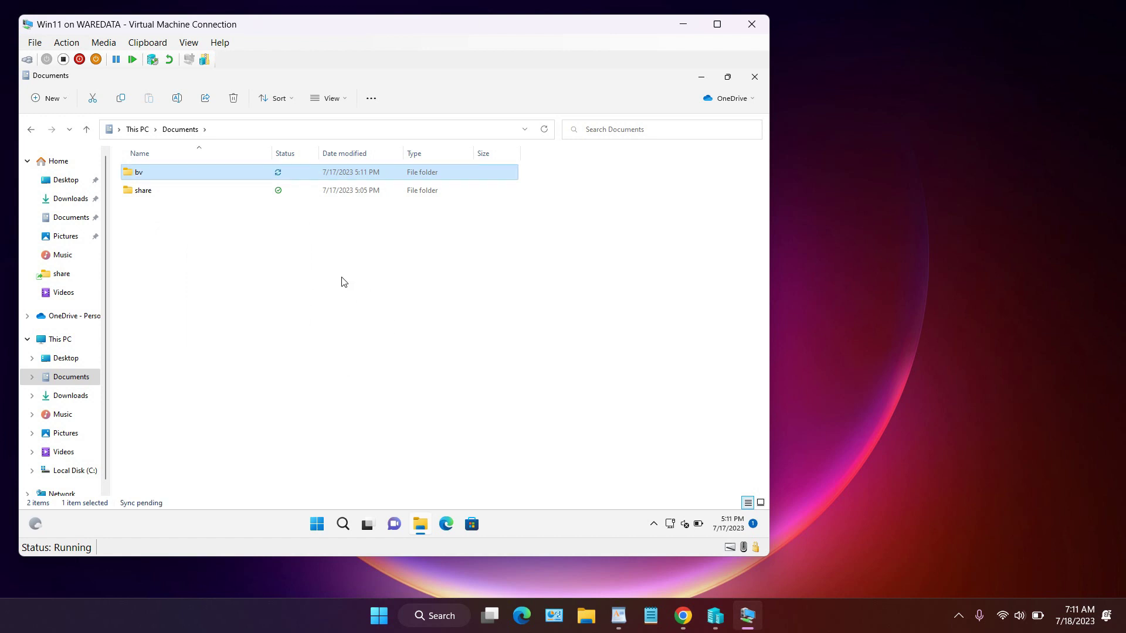
# - Open the network sharing settings of the bv folder and add Everyone to the people to share with
pyautogui.rightClick(203, 170)
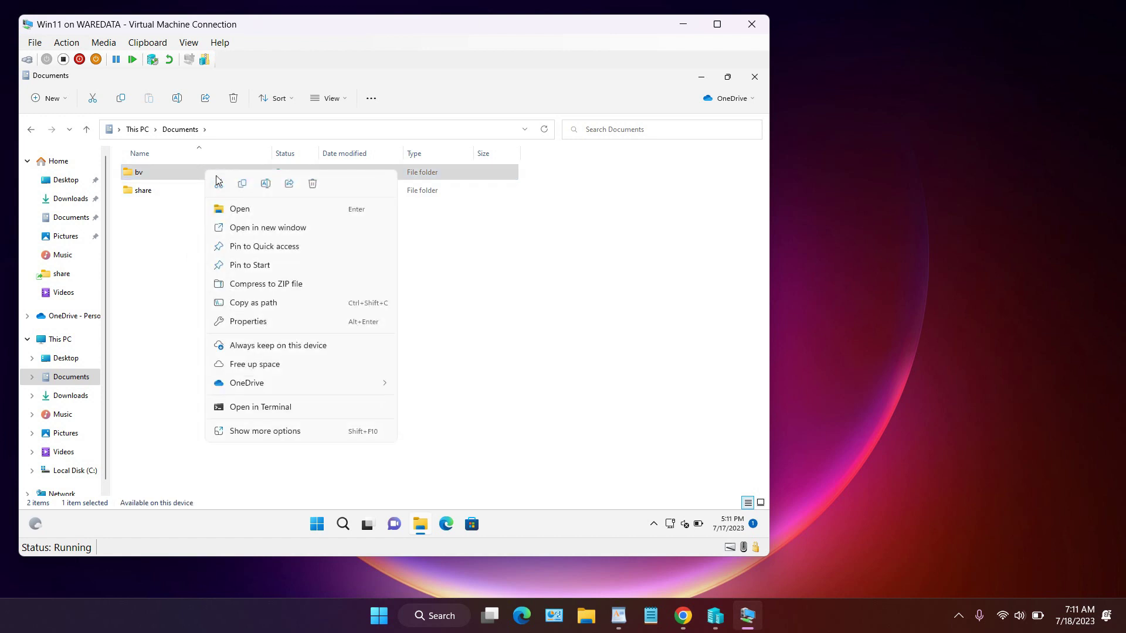
pyautogui.click(297, 322)
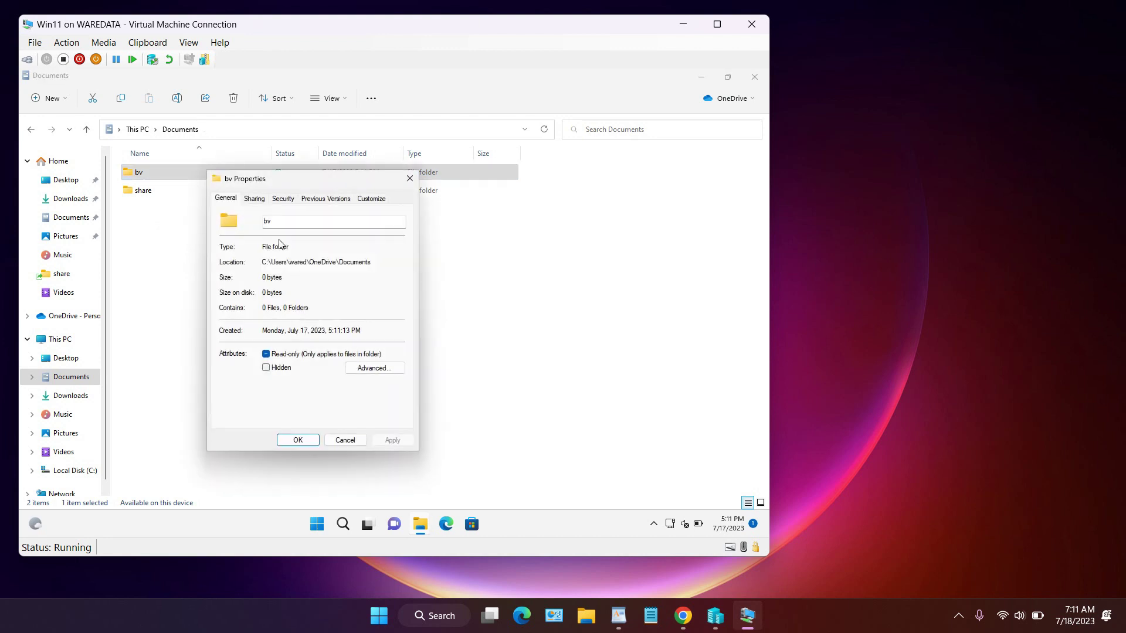
pyautogui.click(255, 200)
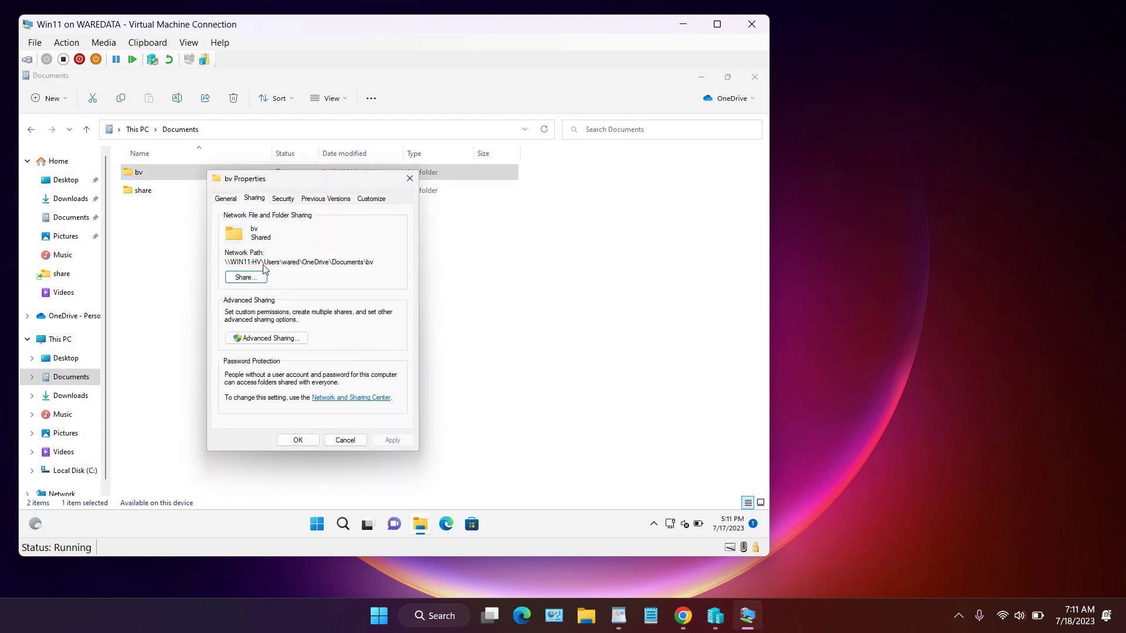
pyautogui.click(250, 281)
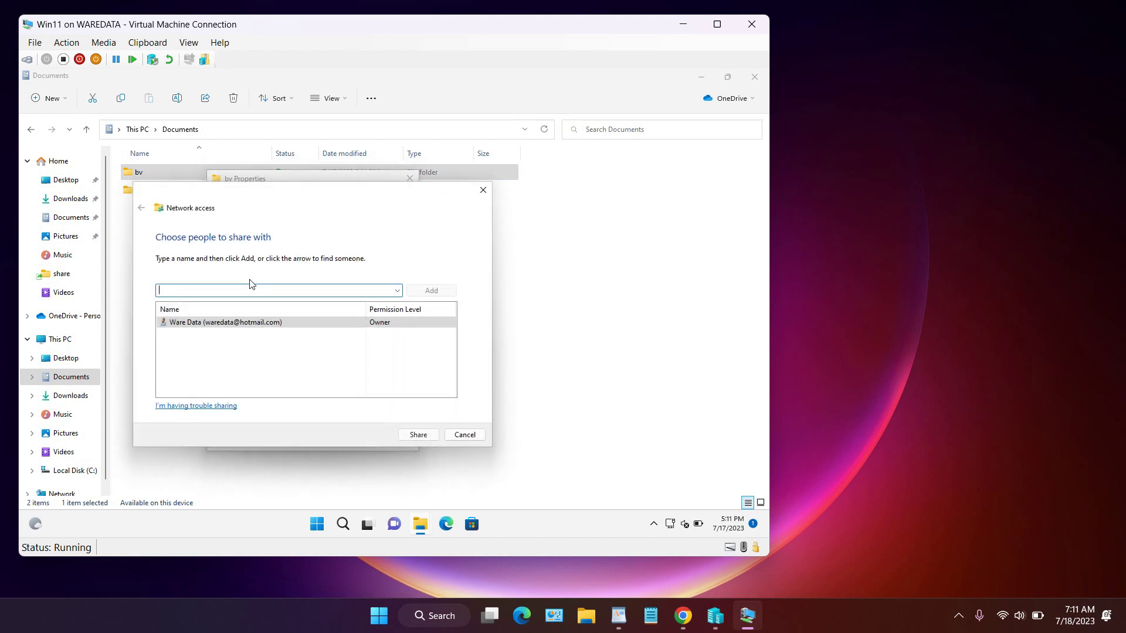
pyautogui.click(397, 292)
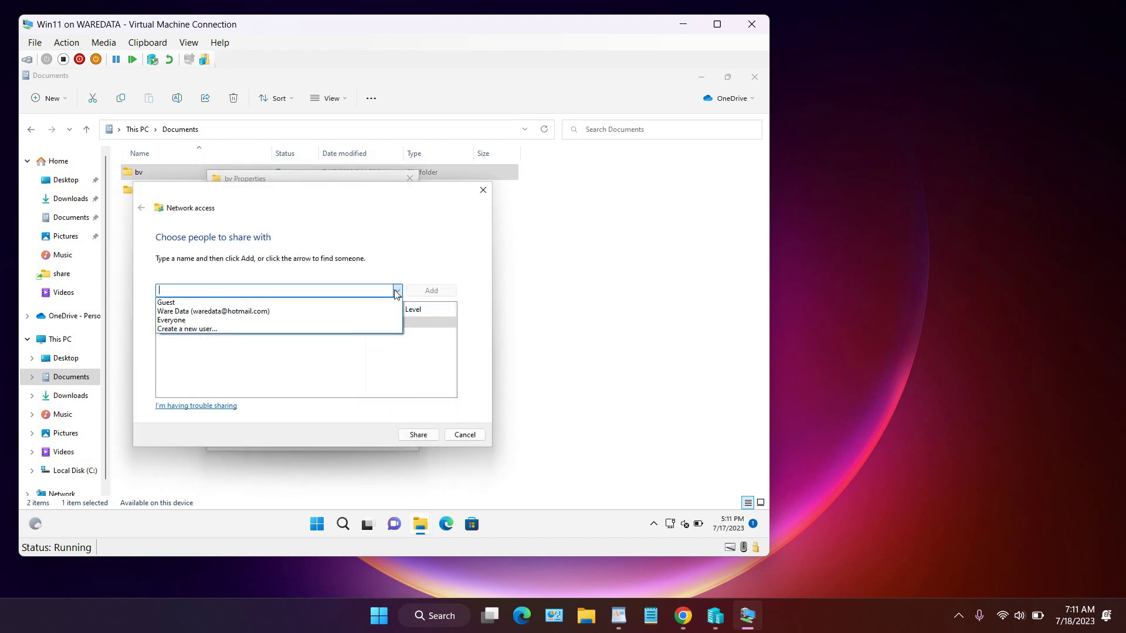
pyautogui.click(367, 320)
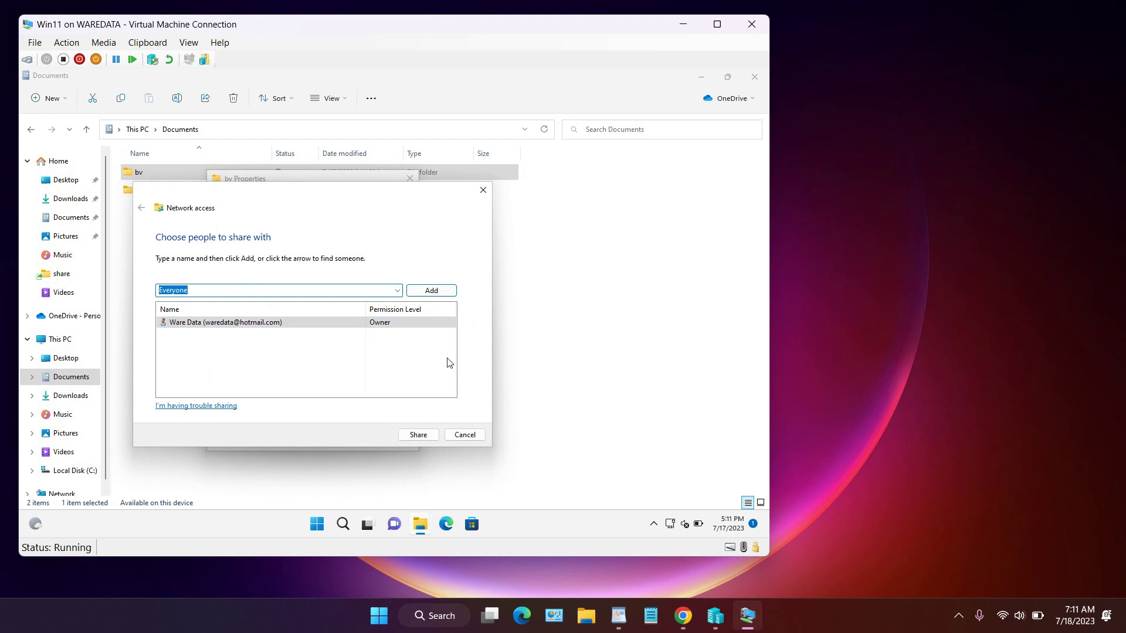
pyautogui.click(434, 290)
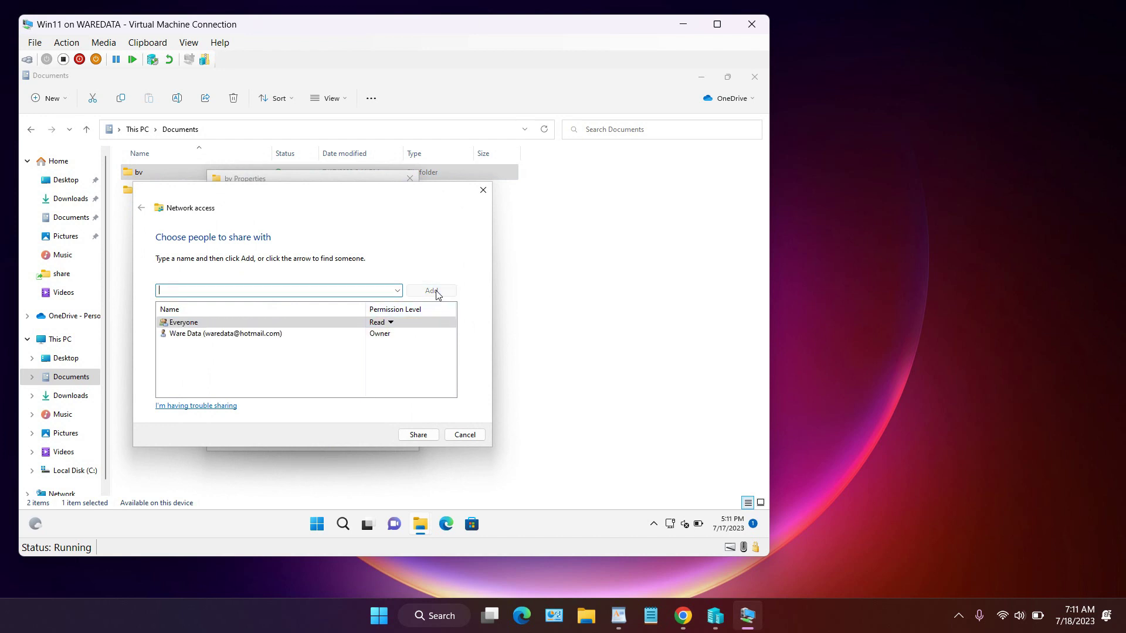
# - Give Everyone the Read/Write permission level and share the bv folder
pyautogui.click(391, 326)
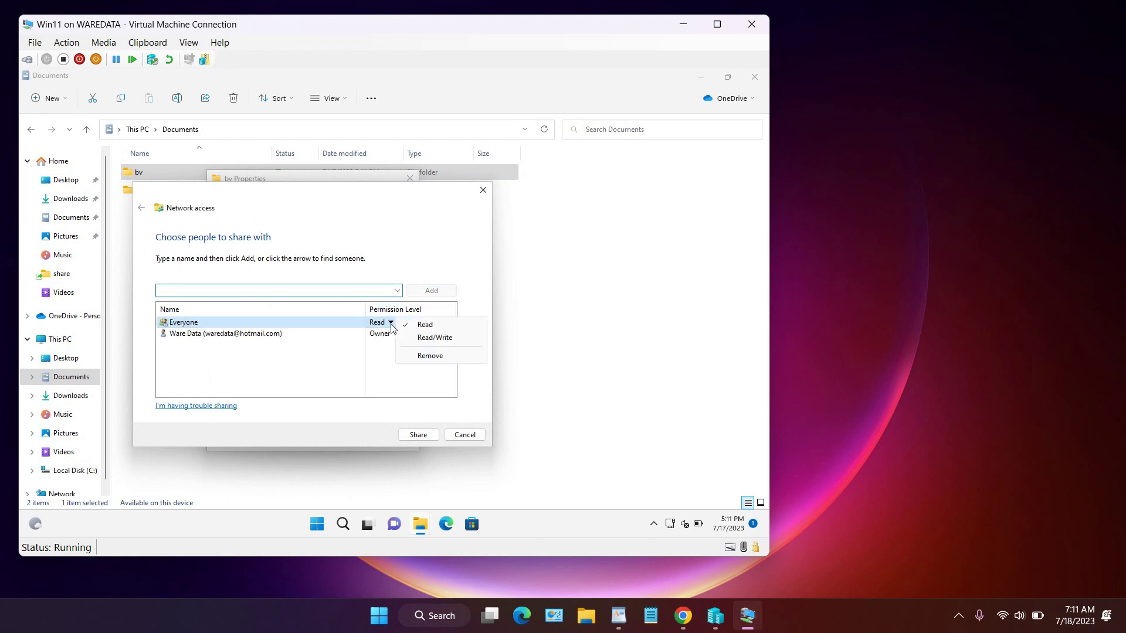
pyautogui.click(429, 337)
pyautogui.click(420, 436)
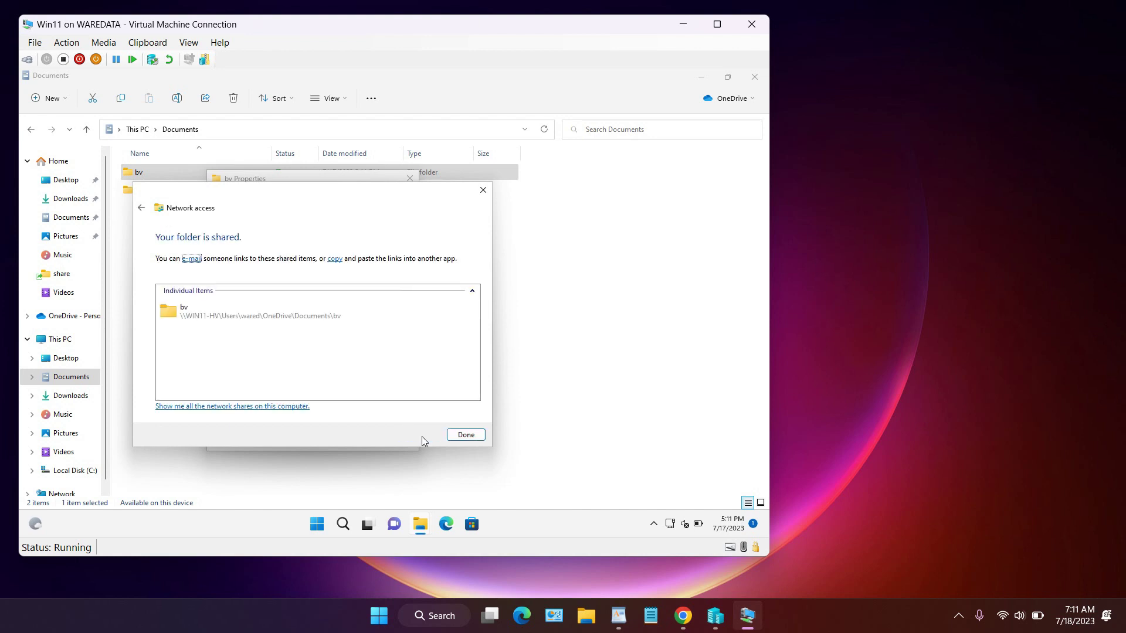
pyautogui.click(466, 435)
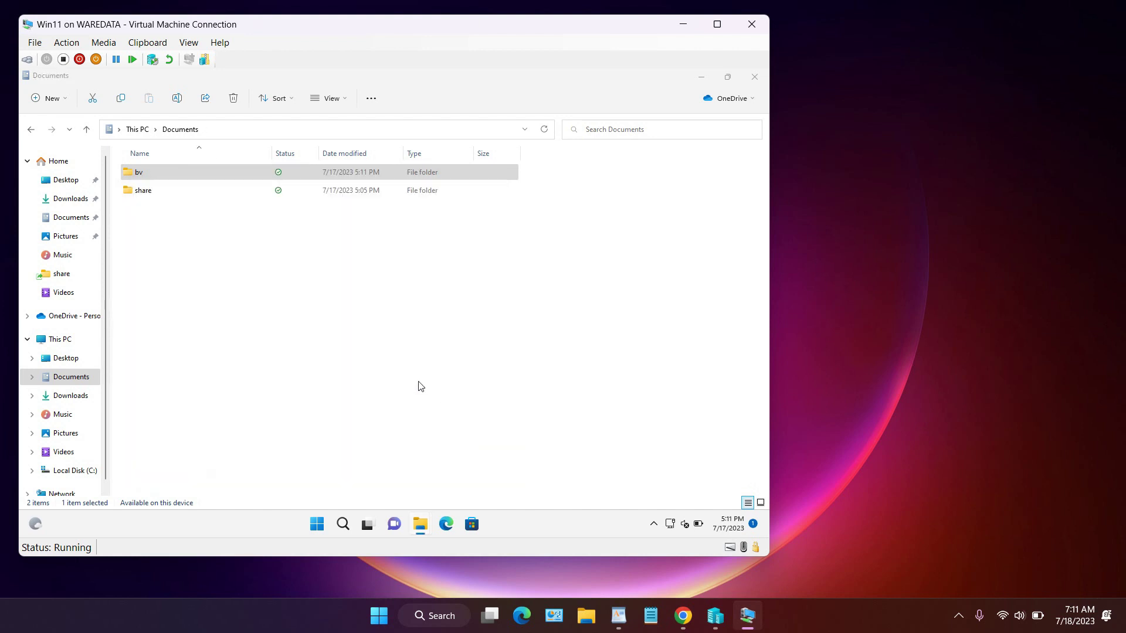
# - Enable sharing of the bv folder in its advanced sharing settings, with bv as the share name
pyautogui.rightClick(209, 170)
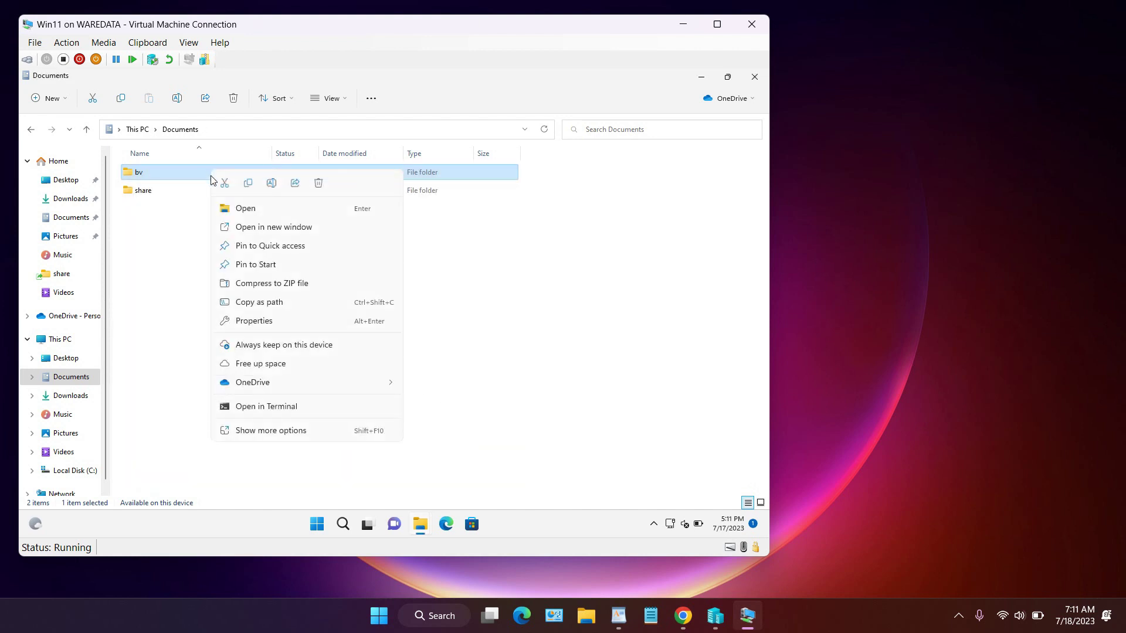
pyautogui.click(295, 322)
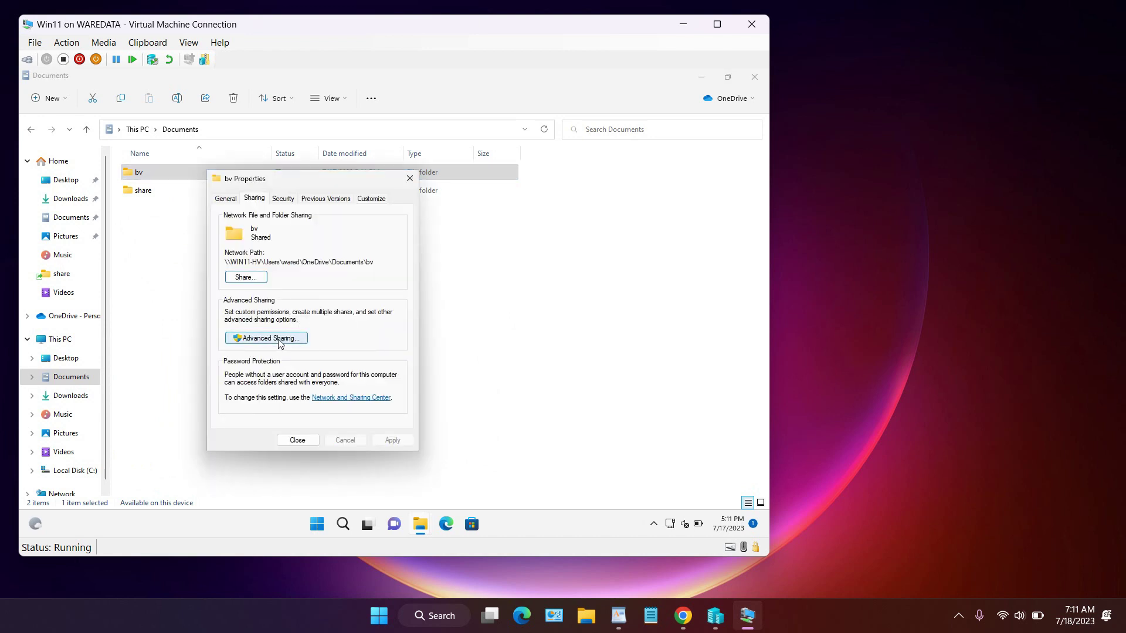
pyautogui.click(282, 339)
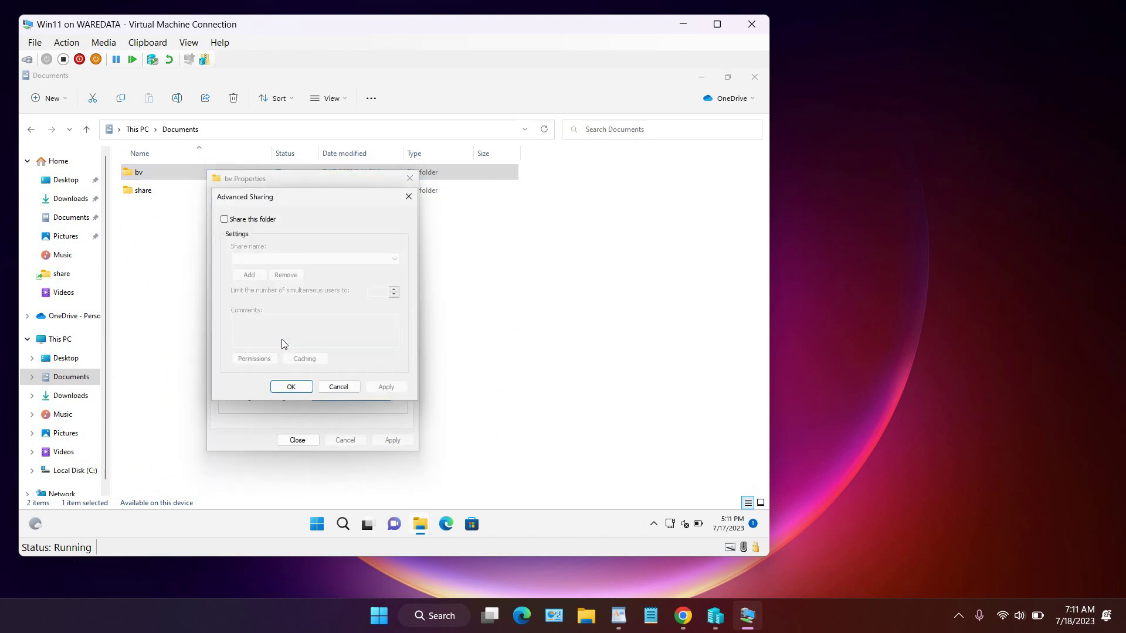
pyautogui.click(251, 223)
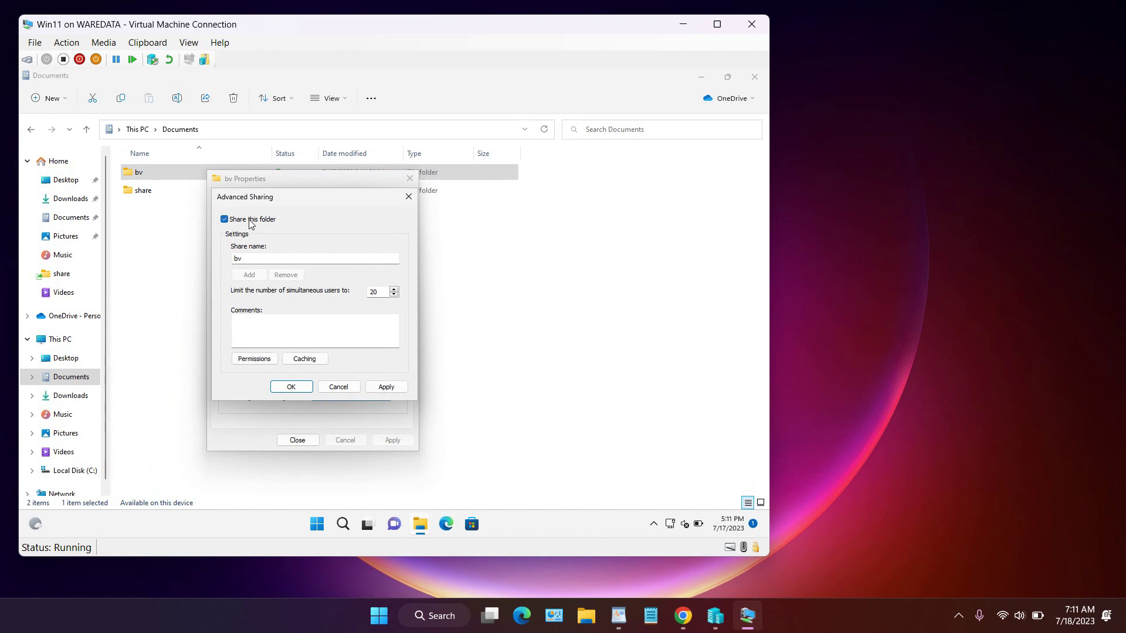
# - Allow Everyone Full Control of the bv share, apply the advanced sharing settings and close the folder's properties
pyautogui.click(270, 359)
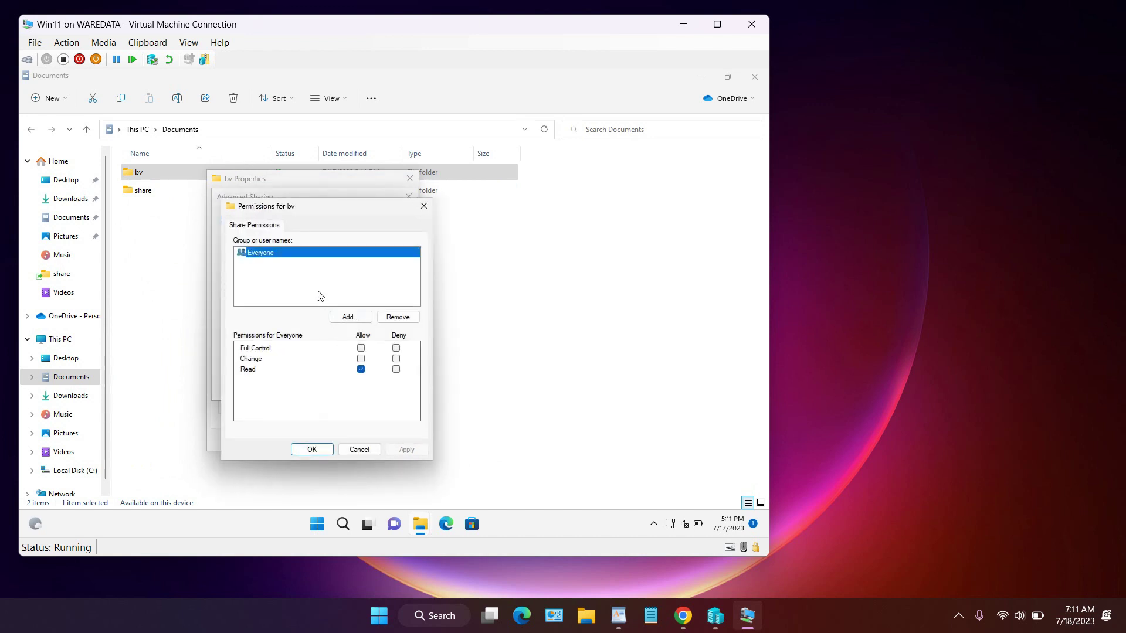
pyautogui.click(360, 348)
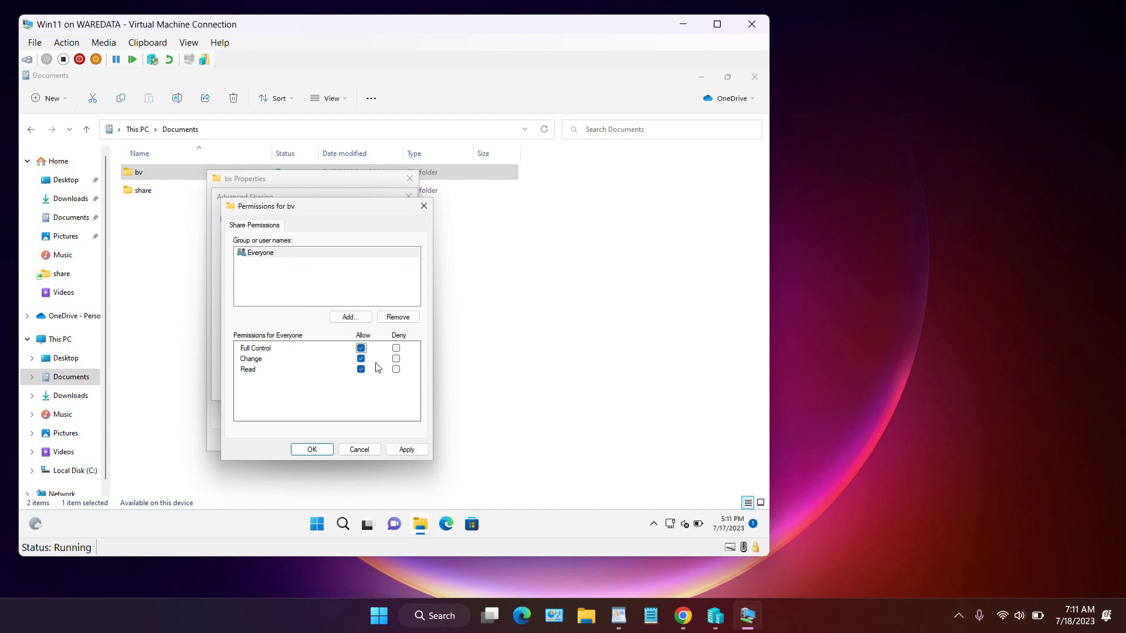
pyautogui.click(405, 449)
pyautogui.click(318, 450)
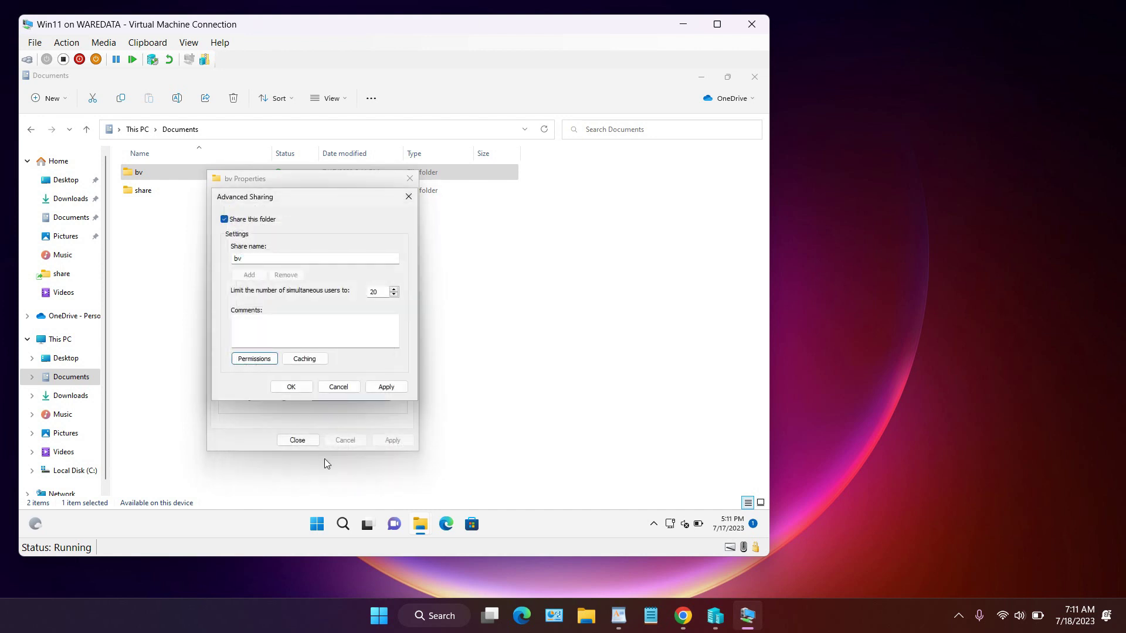
pyautogui.click(387, 388)
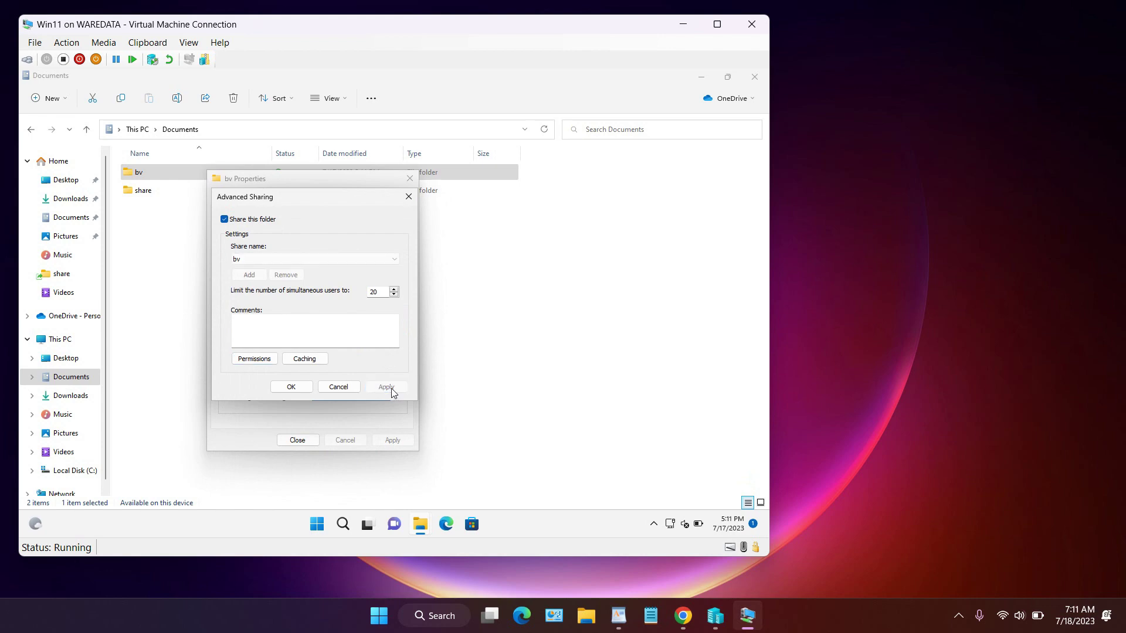
pyautogui.click(301, 391)
pyautogui.click(299, 440)
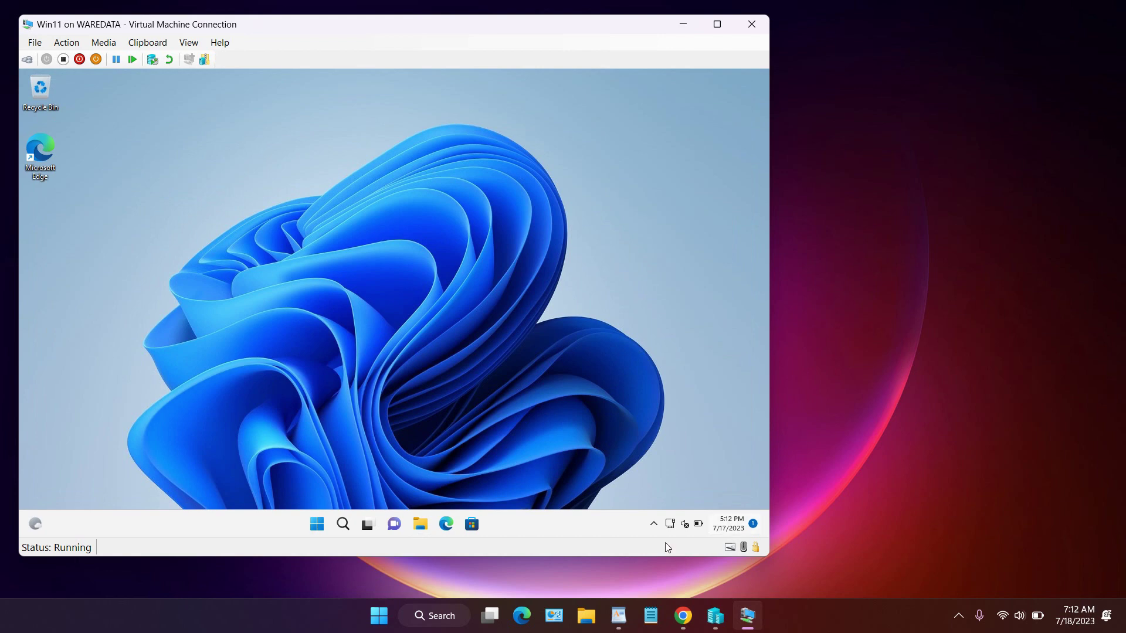
# - Look up the Ethernet adapter's connection details through Control Panel in the virtual machine to read its IPv4 address
pyautogui.click(344, 524)
pyautogui.write('c')
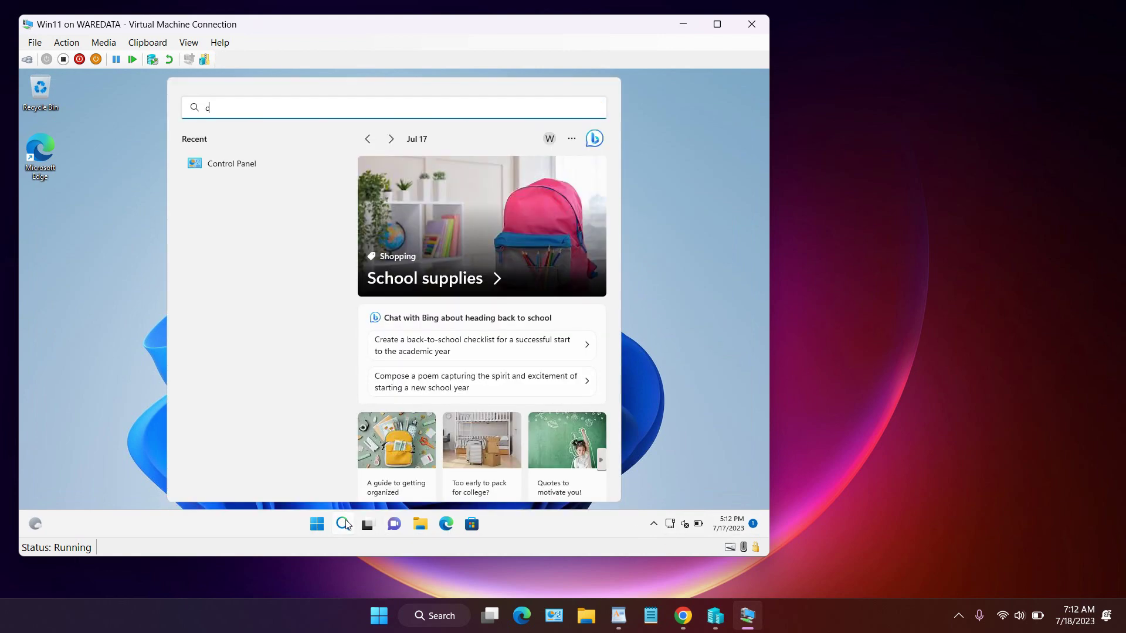
pyautogui.write('ontrol')
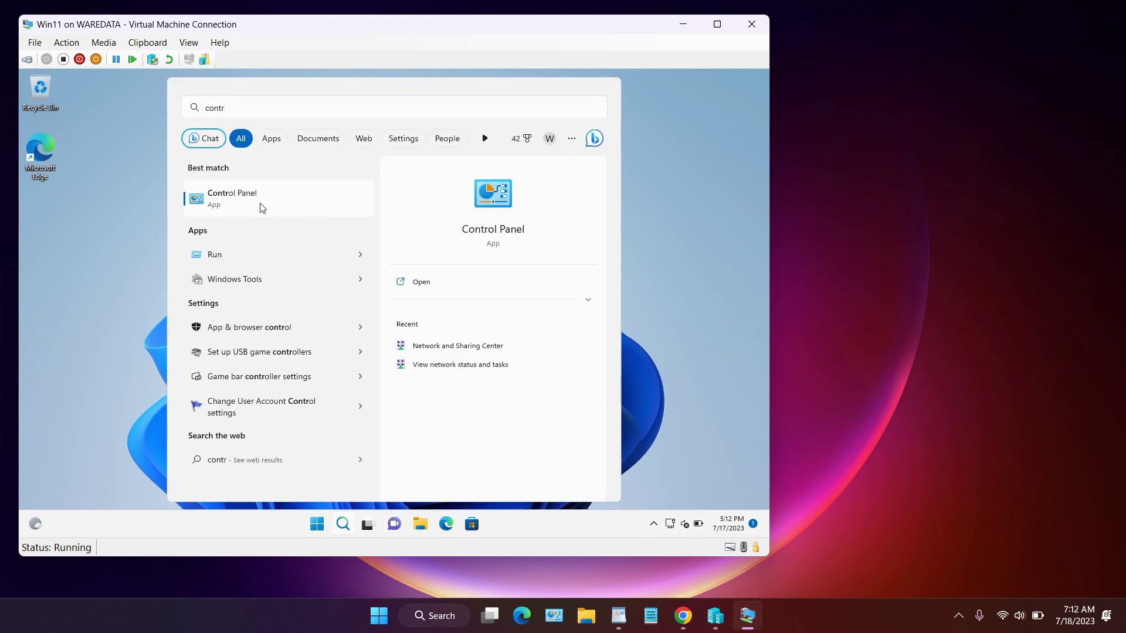
pyautogui.click(260, 205)
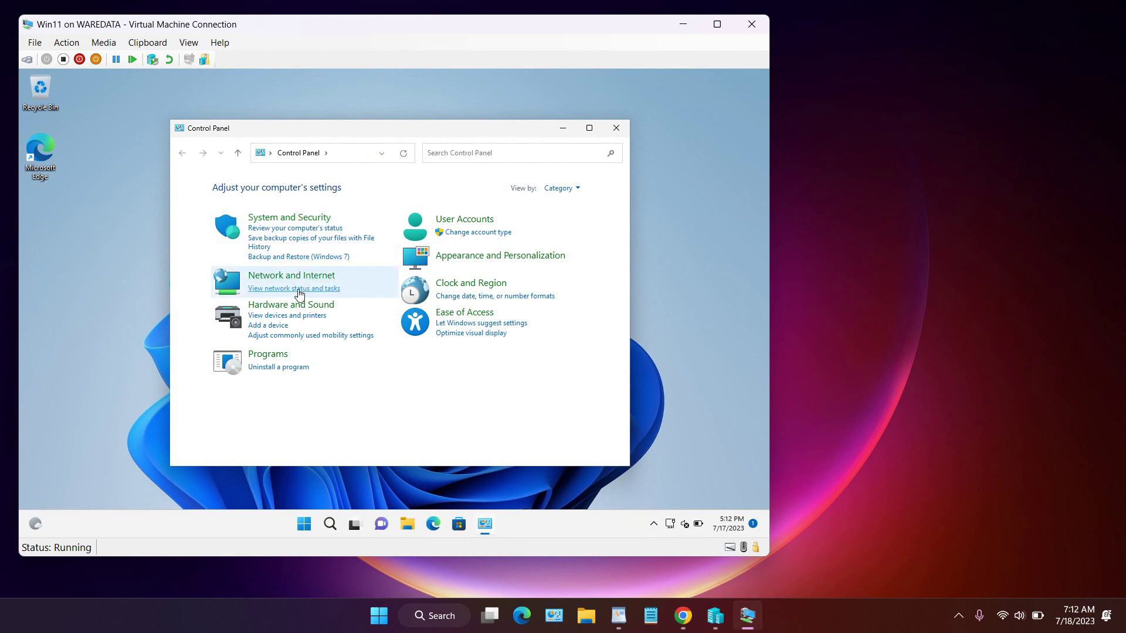
pyautogui.click(296, 289)
pyautogui.click(211, 203)
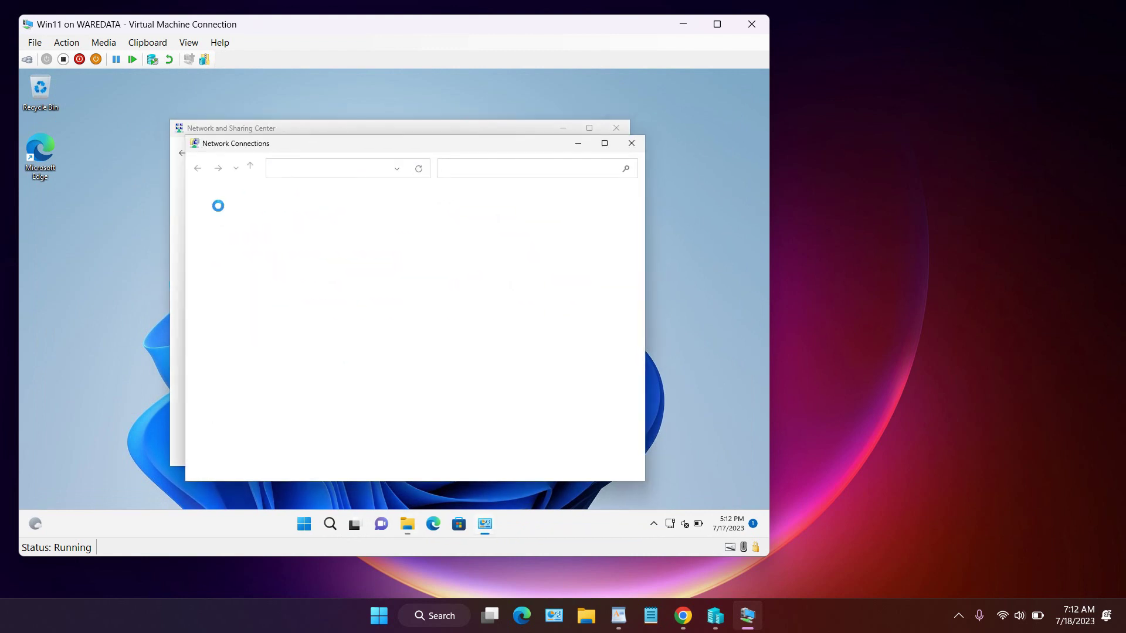
pyautogui.doubleClick(266, 225)
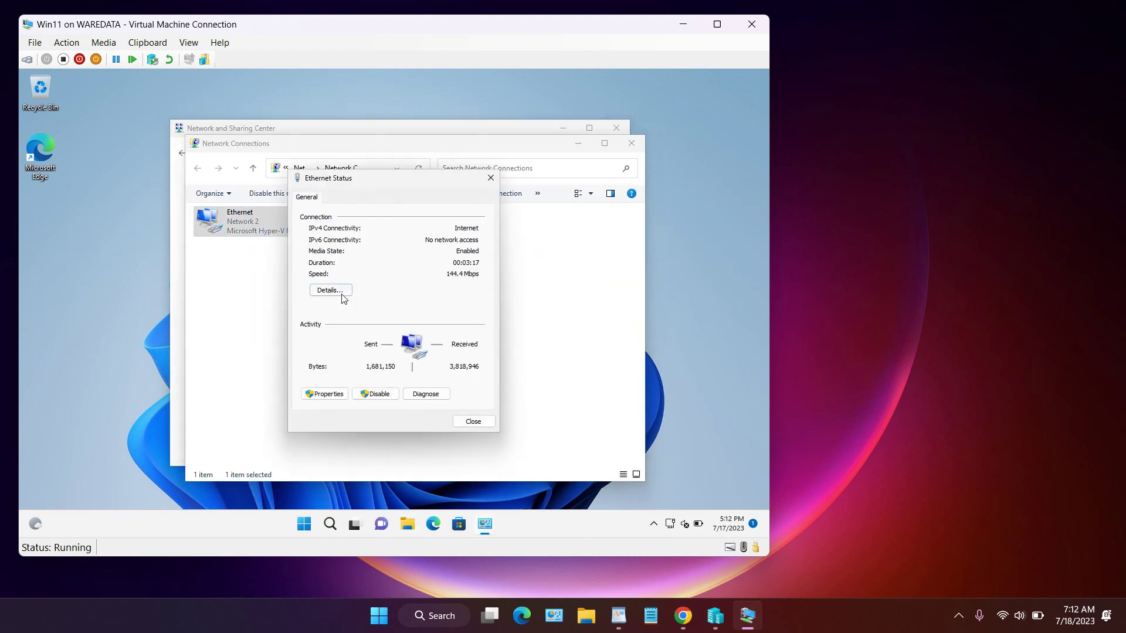
pyautogui.click(342, 296)
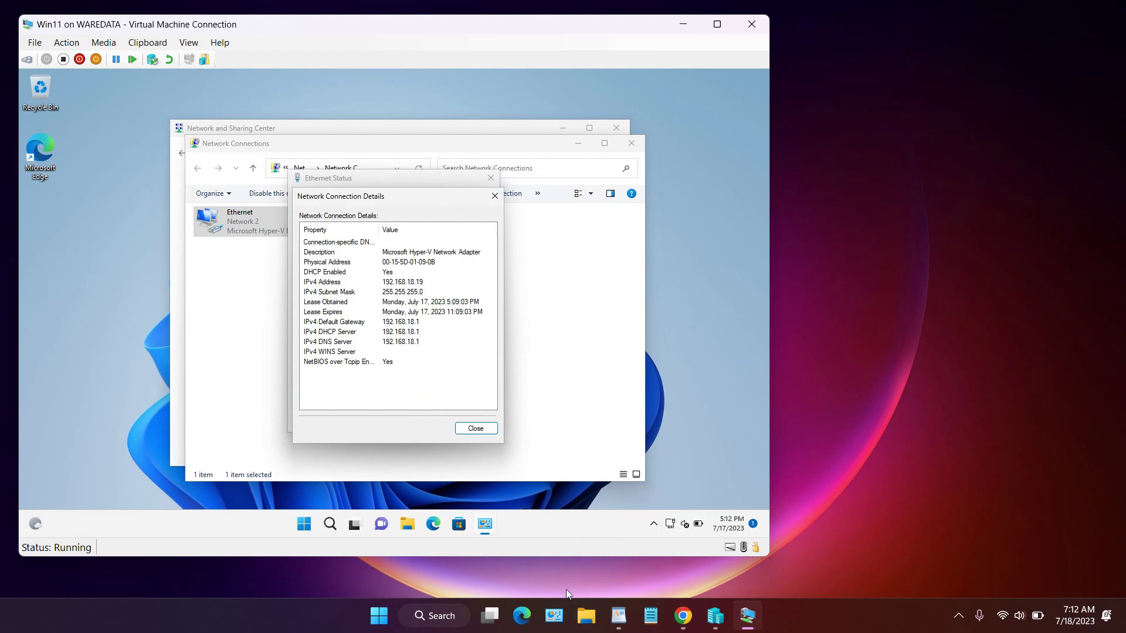
# - Switch to the host's File Explorer, open the Network location and recheck the virtual machine's IPv4 address
pyautogui.click(586, 611)
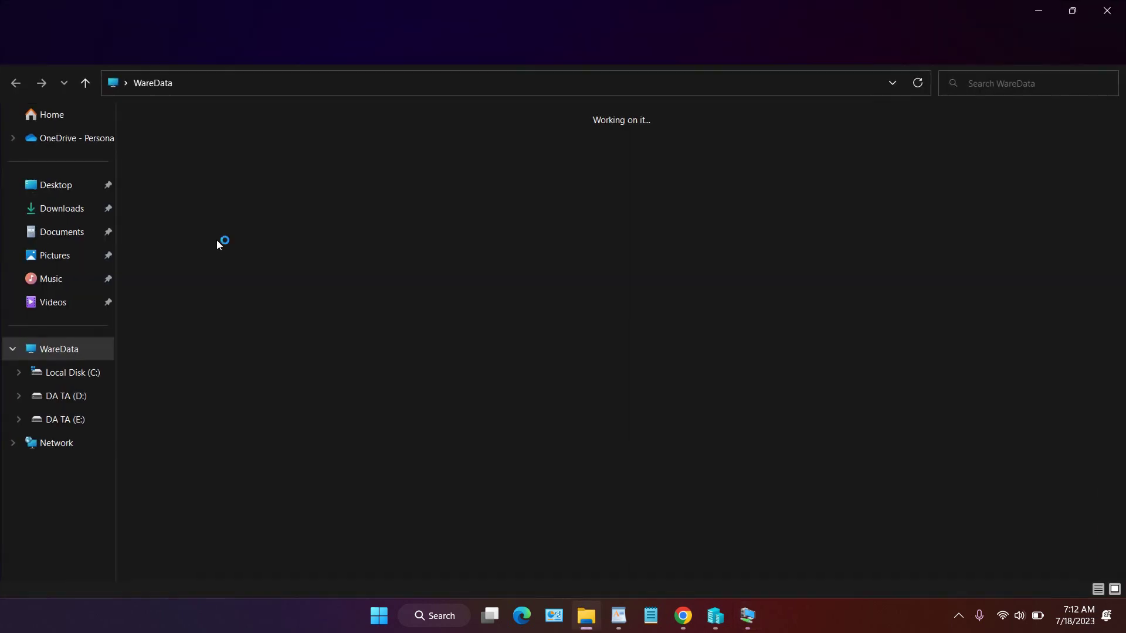
pyautogui.click(81, 441)
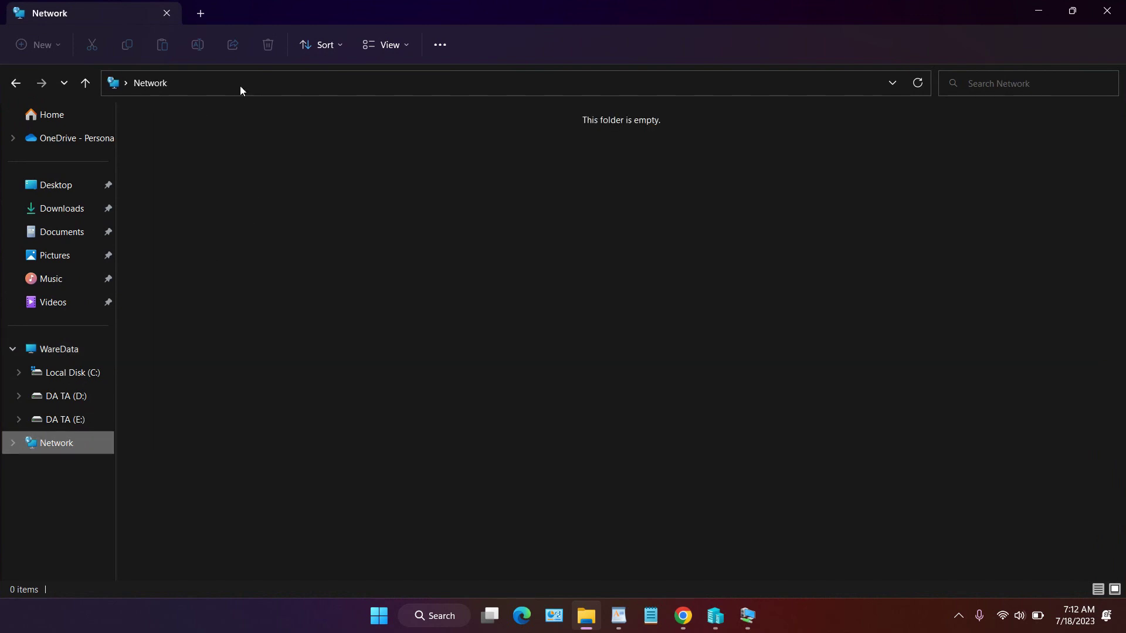
pyautogui.click(236, 79)
pyautogui.write('\\\\')
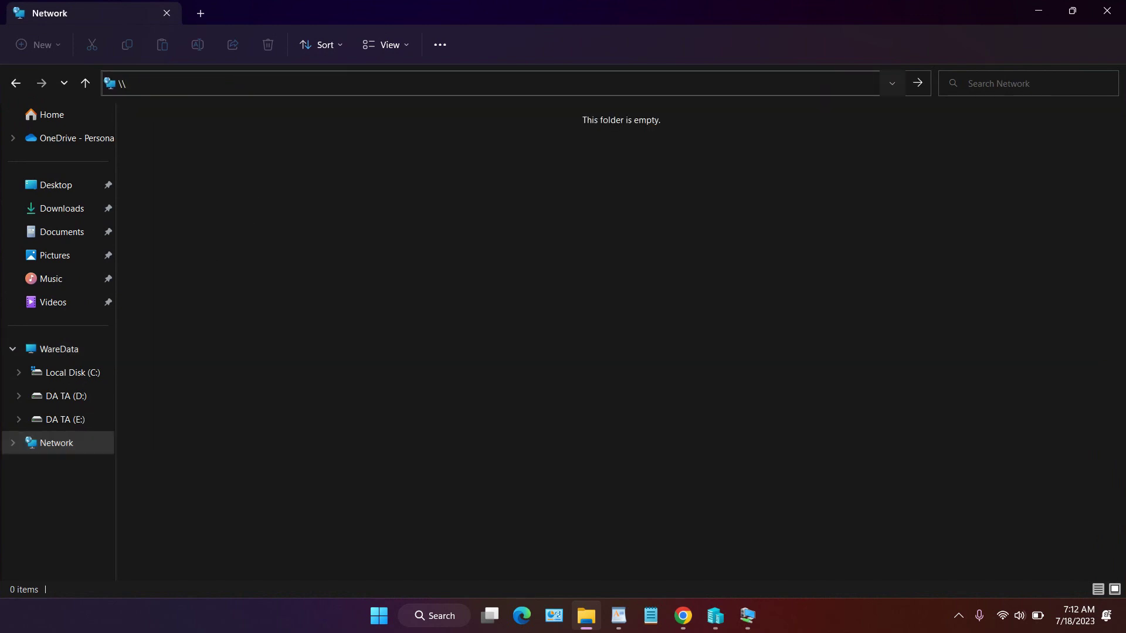
pyautogui.write('192.168.18.')
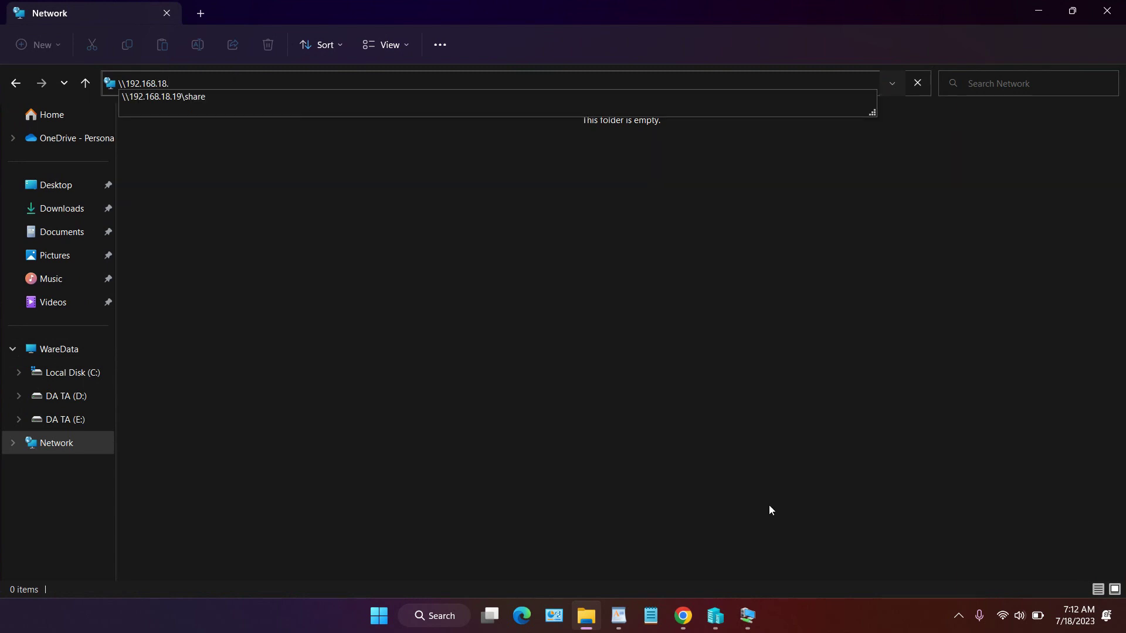
pyautogui.click(751, 616)
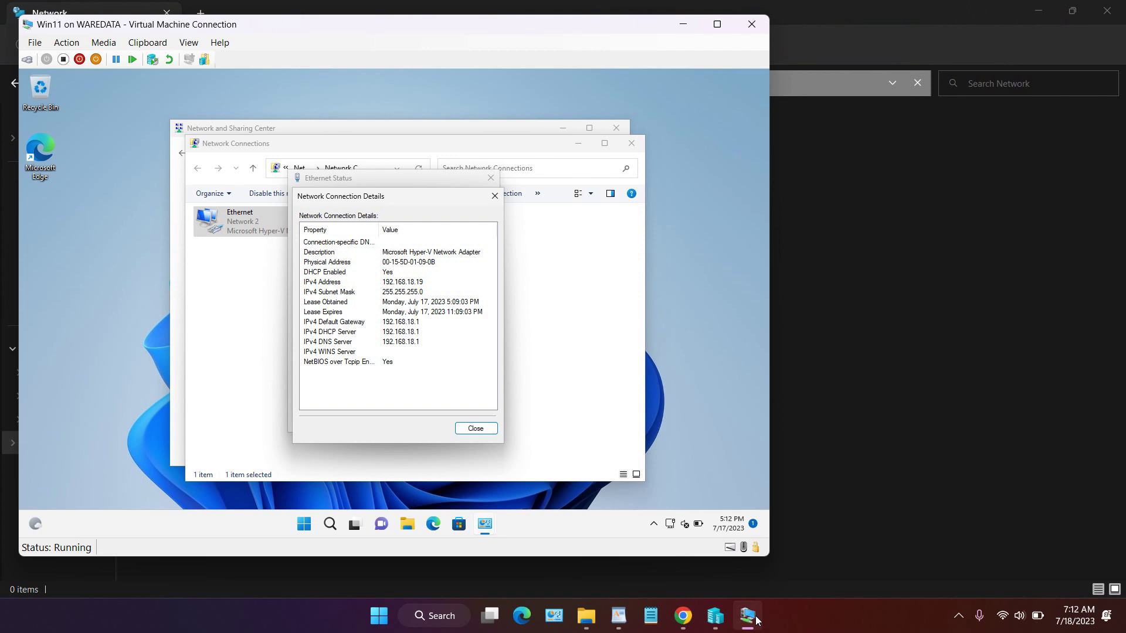
pyautogui.click(756, 621)
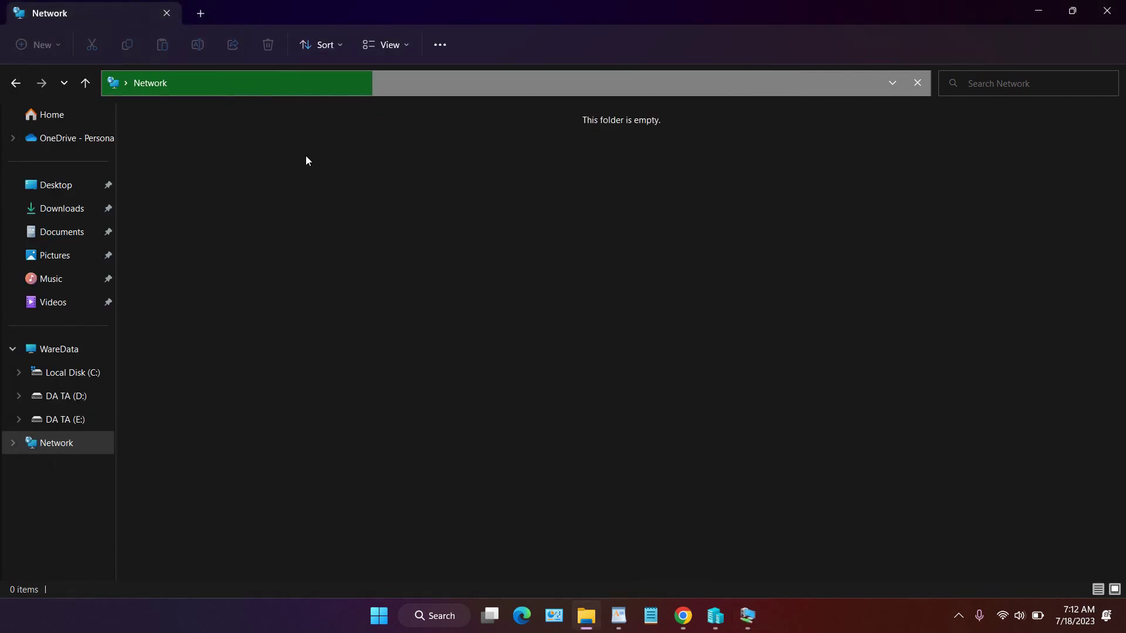
# - Open the shared folder \\192.168.18.19\bv in the host's File Explorer
pyautogui.click(272, 83)
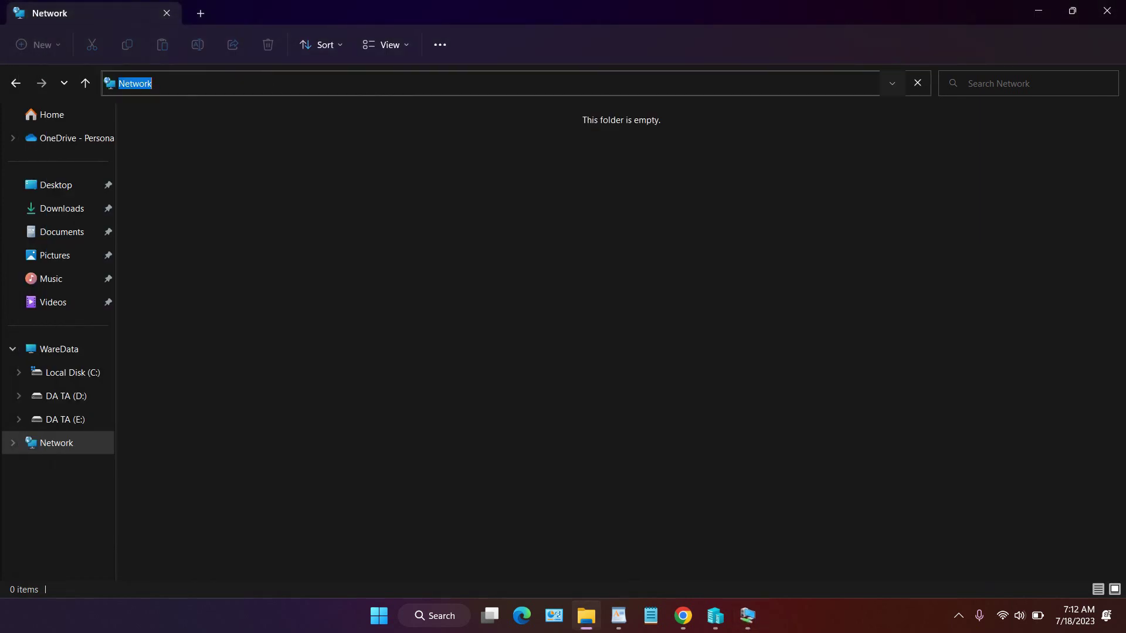
pyautogui.write('192')
pyautogui.press('BackSpace')
pyautogui.write('\\\\192.16')
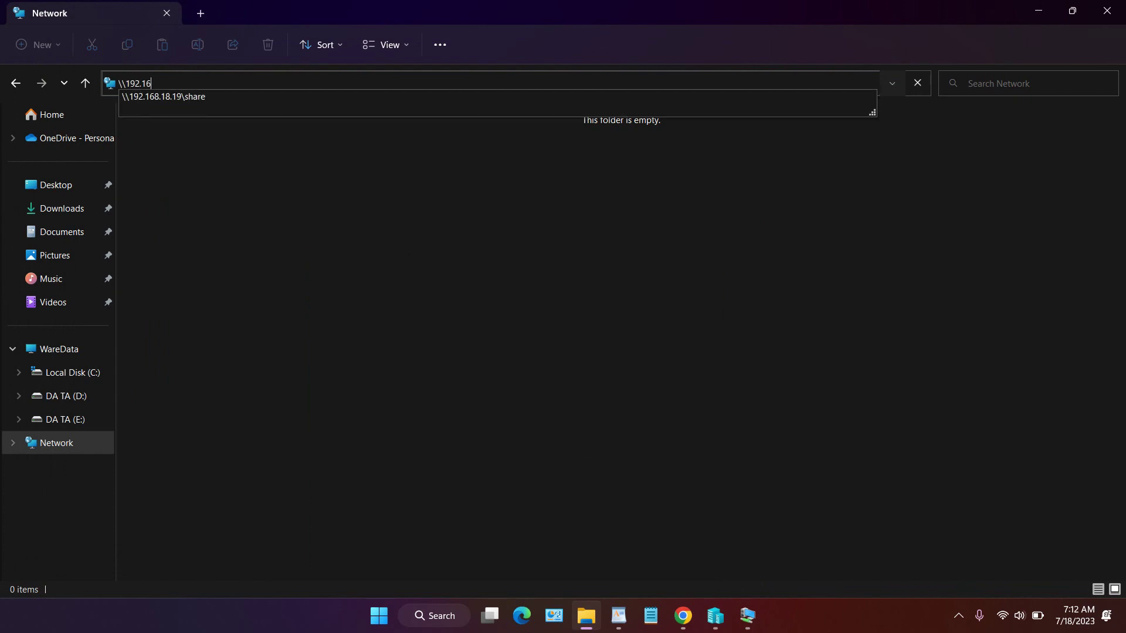
pyautogui.write('8.18.19\\b')
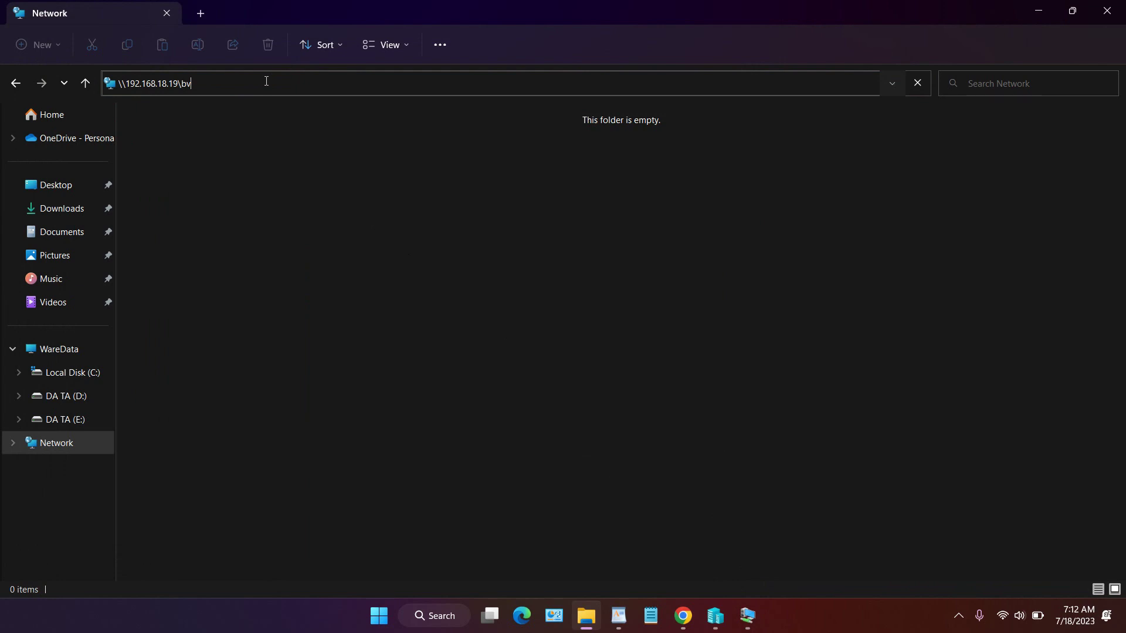
pyautogui.write('v')
pyautogui.press('Return')
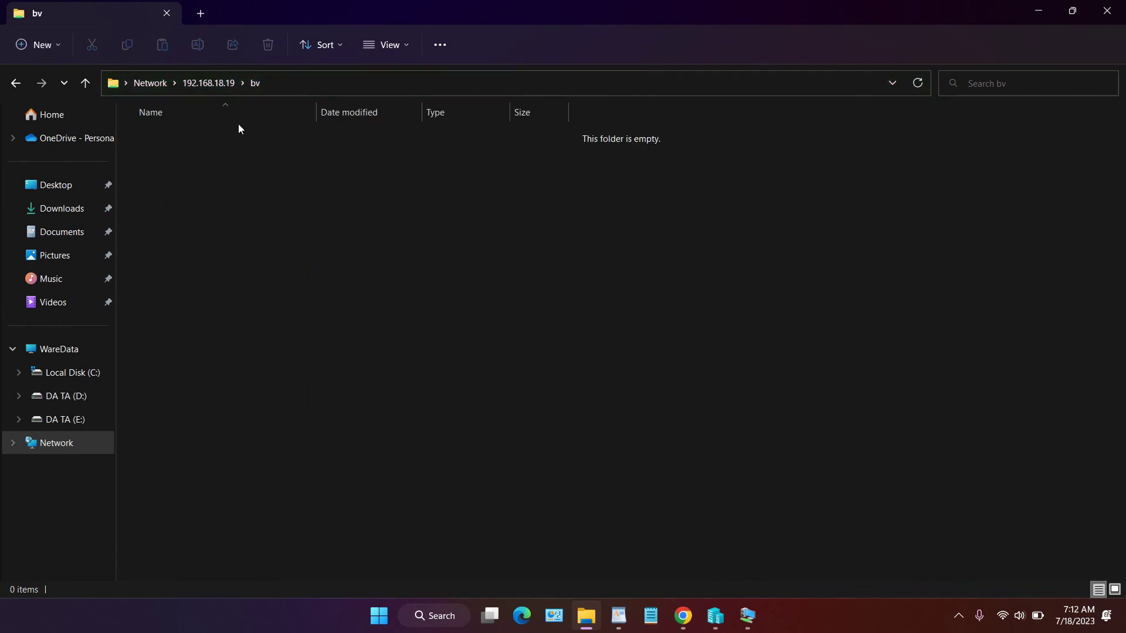
# - View the shared folders on 192.168.18.19, reopen bv and create a Microsoft Access Database file with the default name in it
pyautogui.click(216, 84)
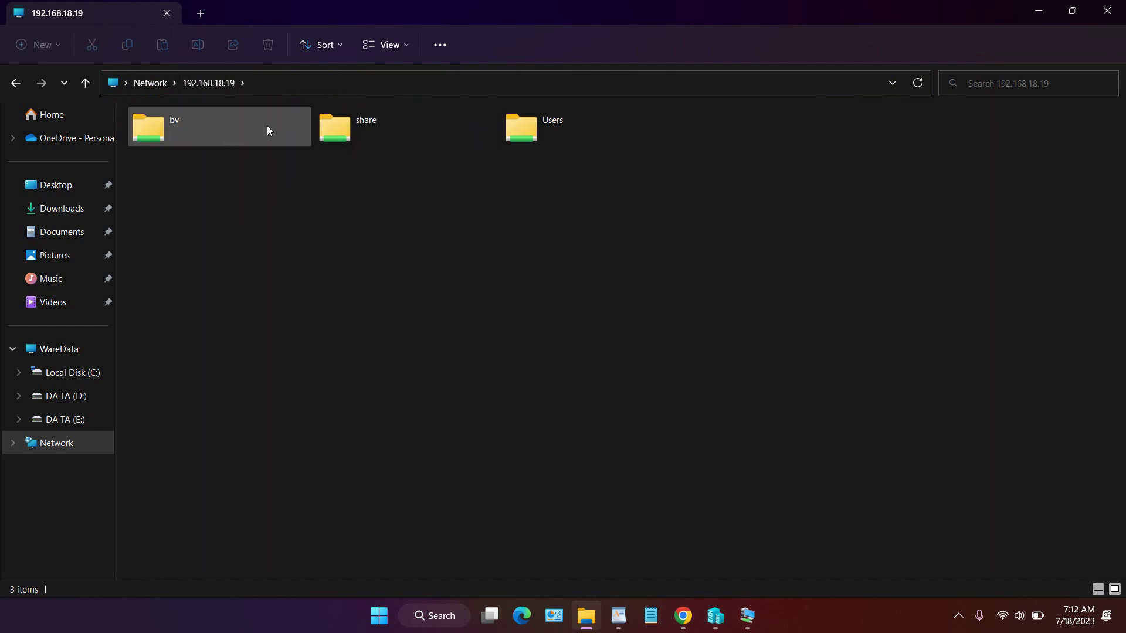
pyautogui.doubleClick(211, 131)
pyautogui.rightClick(251, 196)
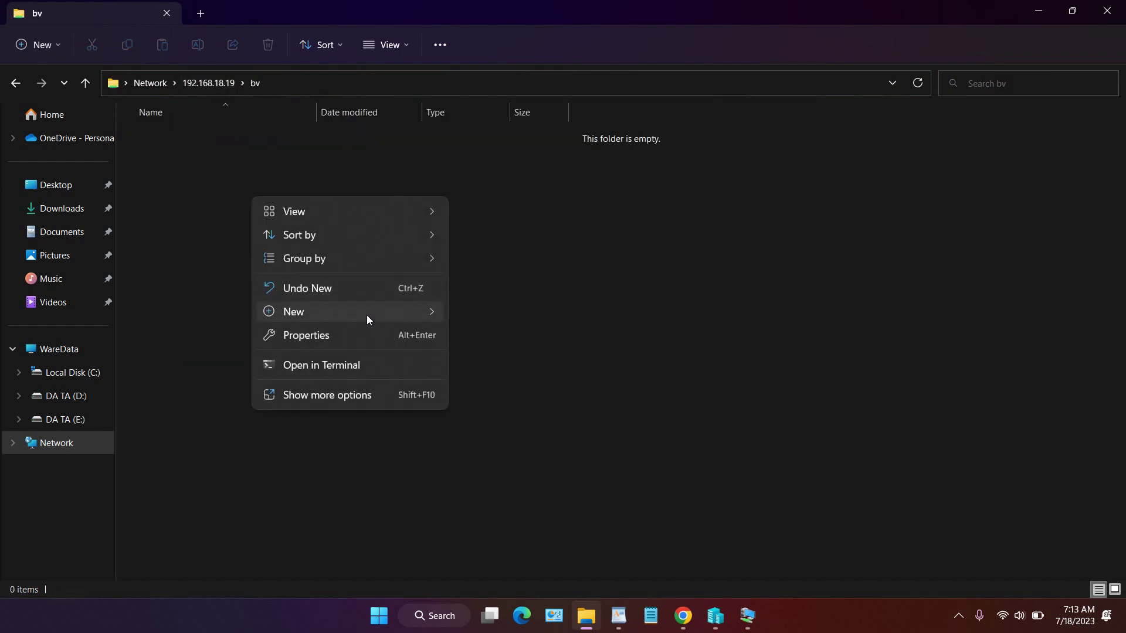
pyautogui.moveTo(385, 312)
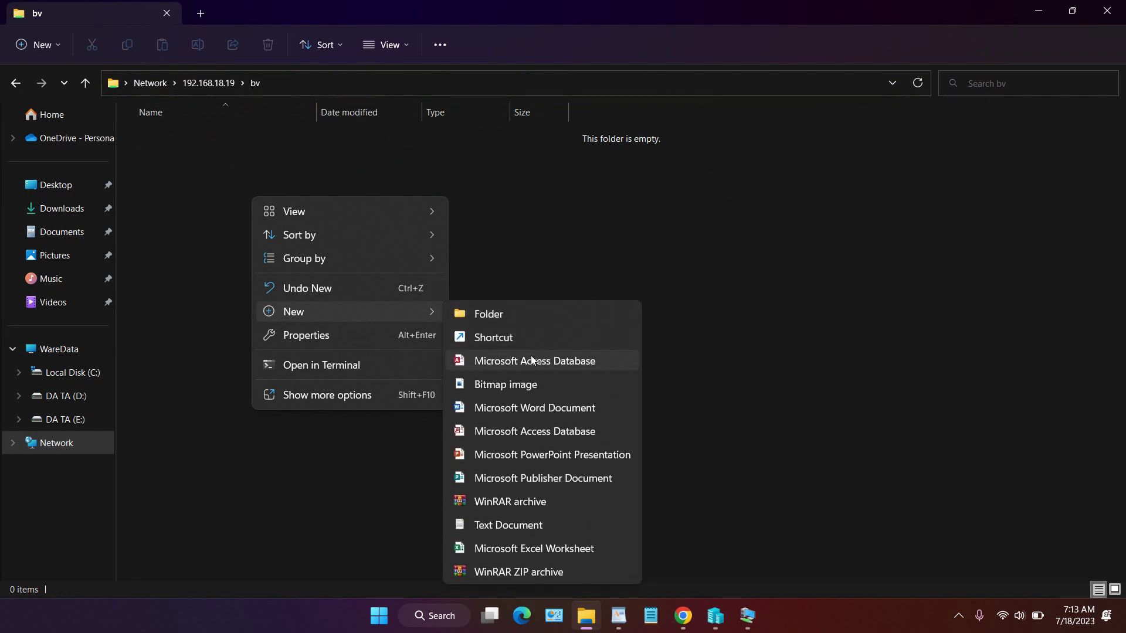
pyautogui.click(531, 360)
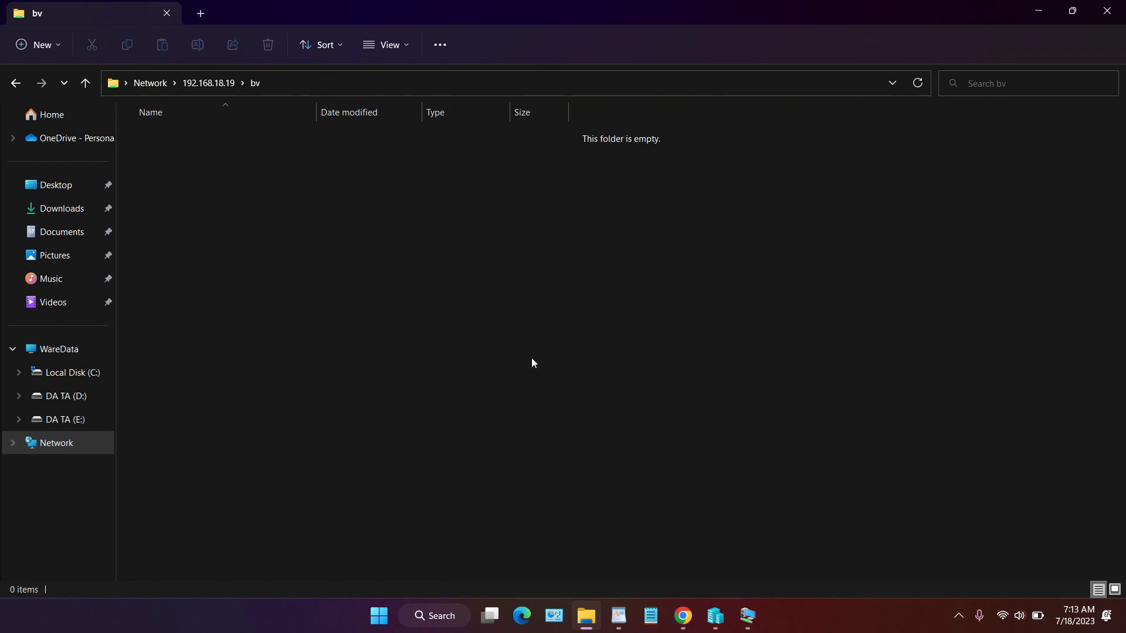
pyautogui.click(273, 186)
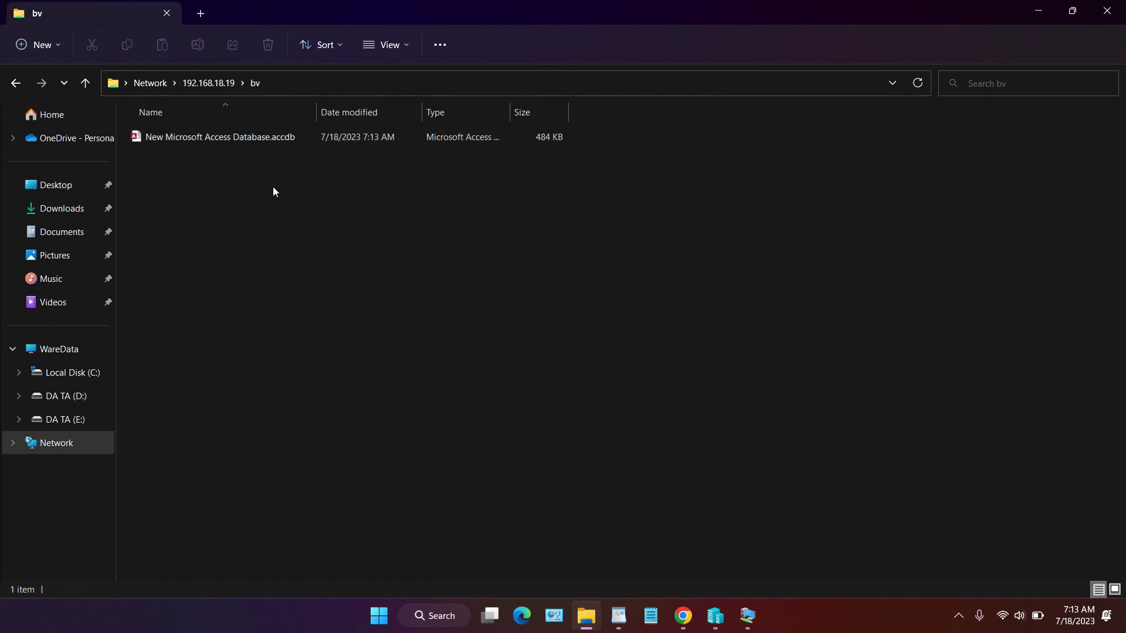
# - Switch back to the virtual machine and close the Ethernet dialogs, Network Connections and the Network and Sharing Center
pyautogui.click(756, 626)
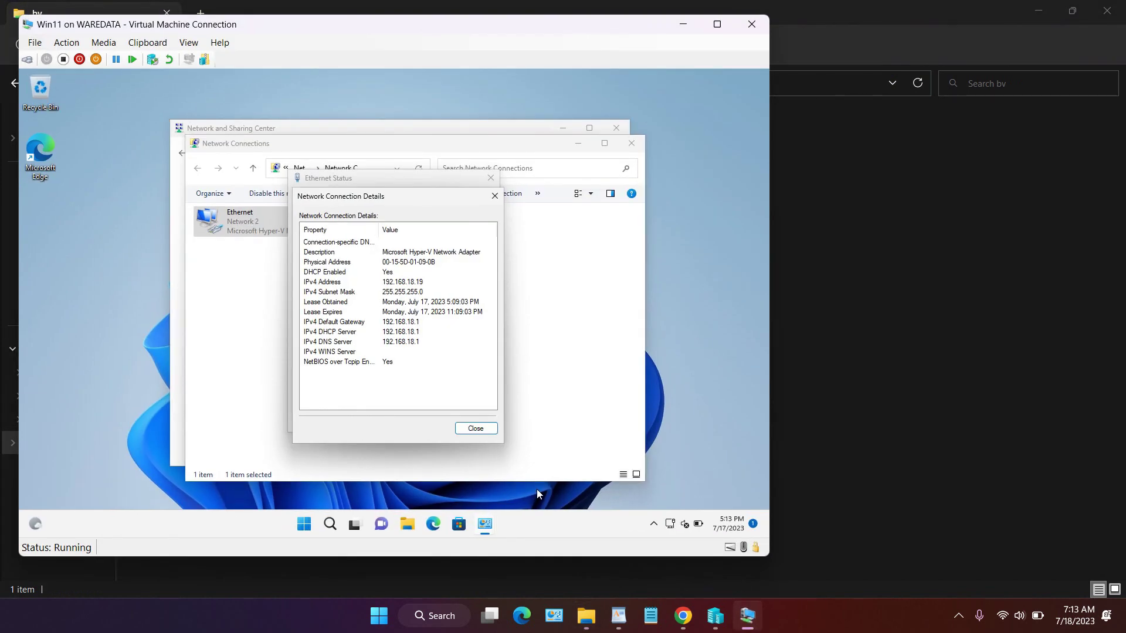
pyautogui.click(476, 429)
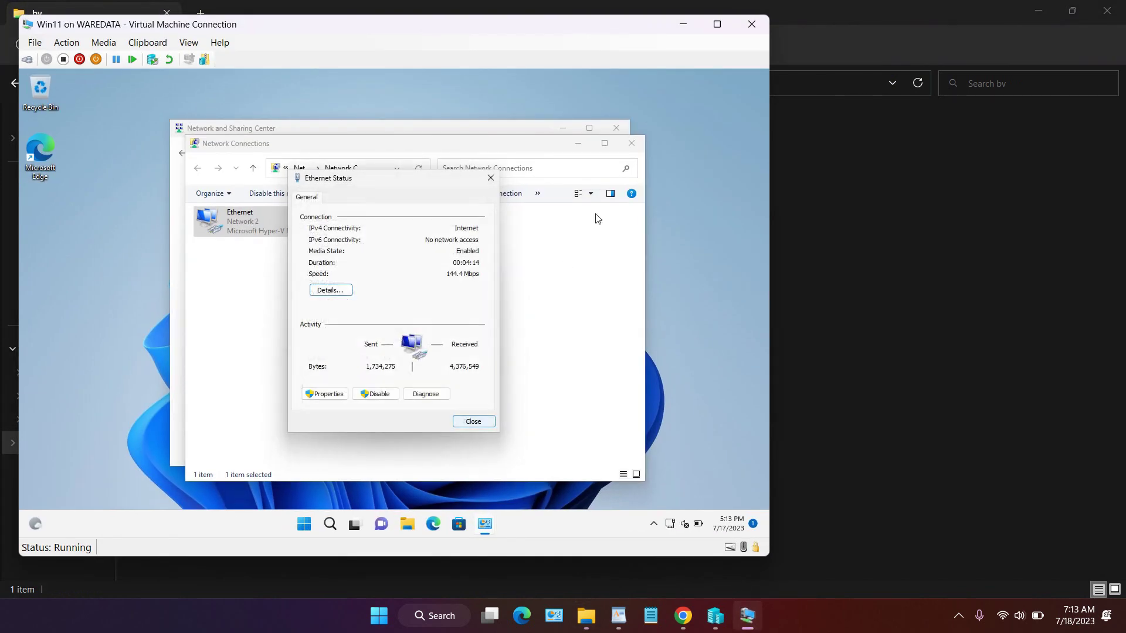
pyautogui.click(473, 421)
pyautogui.click(633, 145)
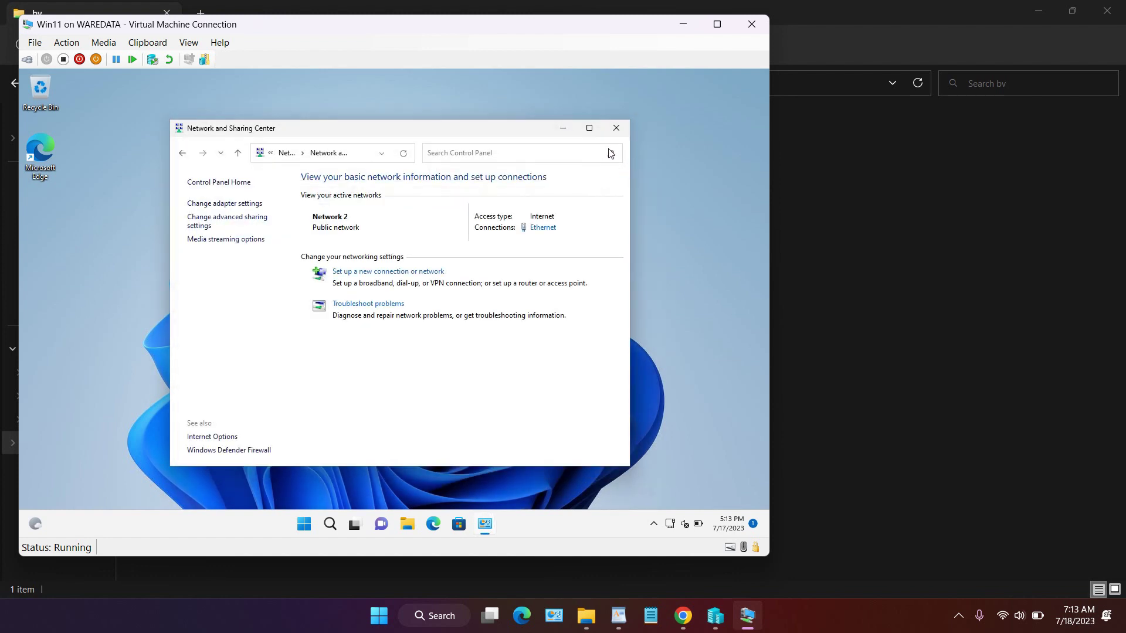
pyautogui.click(616, 128)
# - Open the Documents\bv folder in the virtual machine's File Explorer and move the virtual machine window aside to uncover the host's bv folder
pyautogui.click(422, 527)
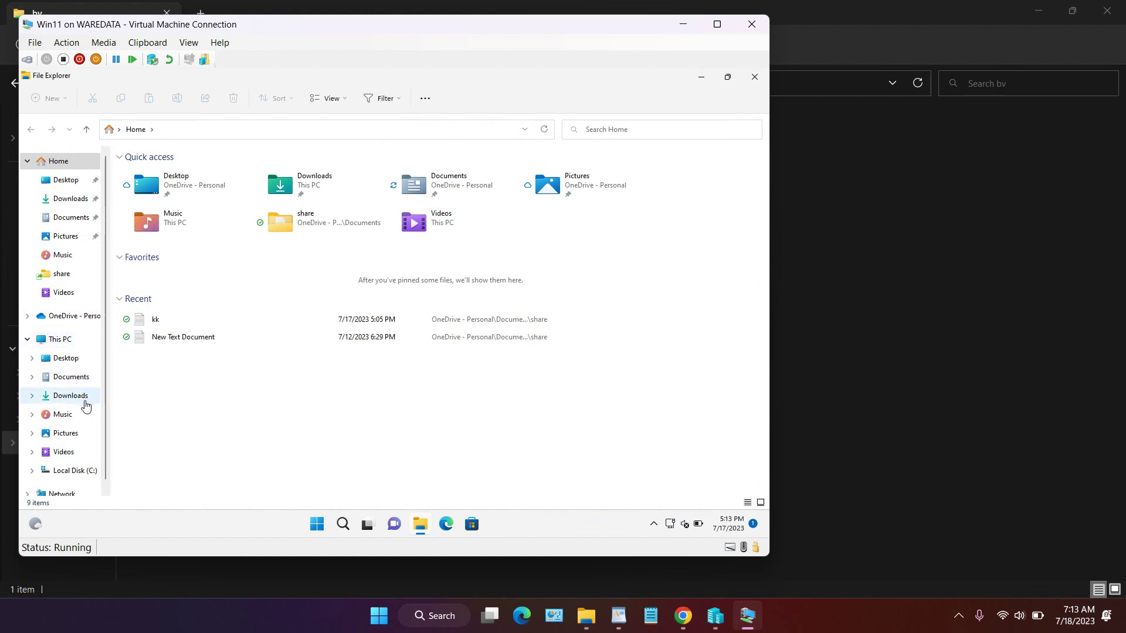
pyautogui.scroll(-1, 86, 404)
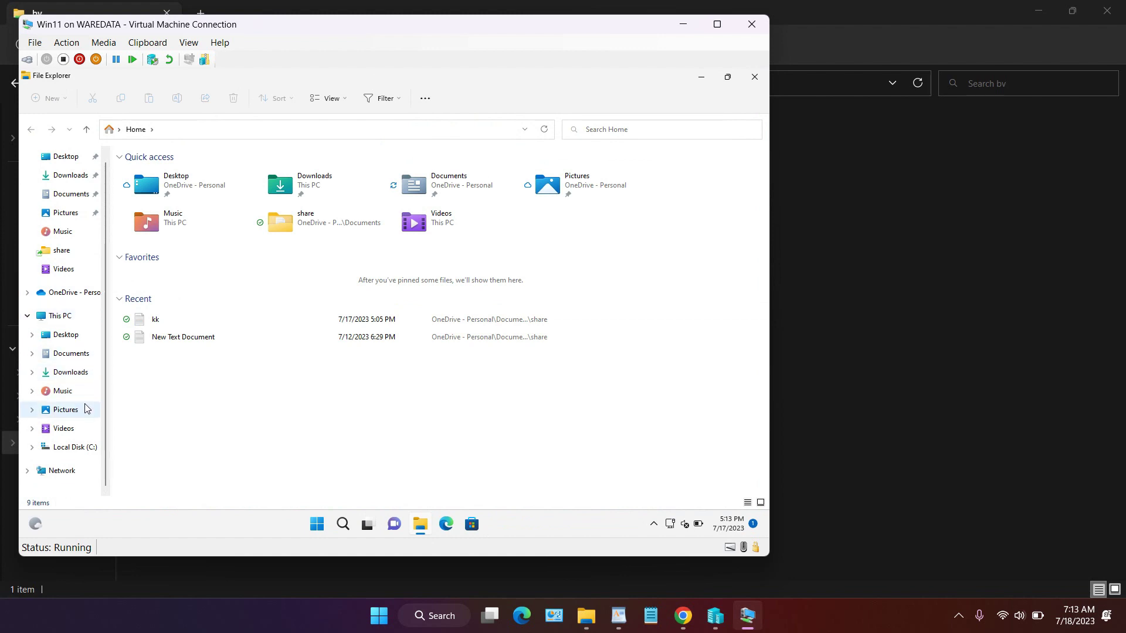
pyautogui.click(84, 353)
pyautogui.doubleClick(181, 173)
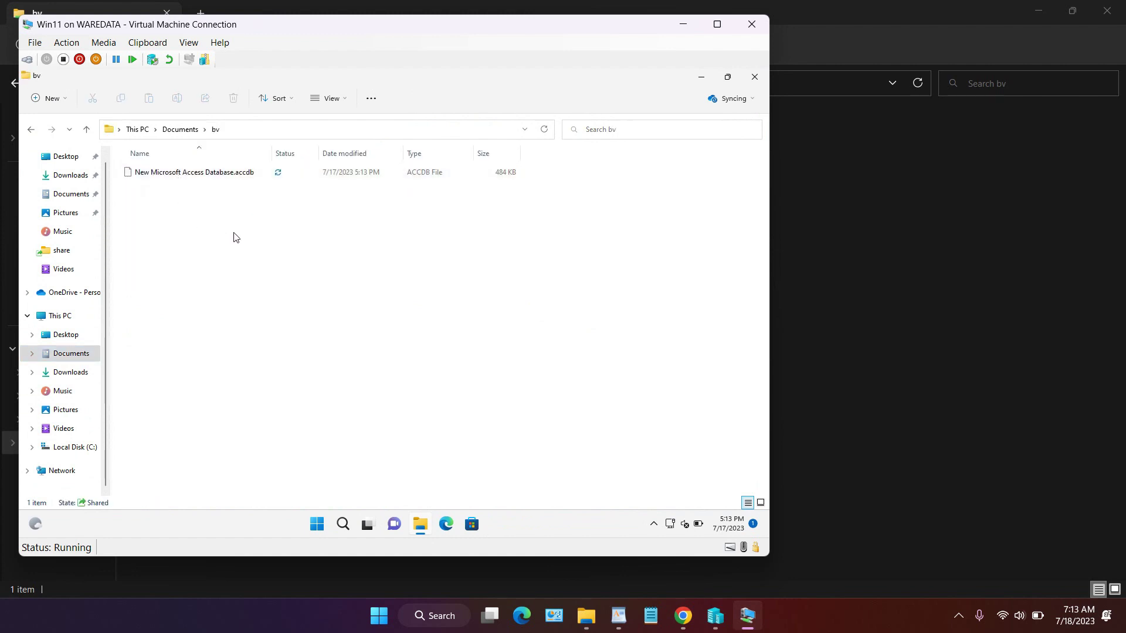
pyautogui.moveTo(422, 24); pyautogui.dragTo(765, 42)
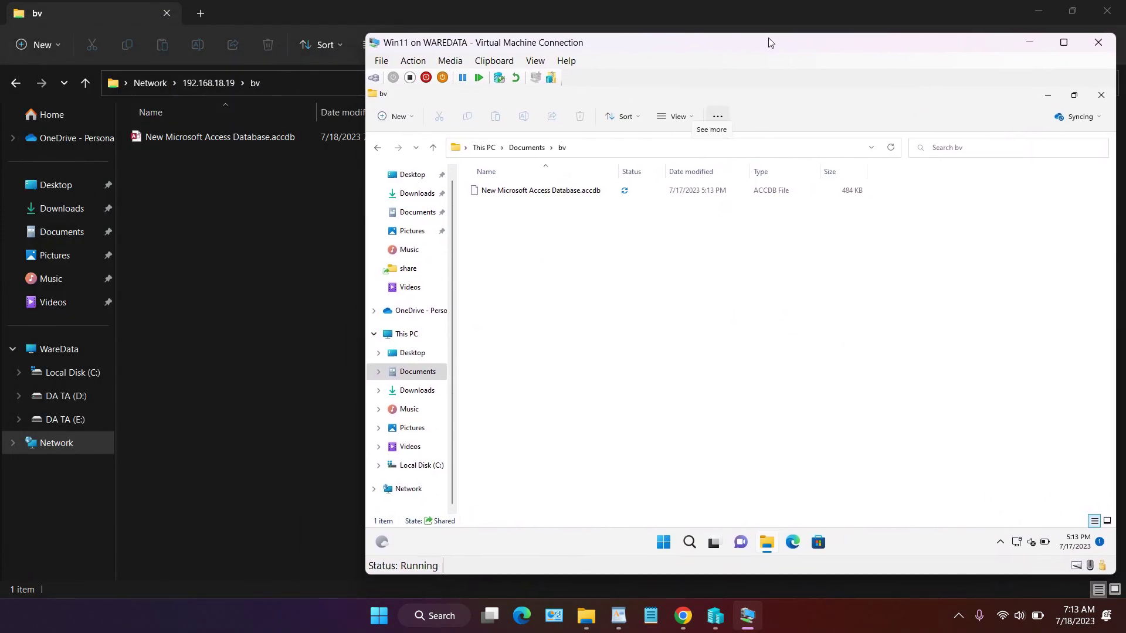
# - Create a Bitmap image with the default name in the virtual machine's bv folder and restore its maximized File Explorer window to a smaller size
pyautogui.rightClick(587, 246)
pyautogui.moveTo(654, 338)
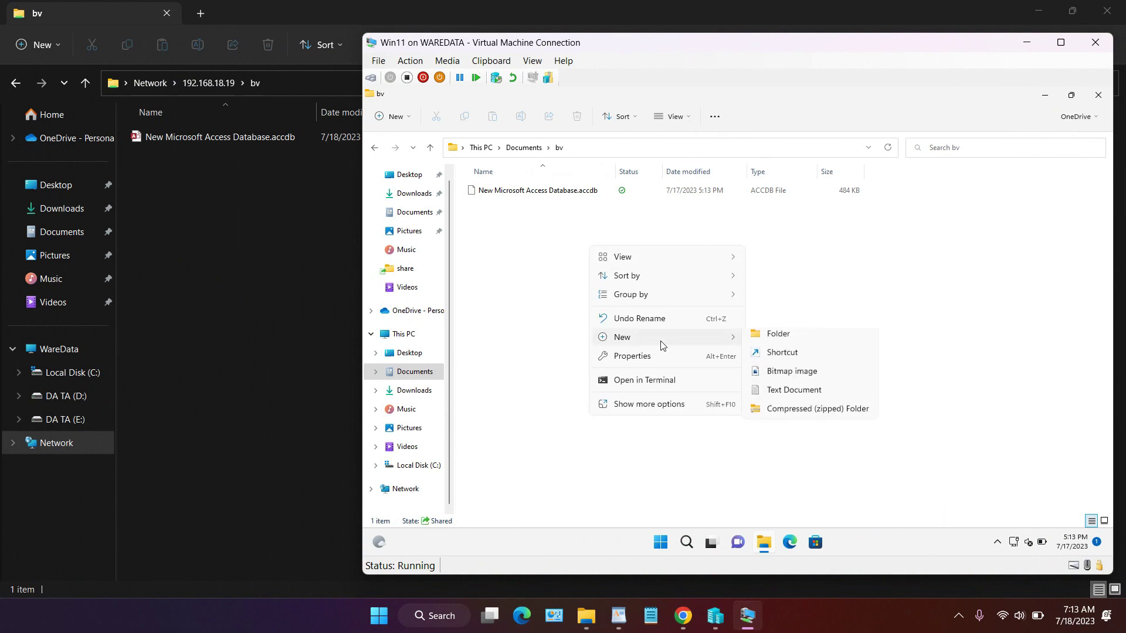
pyautogui.click(801, 383)
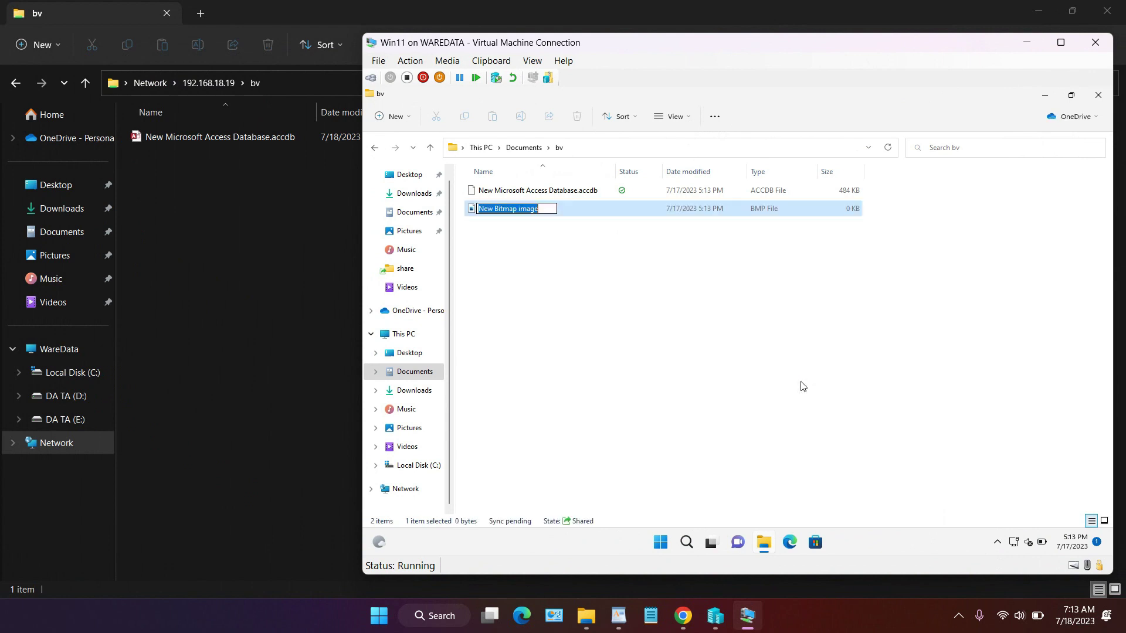
pyautogui.click(802, 385)
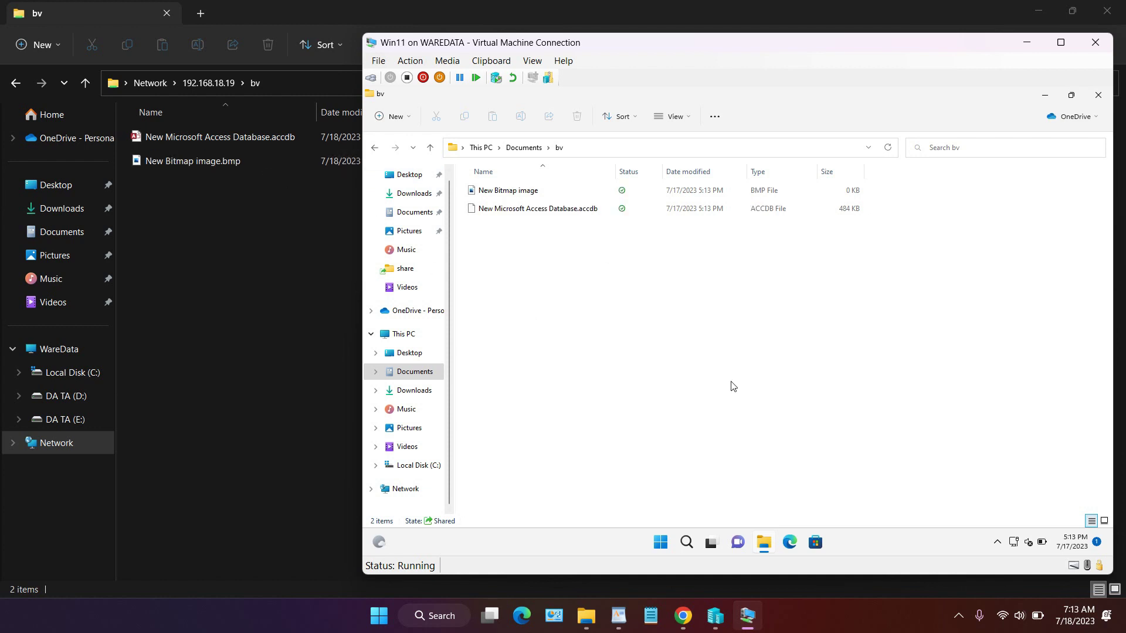
pyautogui.click(1070, 96)
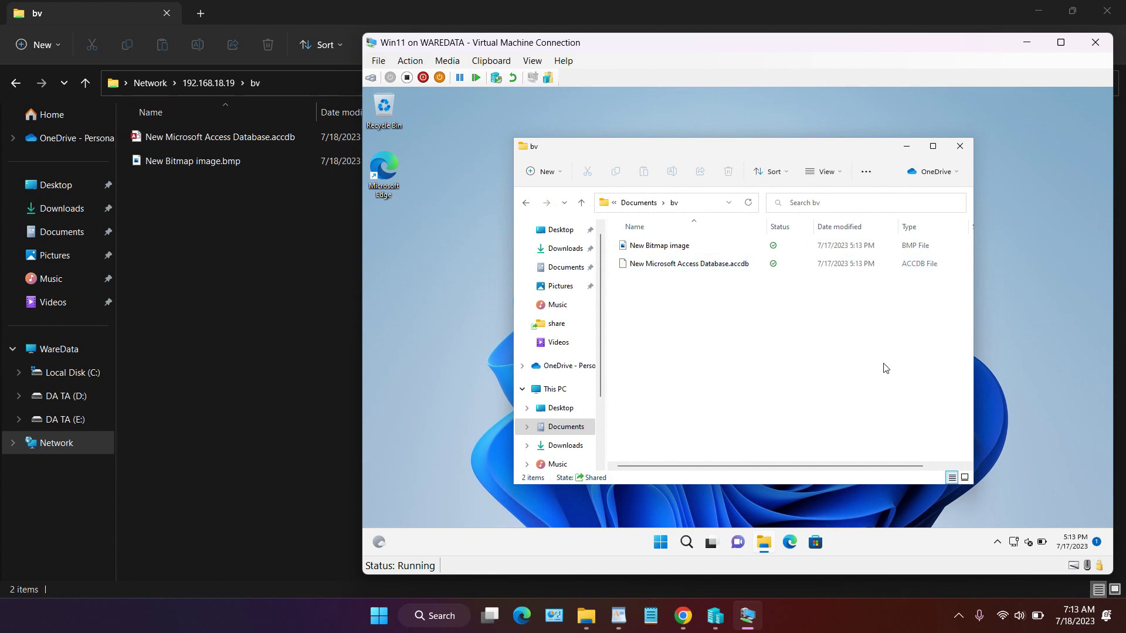
pyautogui.click(889, 630)
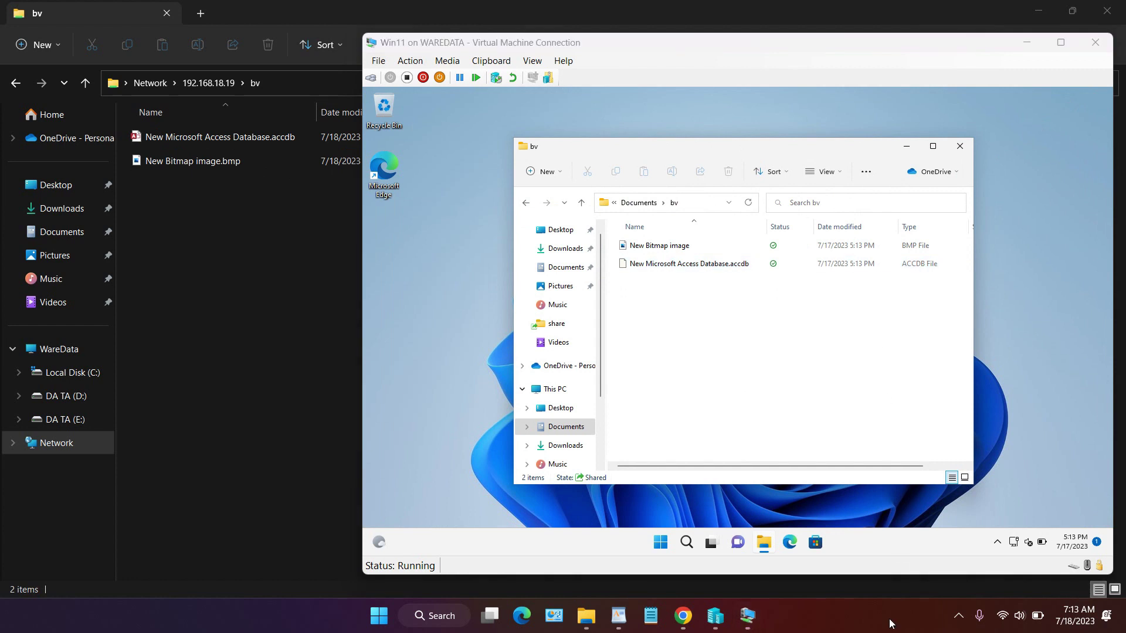